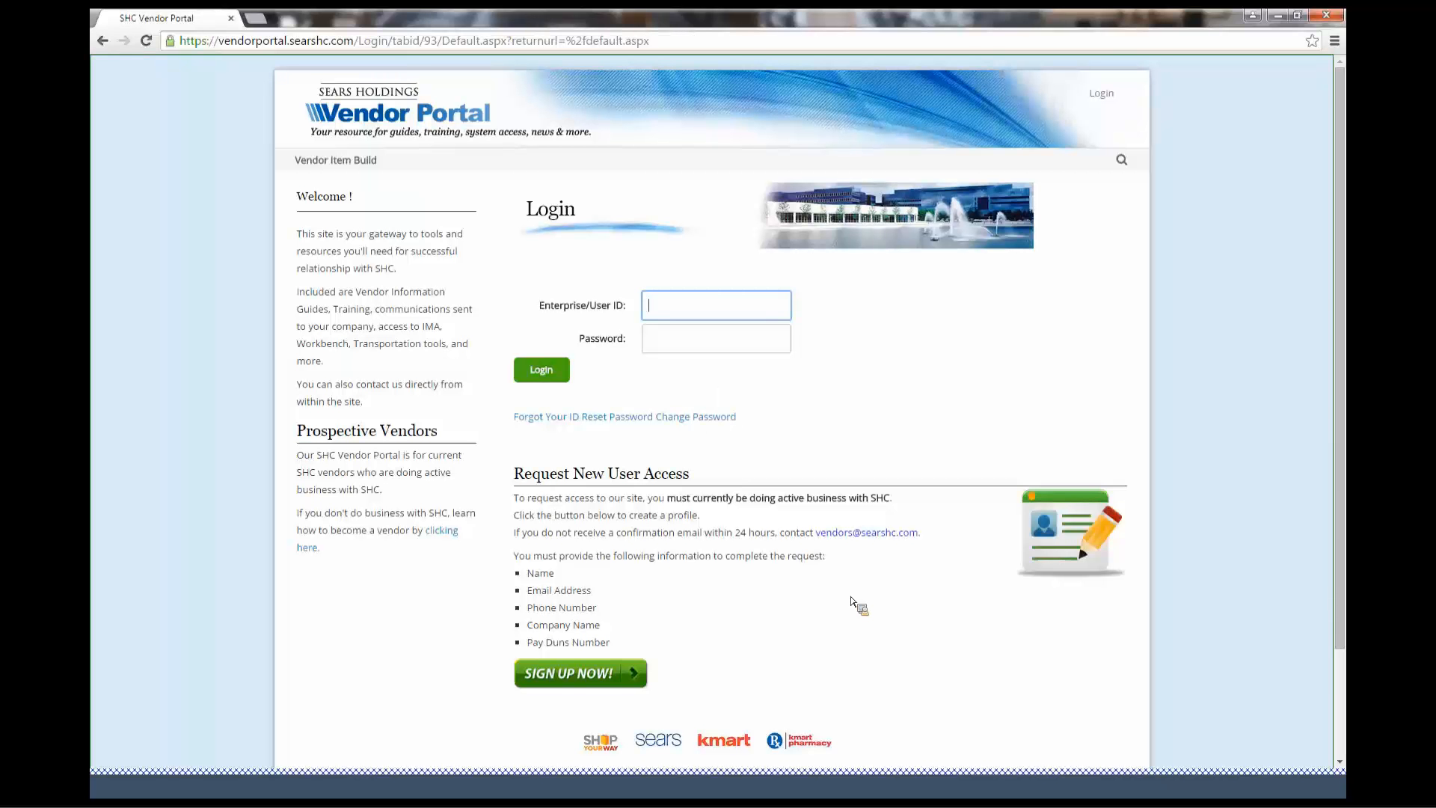
# Log in to the SHC Vendor Portal with the enterprise user ID and account password
pyautogui.press('Tab')
pyautogui.write('•••••••••••')
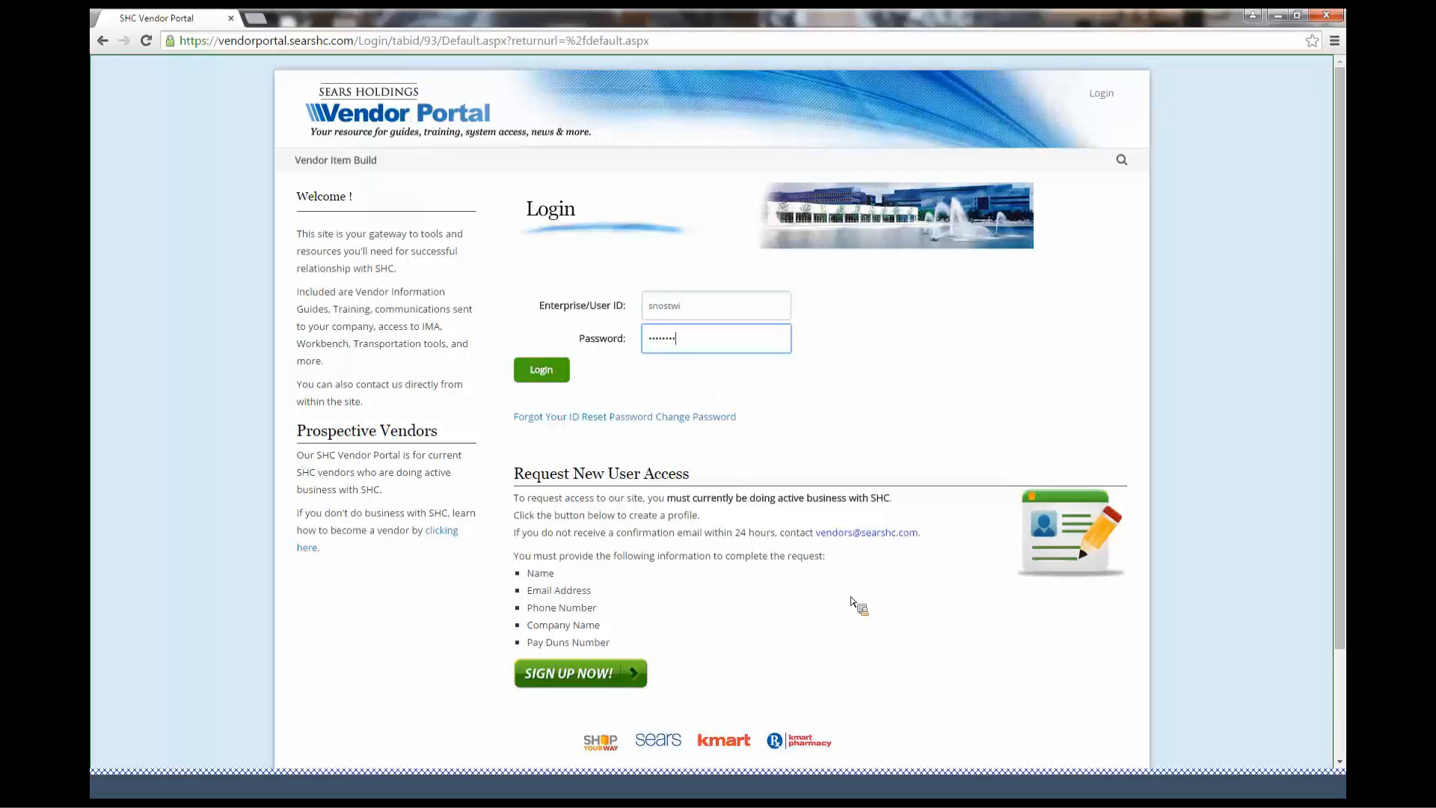
pyautogui.write('•')
pyautogui.press('Return')
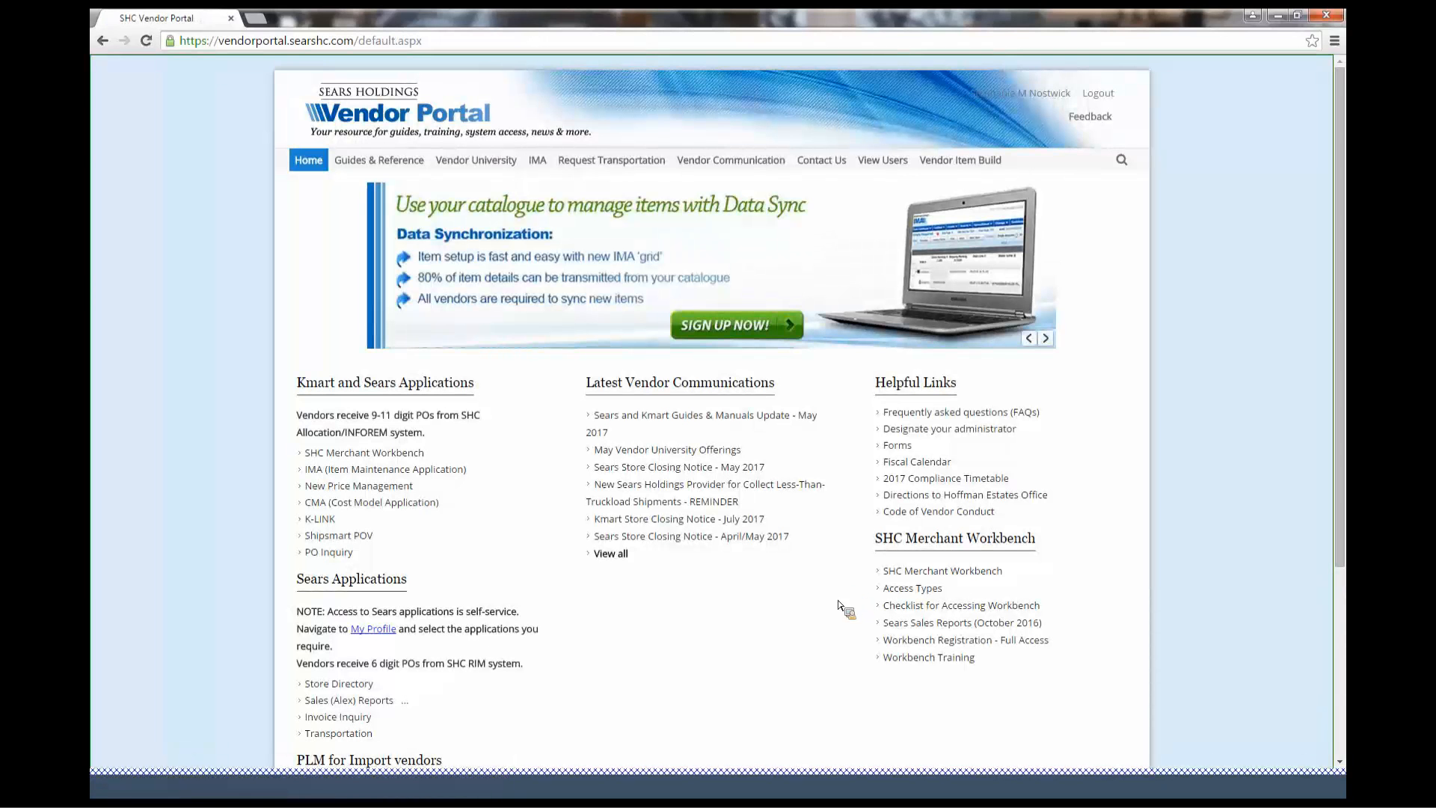
# Open the ALEX 3.0 - Teradata project from the portal's Sears applications
pyautogui.scroll(-2, 950, 553)
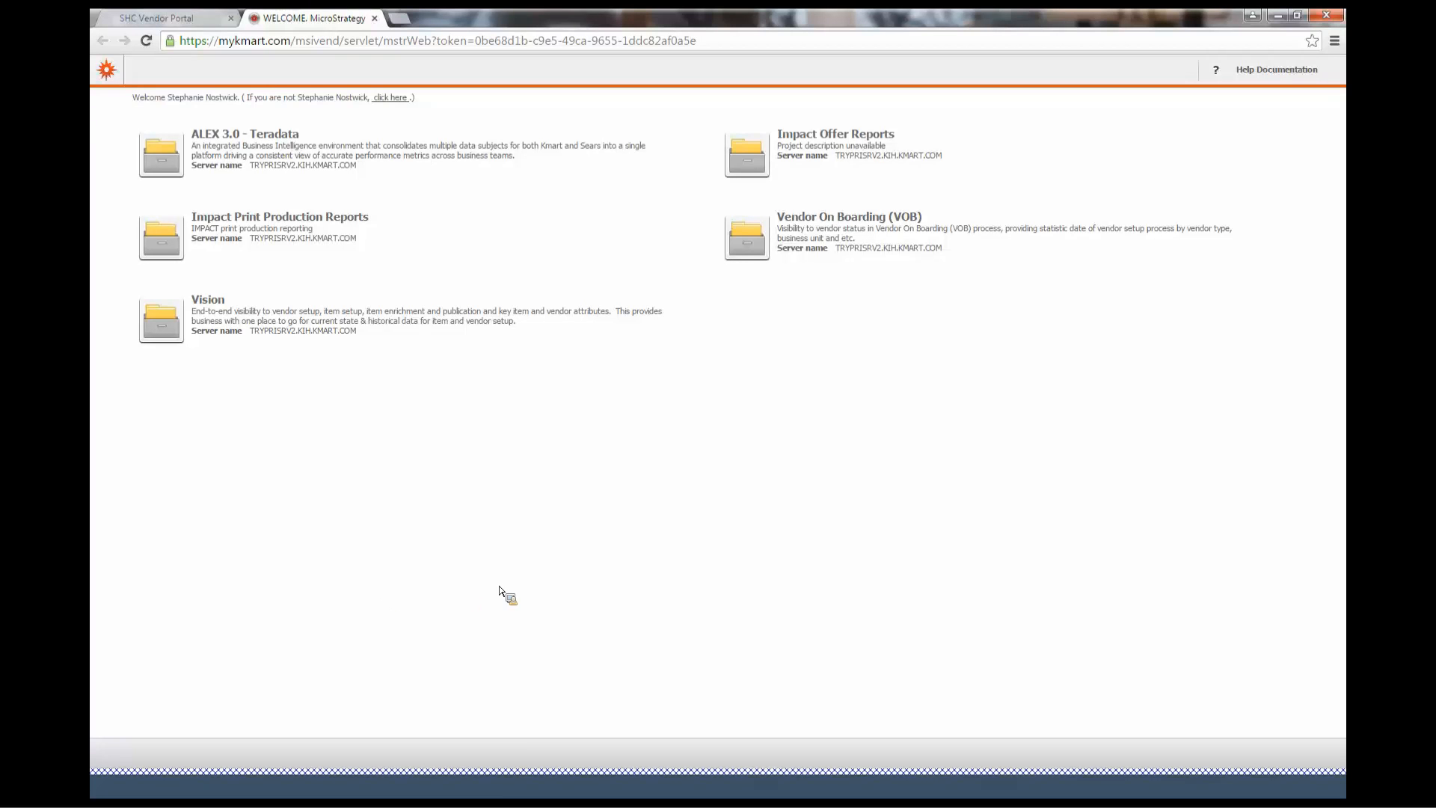
pyautogui.click(314, 151)
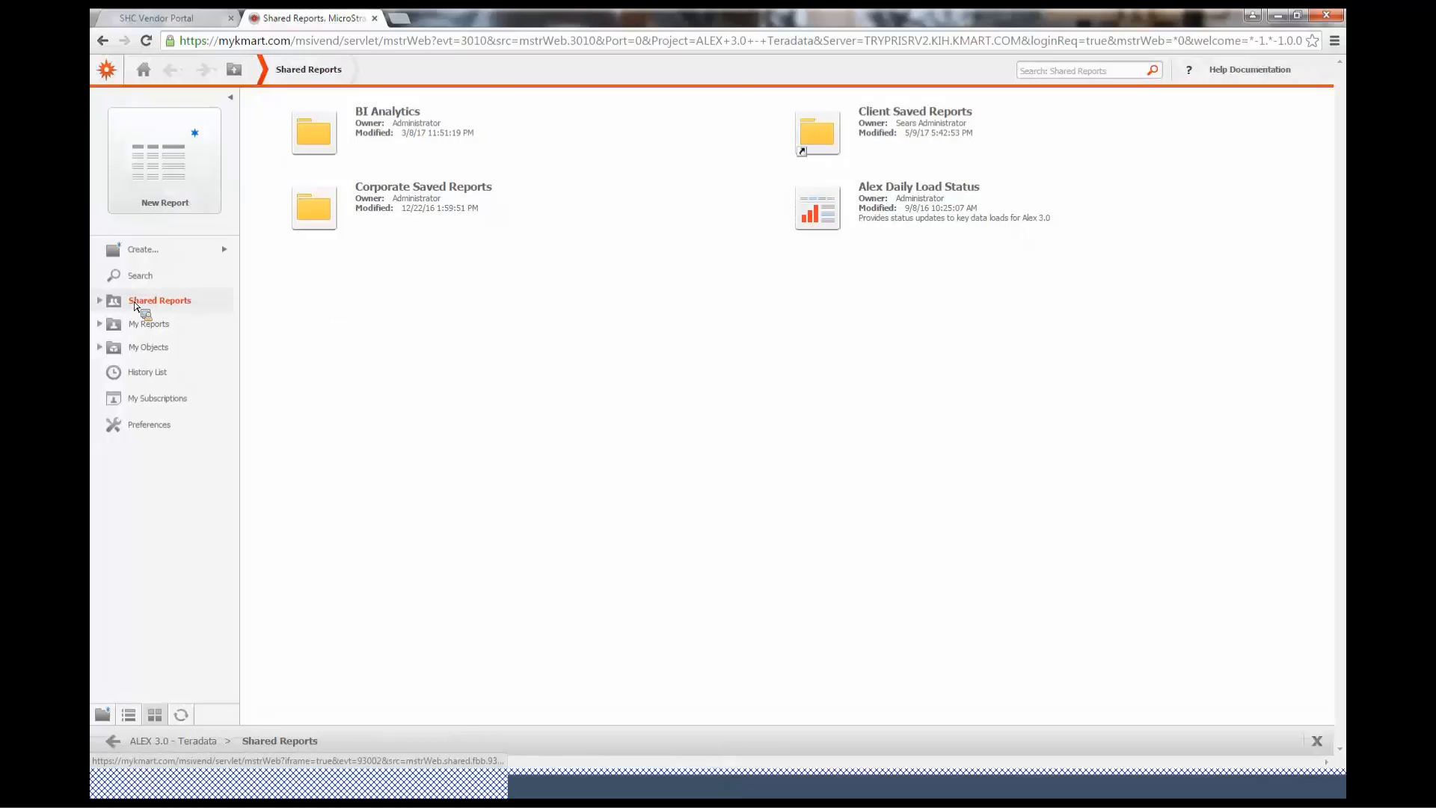
# Browse Shared Reports to BI Analytics, then Vendor Reporting, and open the Sears Vendor Reporting folder
pyautogui.click(100, 300)
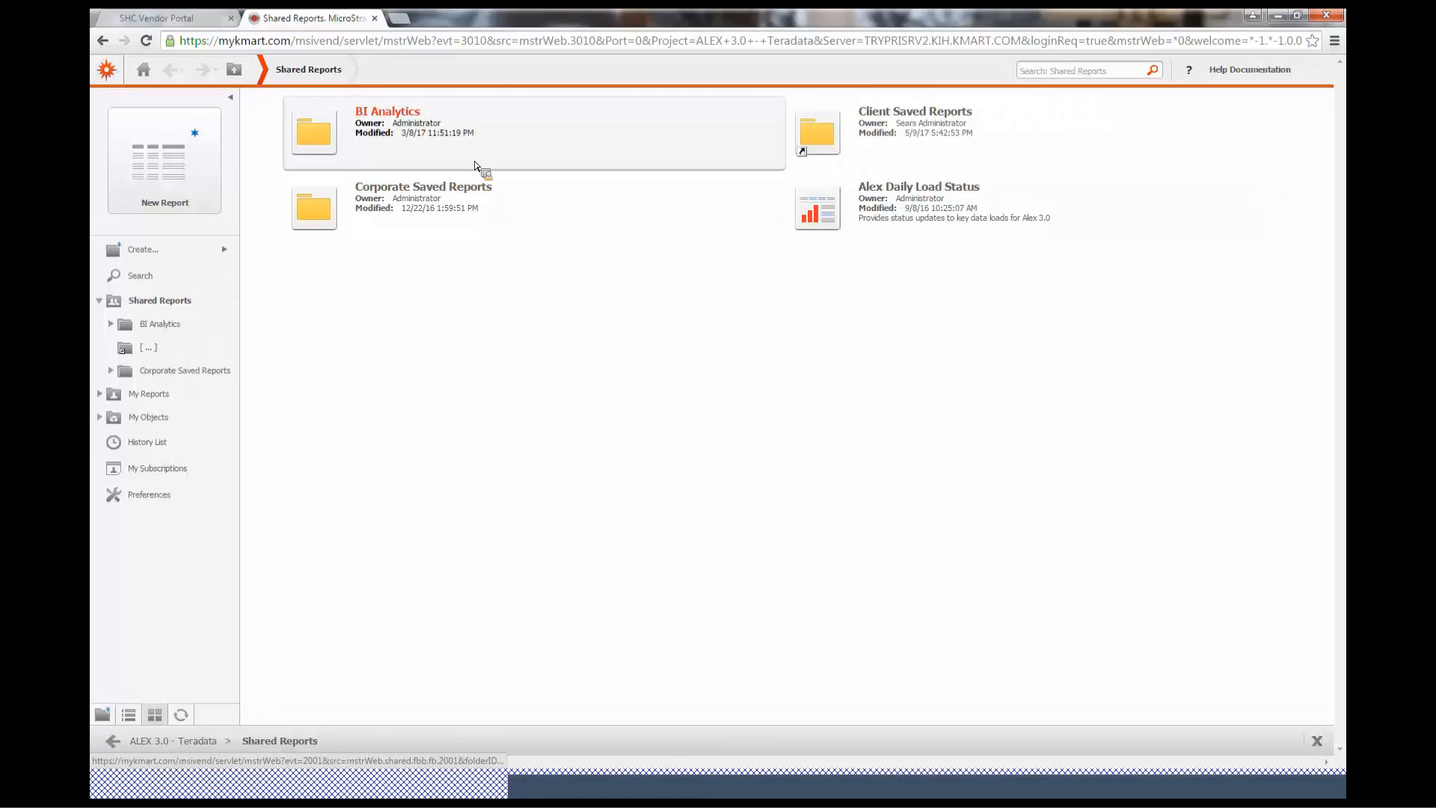
pyautogui.click(400, 125)
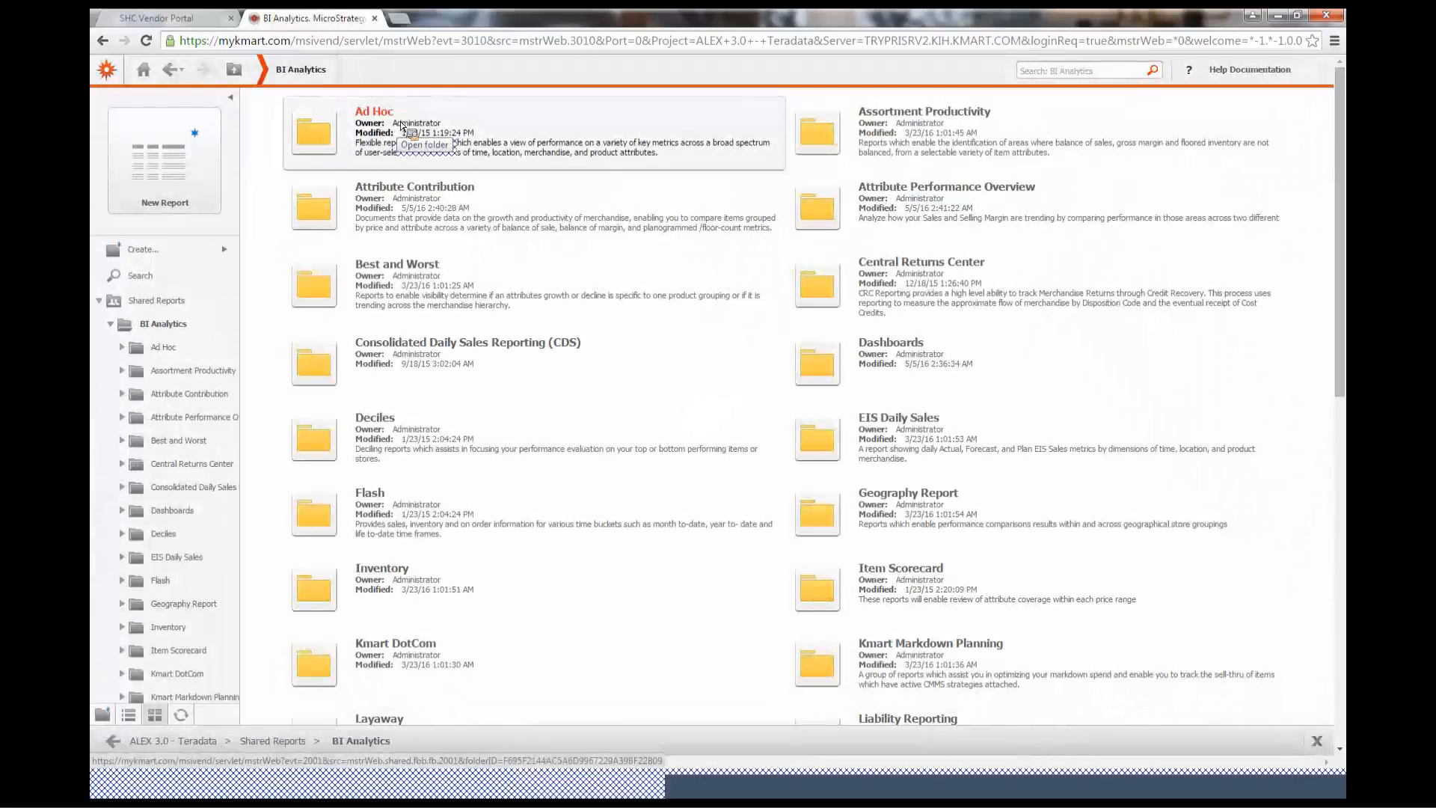
pyautogui.scroll(-3, 737, 473)
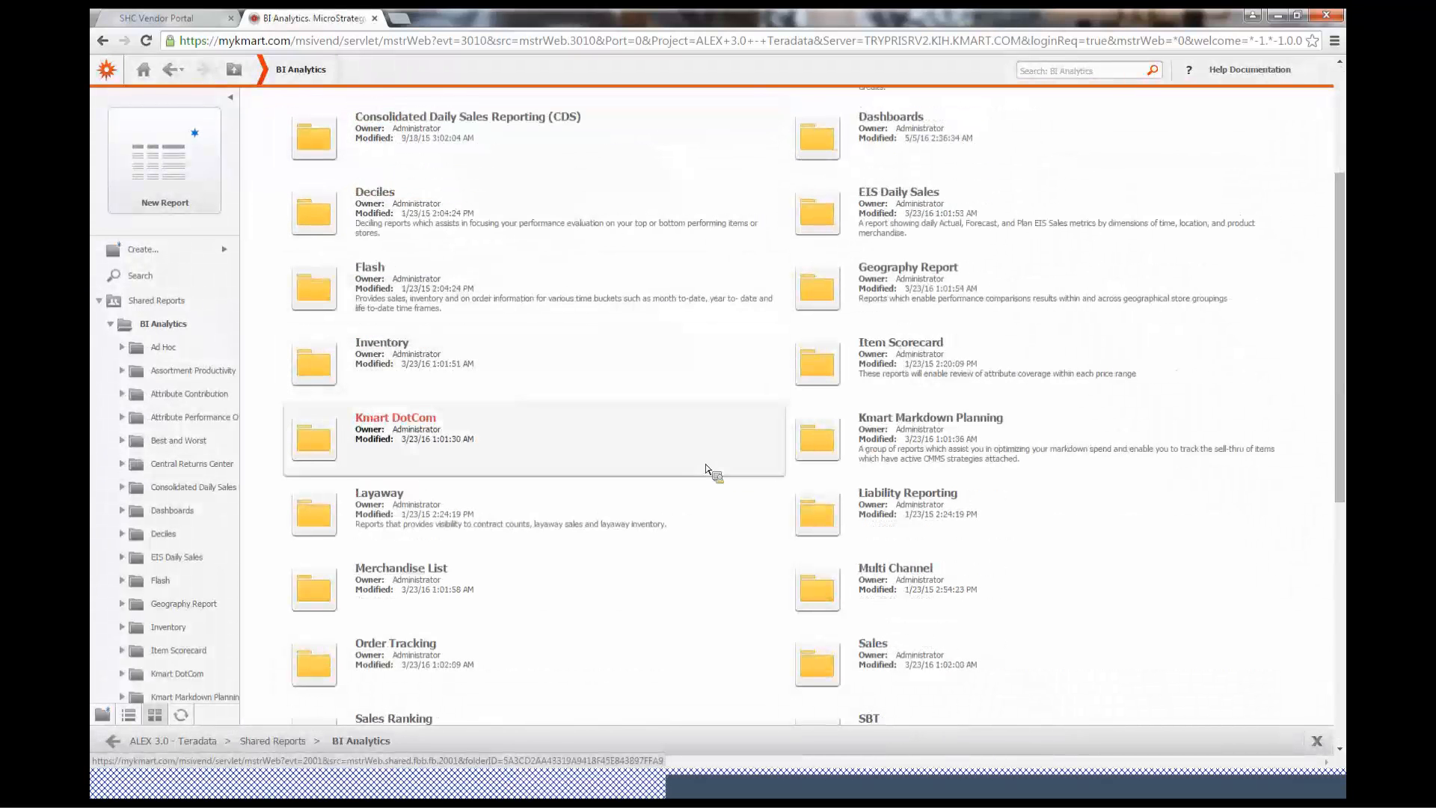
pyautogui.scroll(-2, 707, 470)
pyautogui.scroll(-3, 709, 469)
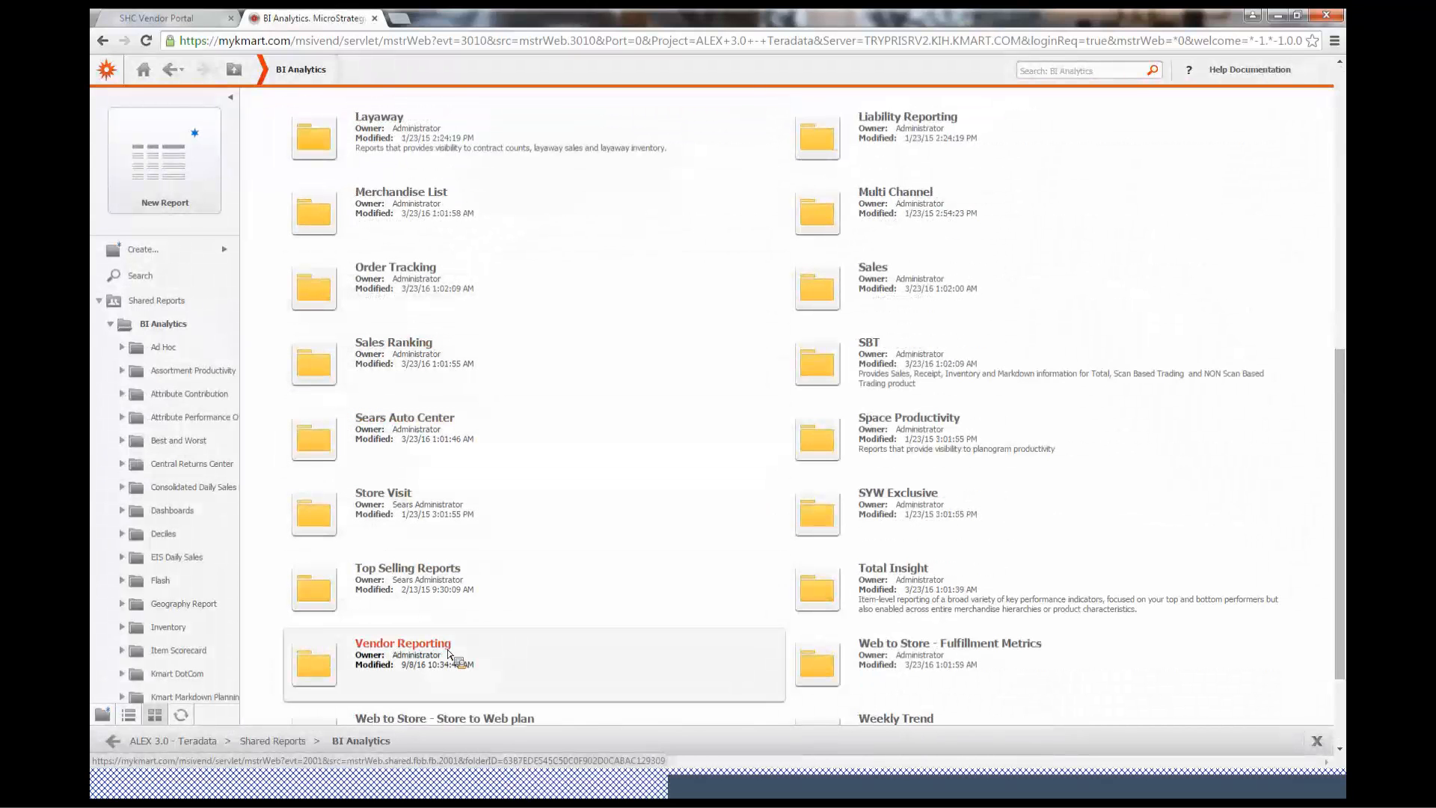
pyautogui.click(447, 656)
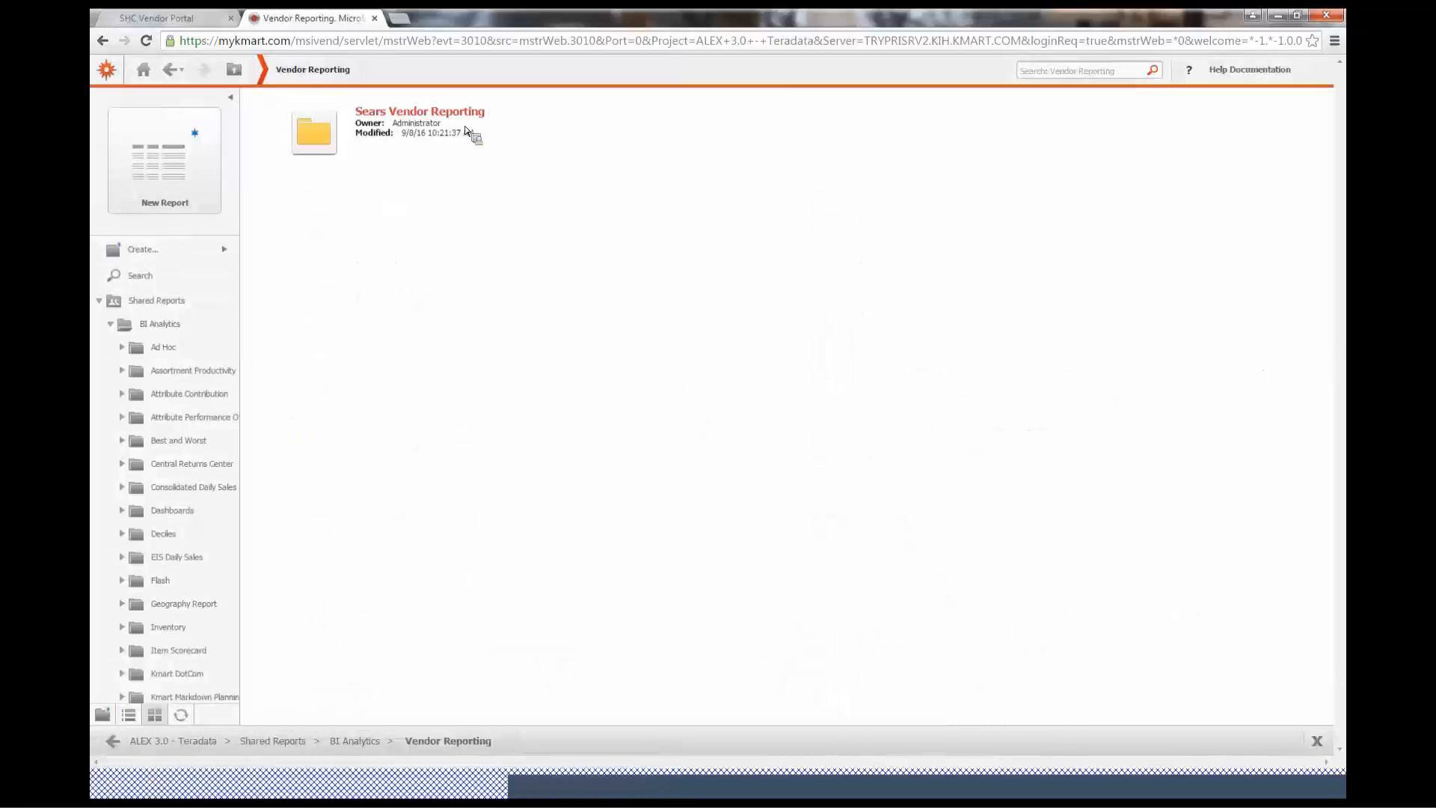
pyautogui.click(423, 123)
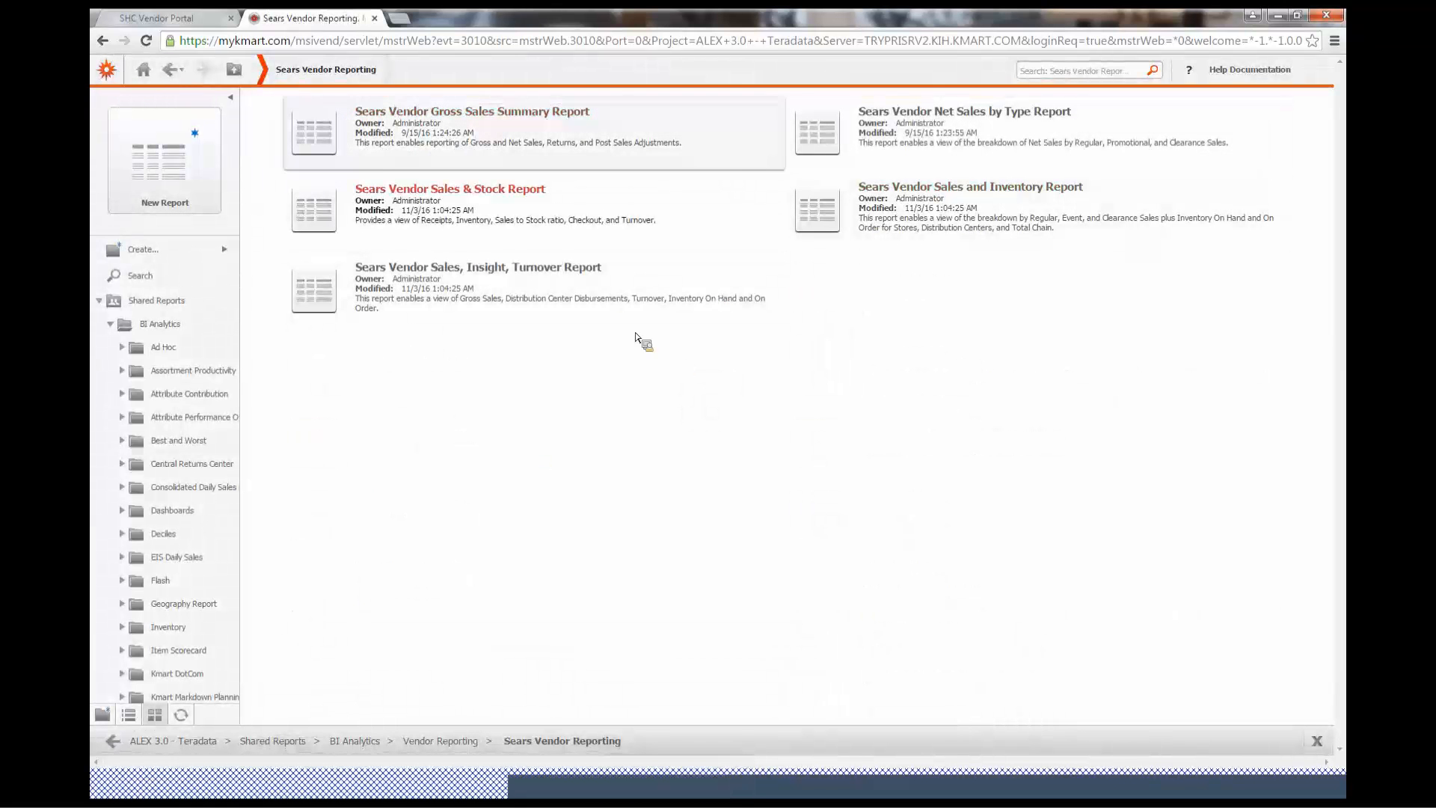
# Collapse Shared Reports in the folder tree and open the user Preferences
pyautogui.moveTo(853, 215)
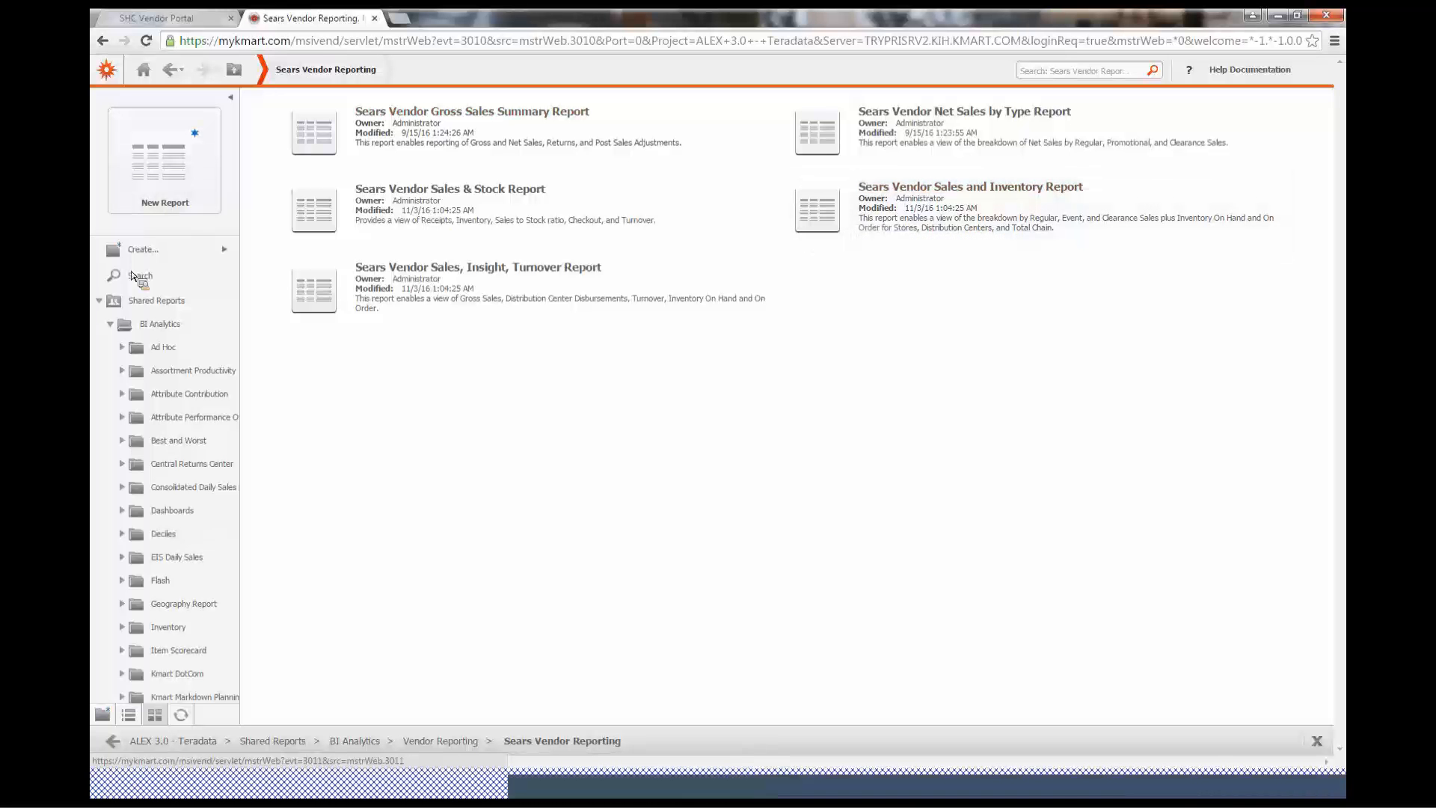
pyautogui.click(100, 301)
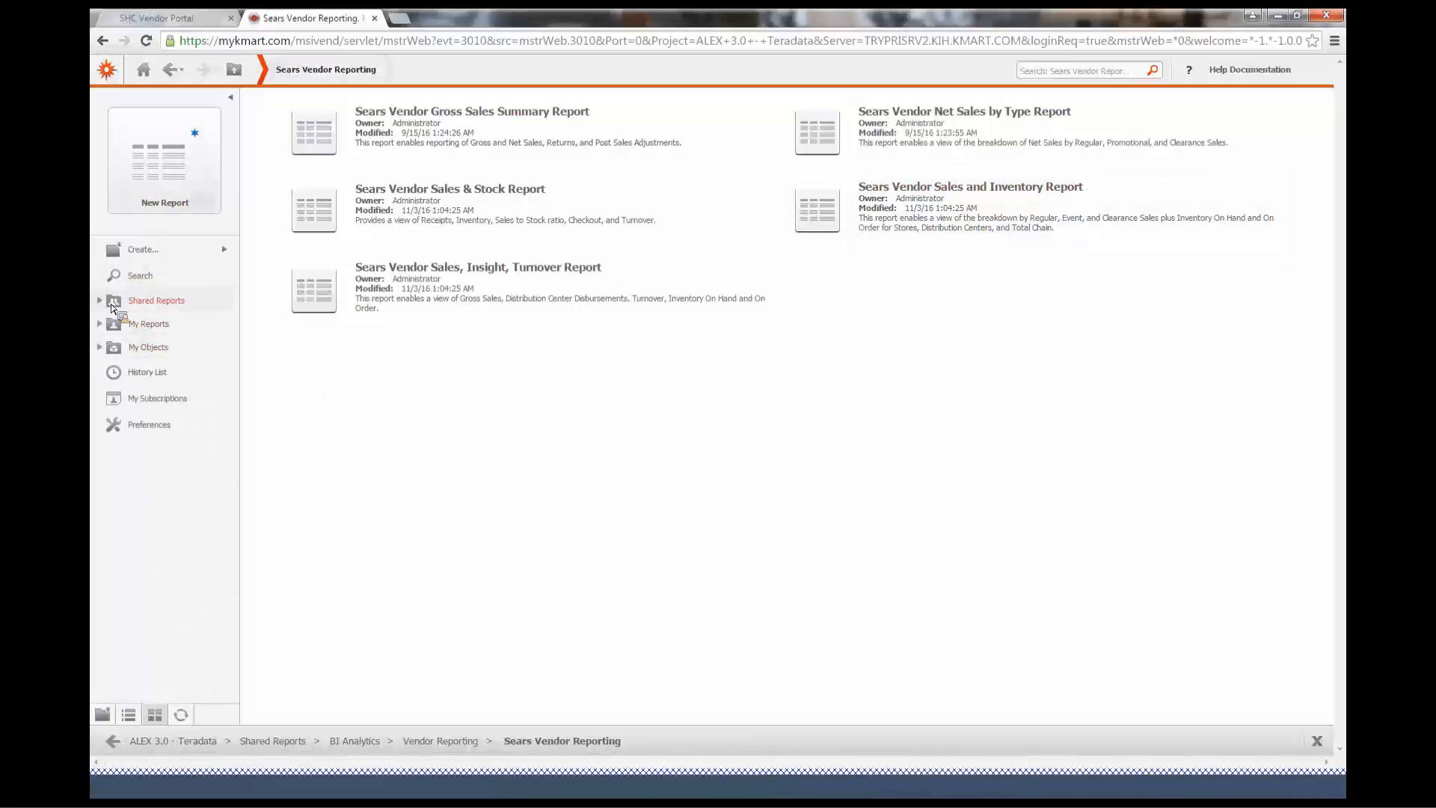
pyautogui.click(176, 428)
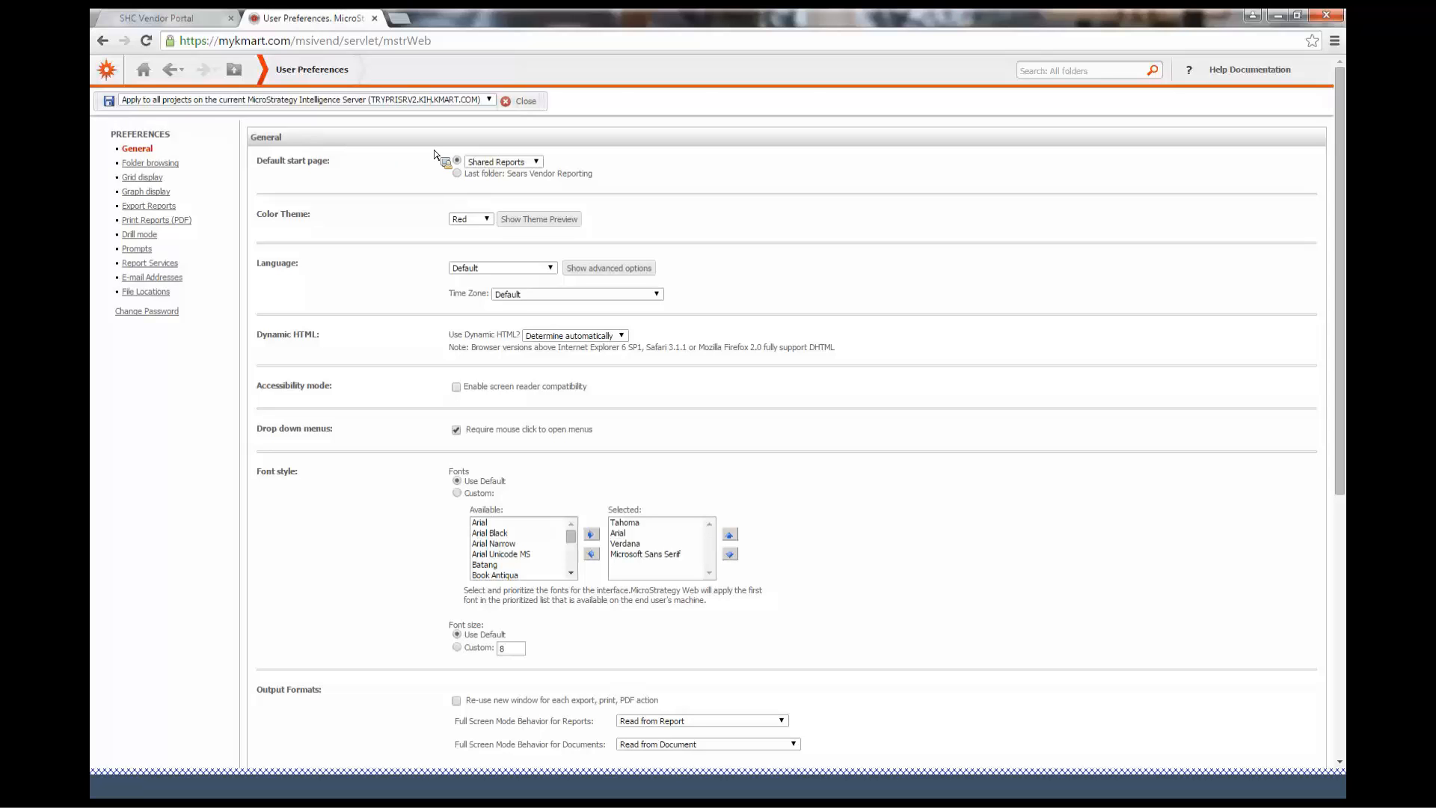
# Set the default start page to the last folder, Sears Vendor Reporting, and return to the home page
pyautogui.click(455, 174)
pyautogui.scroll(-2, 935, 329)
pyautogui.scroll(-4, 960, 351)
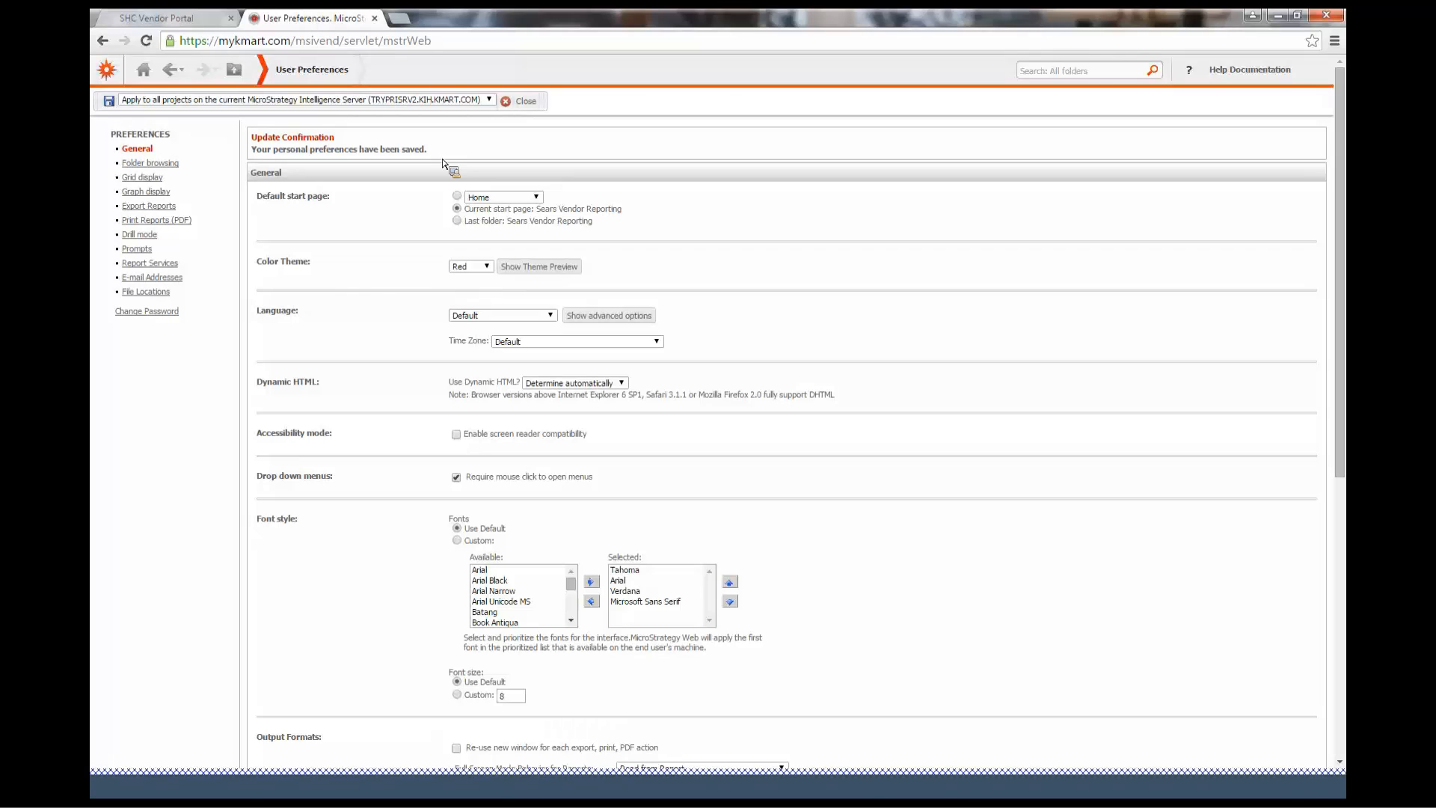
pyautogui.click(144, 73)
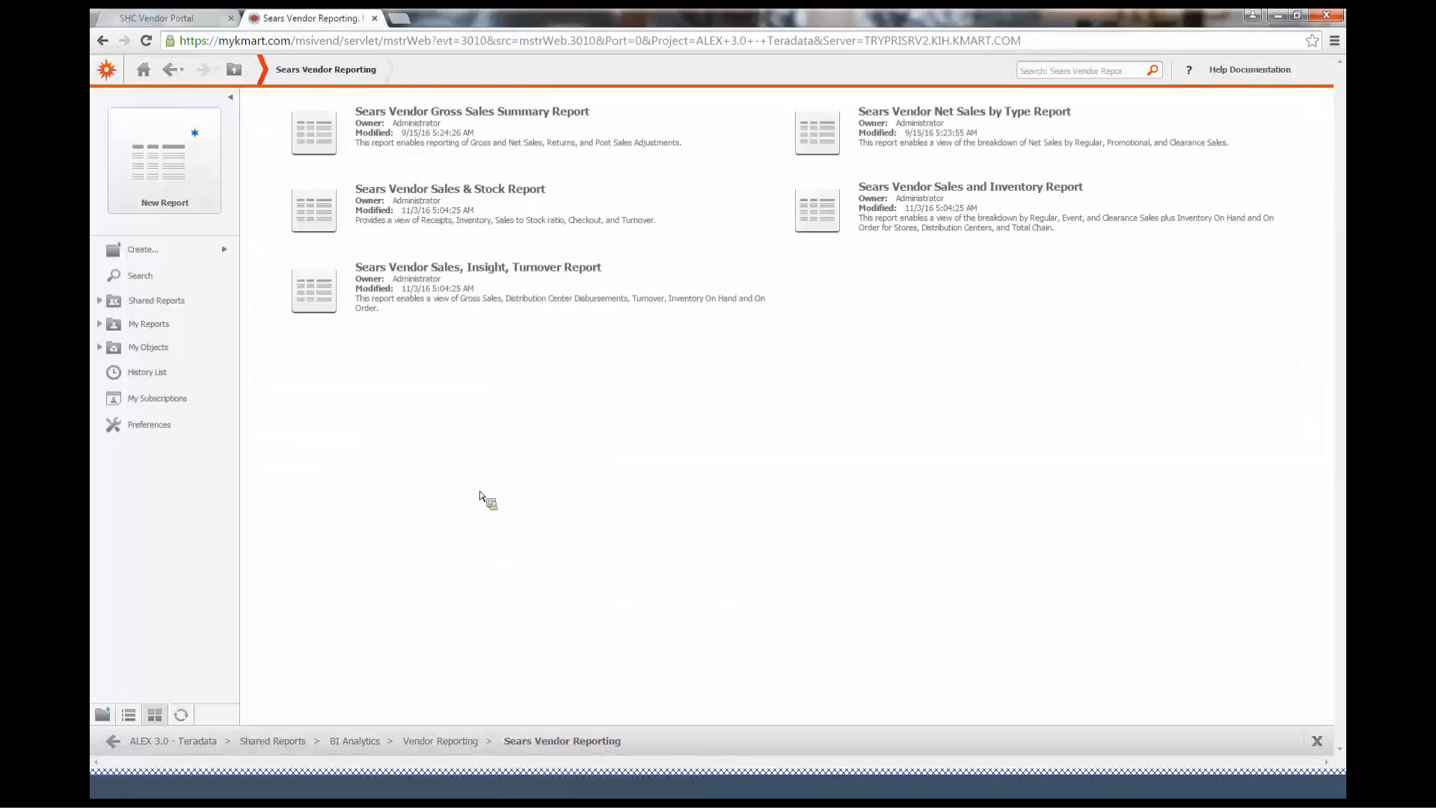
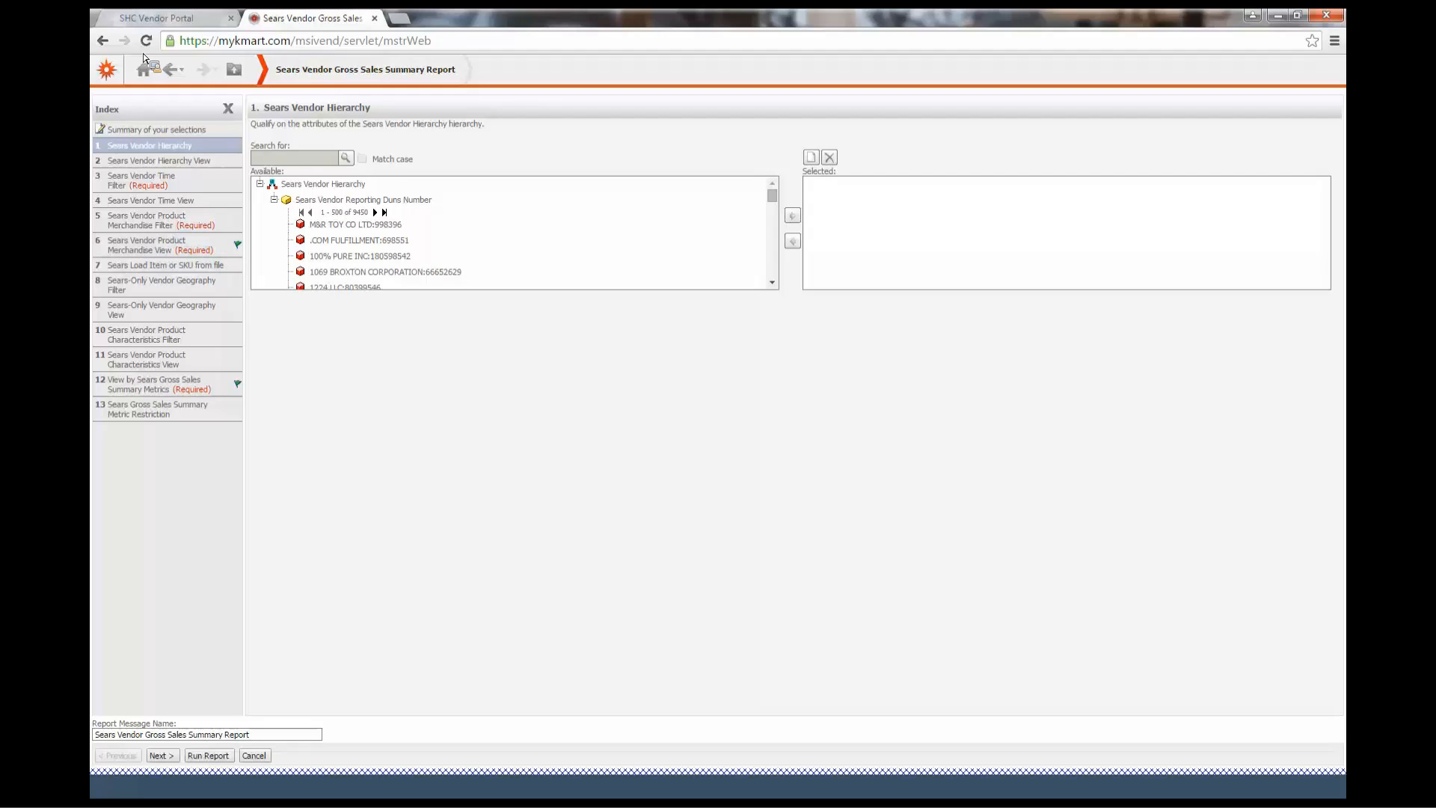
# Multi-select vendors from .COM FULFILLMENT through 1573672 ONTARIO LTD in the Sears Vendor Reporting Duns Number list
pyautogui.click(360, 256)
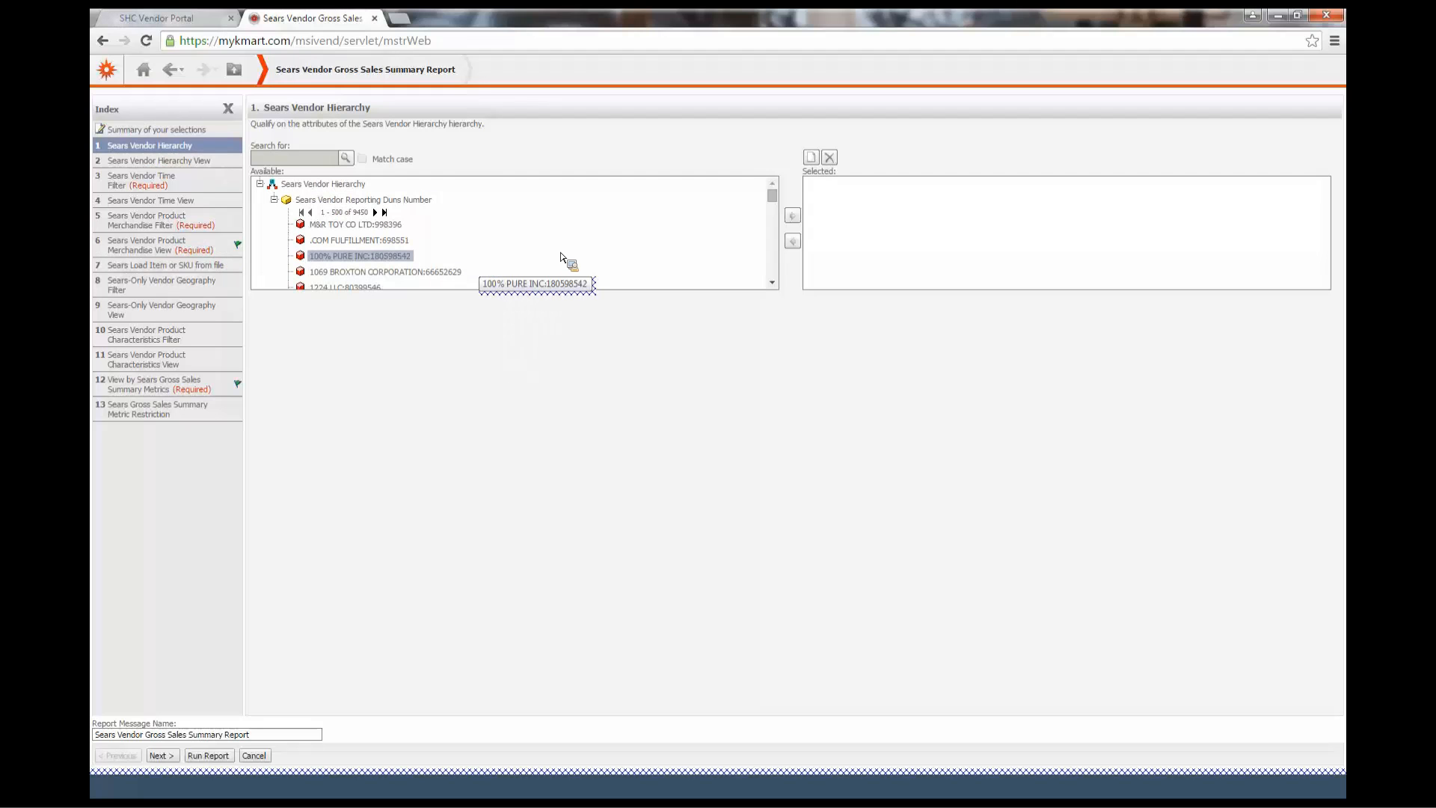
pyautogui.moveTo(562, 256); pyautogui.dragTo(582, 241)
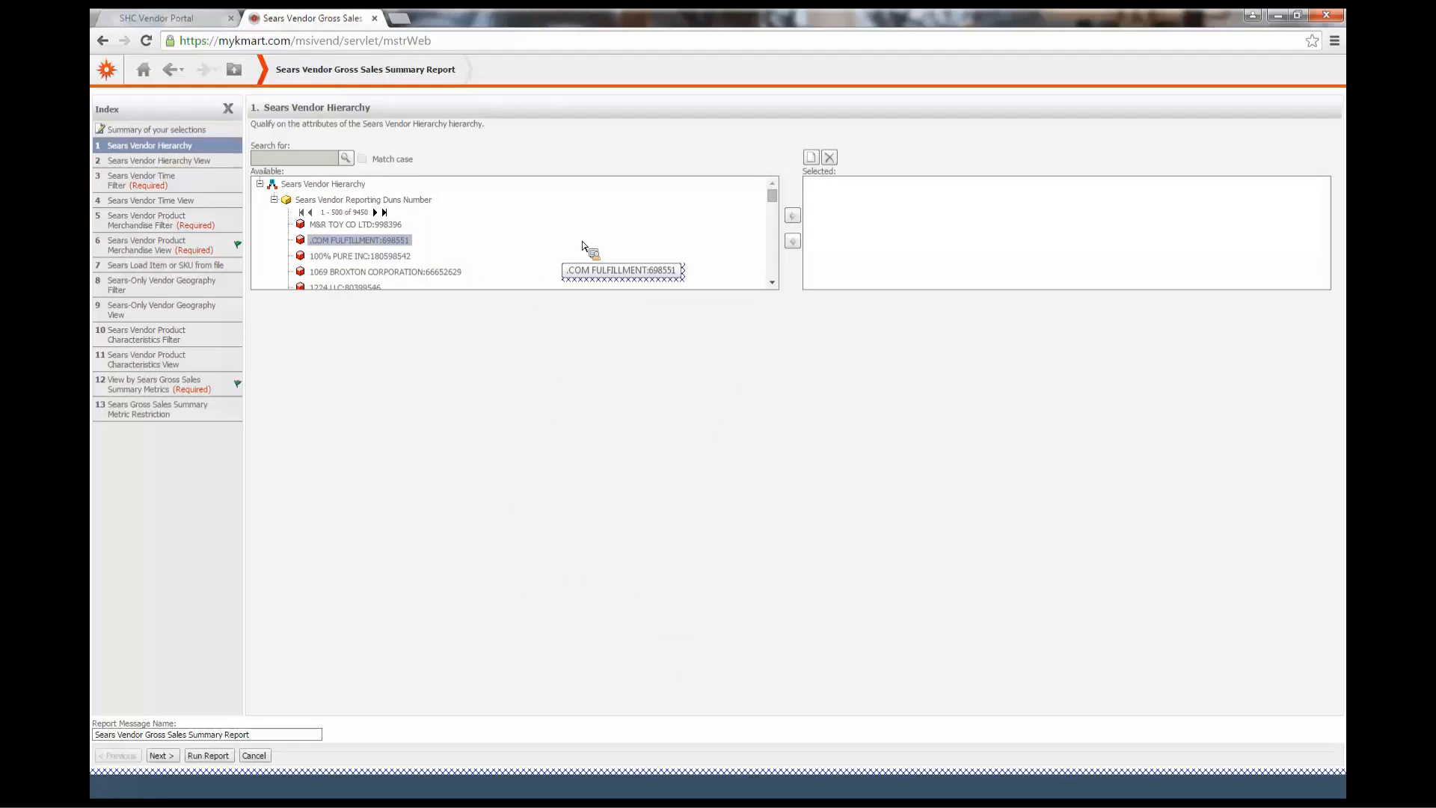
pyautogui.moveTo(582, 241); pyautogui.dragTo(466, 246)
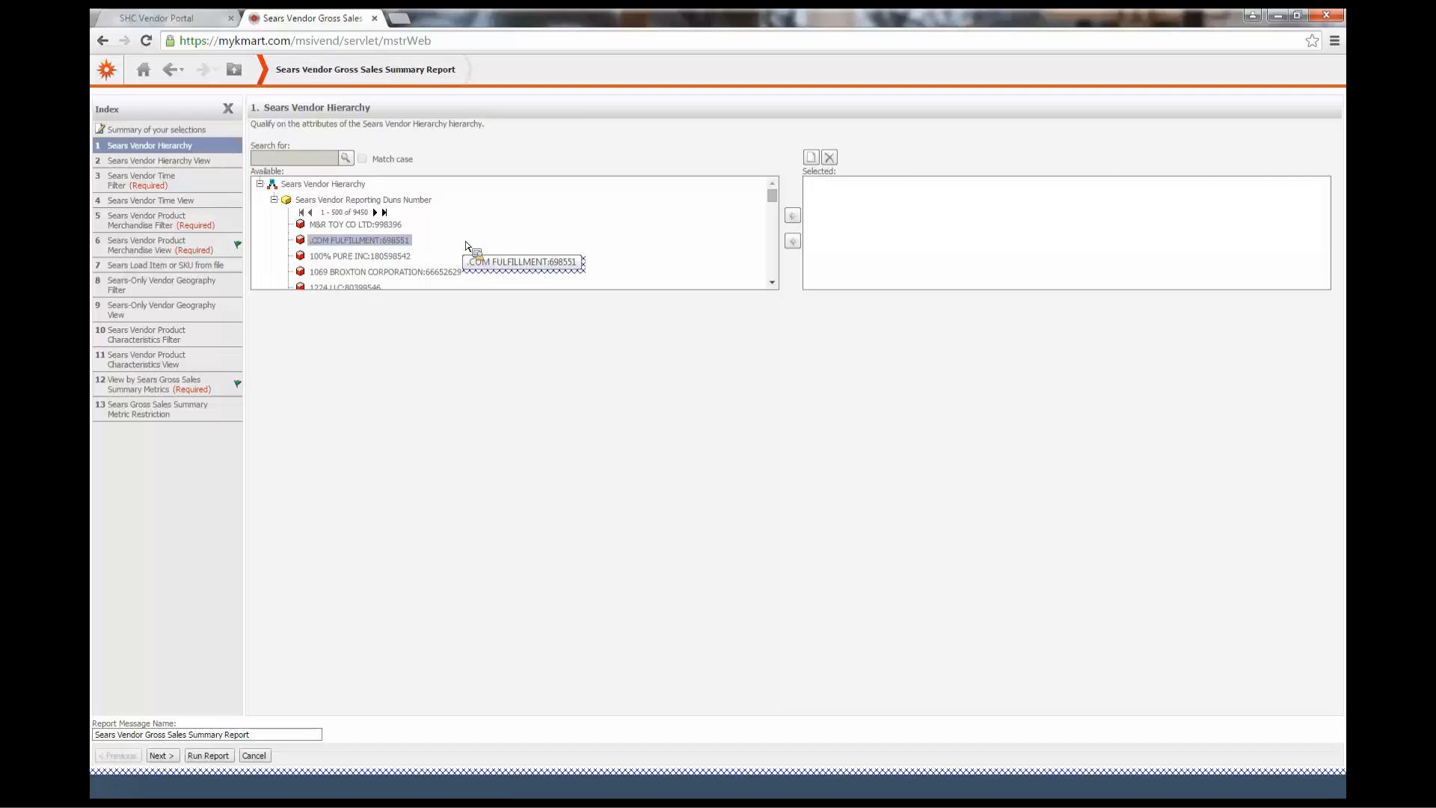
pyautogui.click(402, 225)
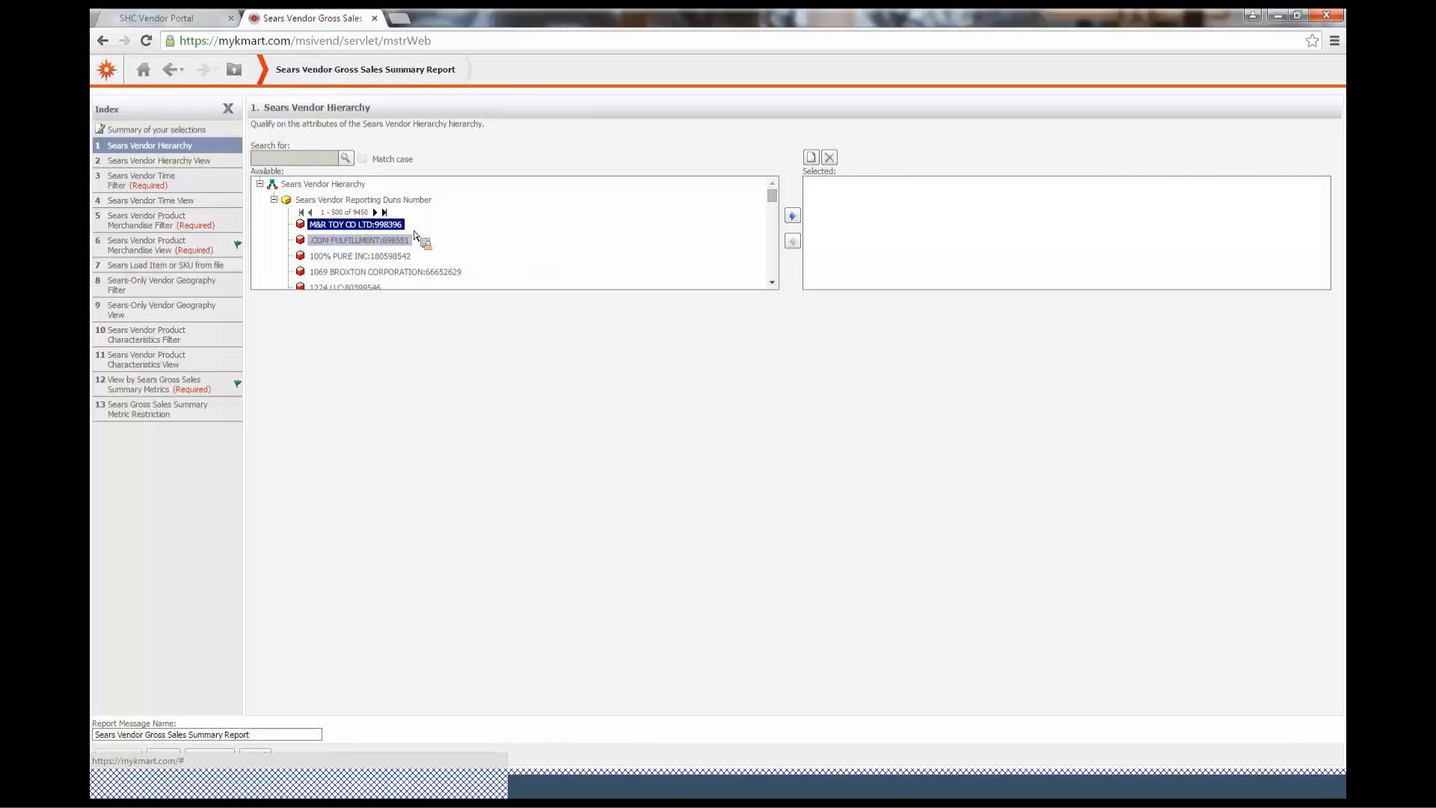
pyautogui.moveTo(415, 234); pyautogui.dragTo(442, 240)
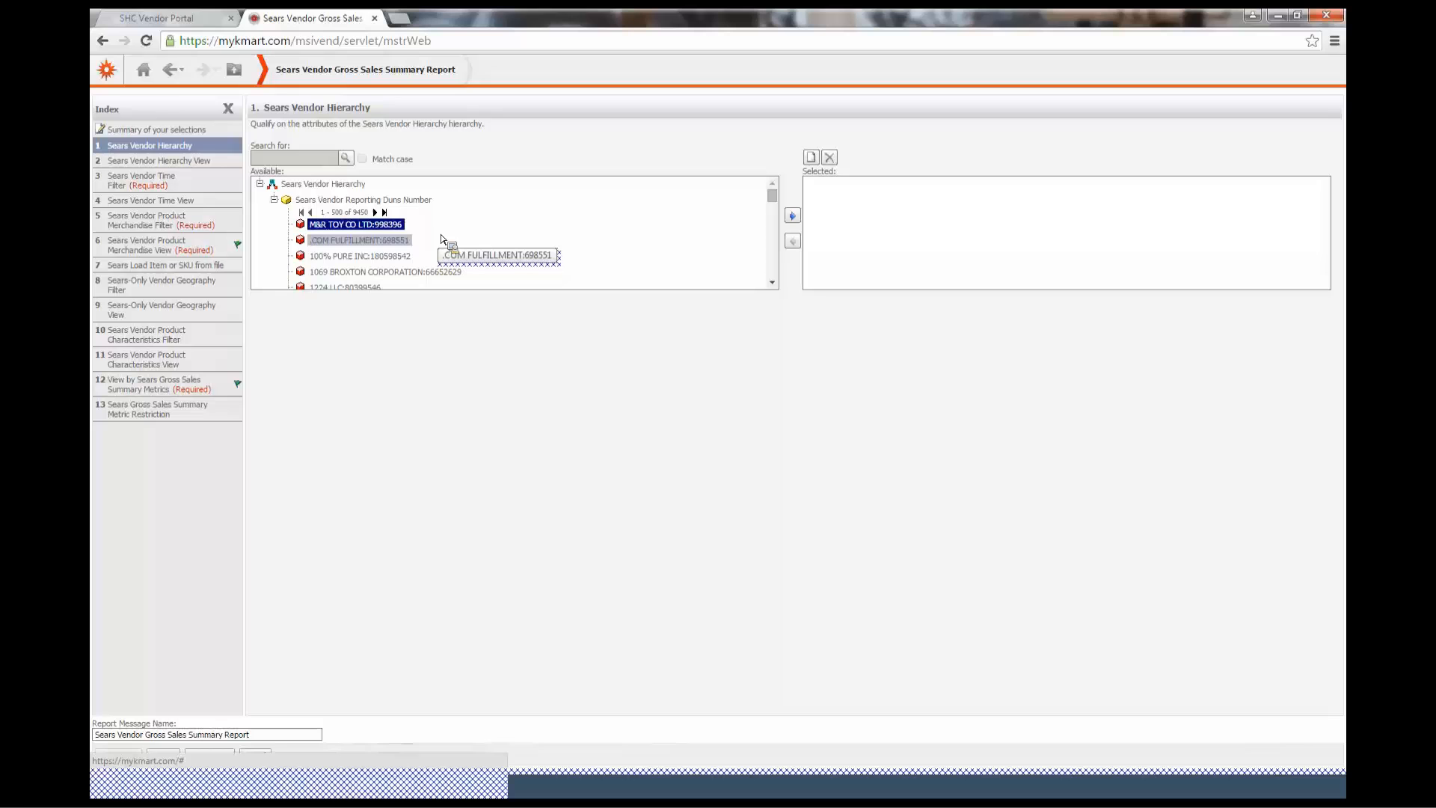
pyautogui.press('Down')
pyautogui.press('Down')
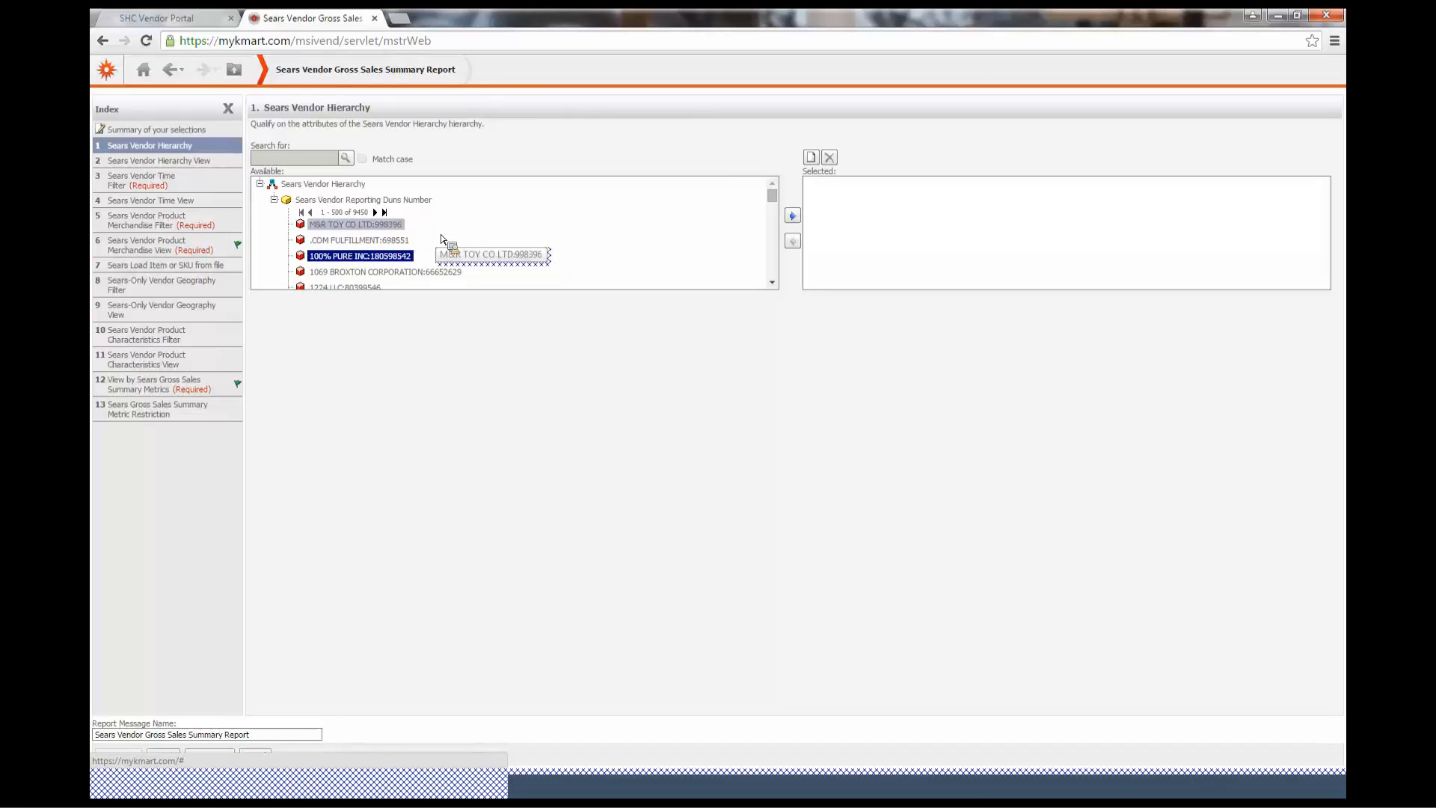
pyautogui.keyDown('ctrl'); pyautogui.click(402, 240); pyautogui.keyUp('ctrl')
pyautogui.keyDown('ctrl'); pyautogui.click(399, 271); pyautogui.keyUp('ctrl')
pyautogui.moveTo(404, 245); pyautogui.dragTo(373, 295)
pyautogui.keyDown('ctrl'); pyautogui.click(373, 290); pyautogui.keyUp('ctrl')
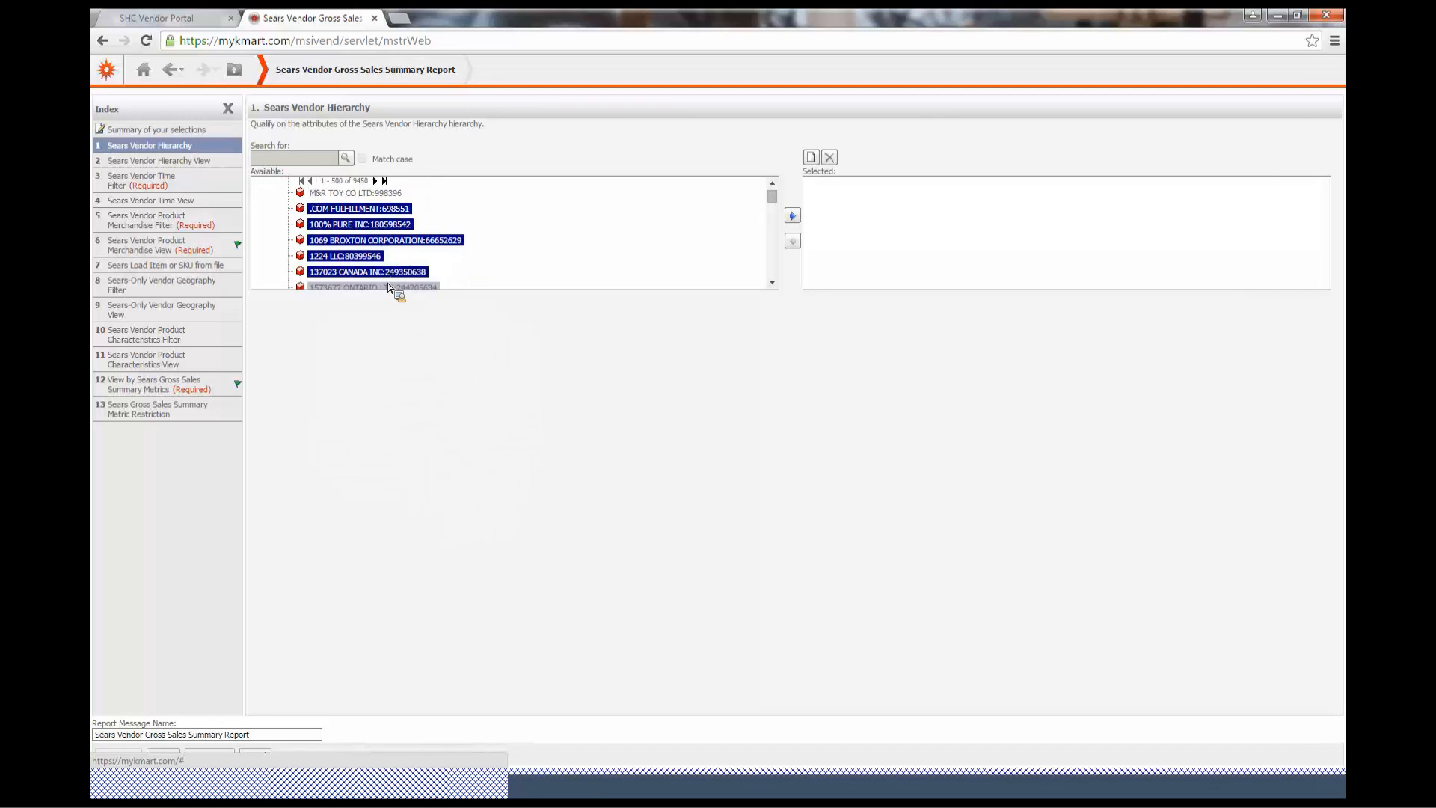
pyautogui.scroll(-3, 389, 287)
pyautogui.scroll(2, 391, 288)
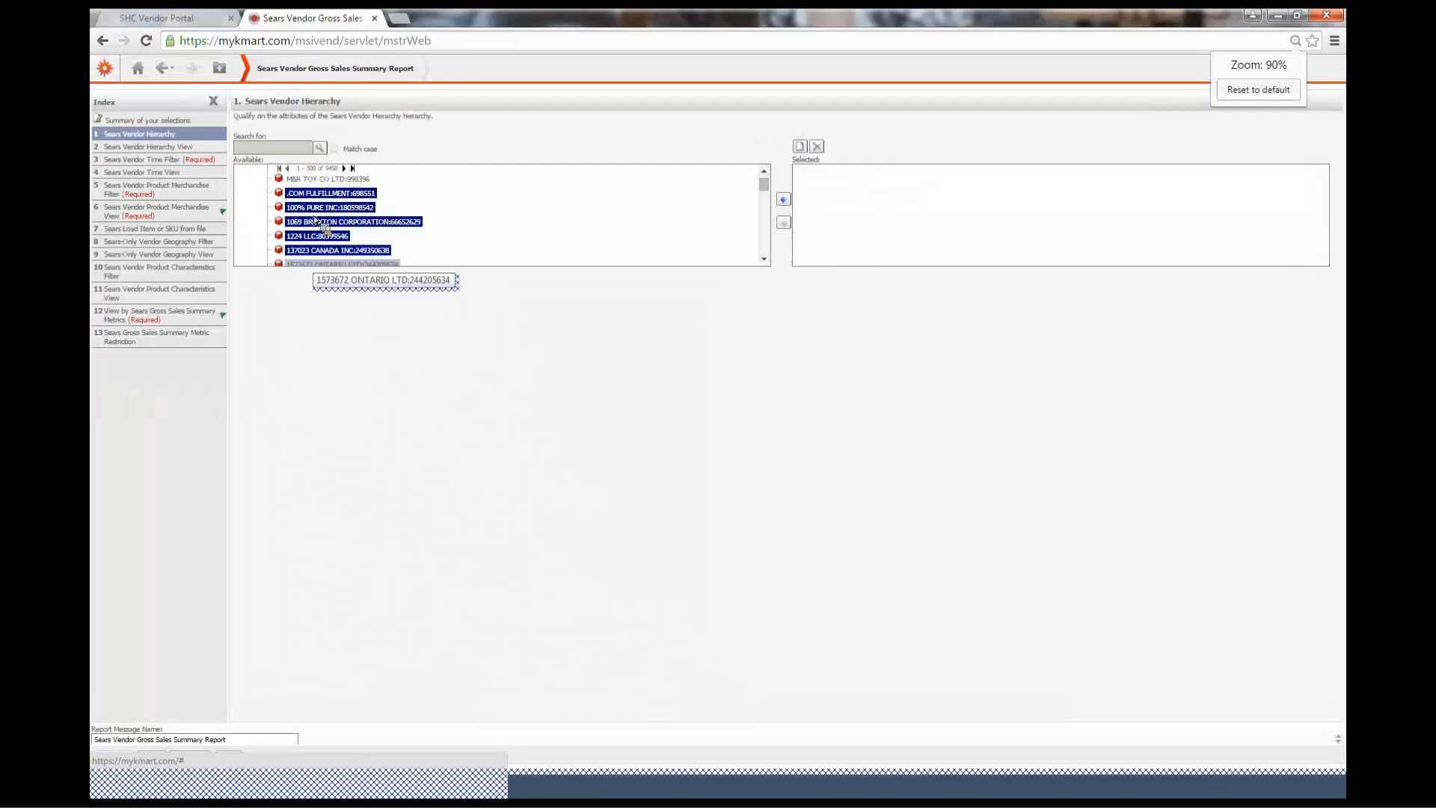
# Add 1888 MILLS LLC, 1928 JEWELRY COMPANY, 1948 CORPORATION and 2 DO AGAIN LLC, and move all selected vendors into the hierarchy qualification
pyautogui.keyDown('ctrl'); pyautogui.click(314, 262); pyautogui.keyUp('ctrl')
pyautogui.click(764, 259)
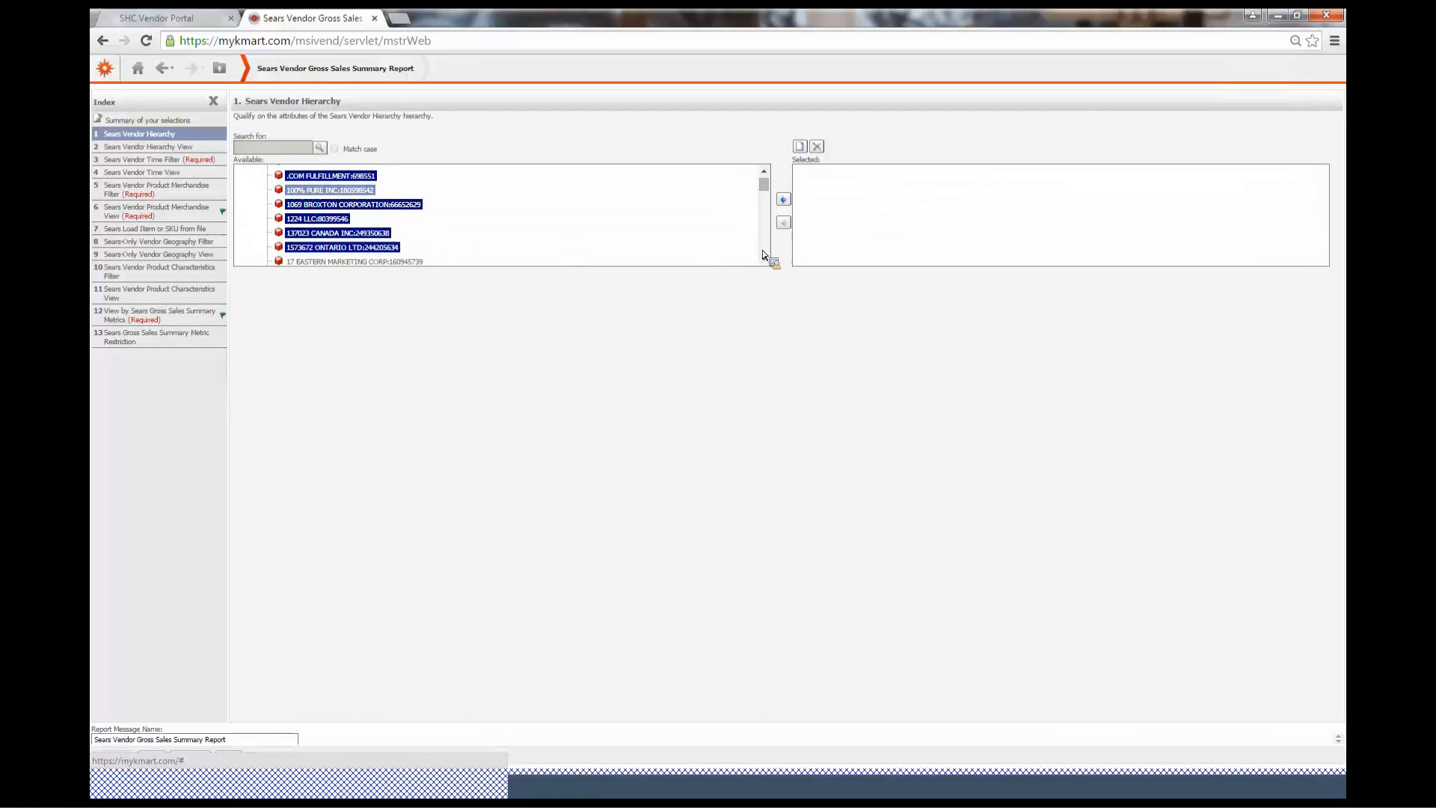
pyautogui.click(764, 259)
pyautogui.scroll(-2, 568, 255)
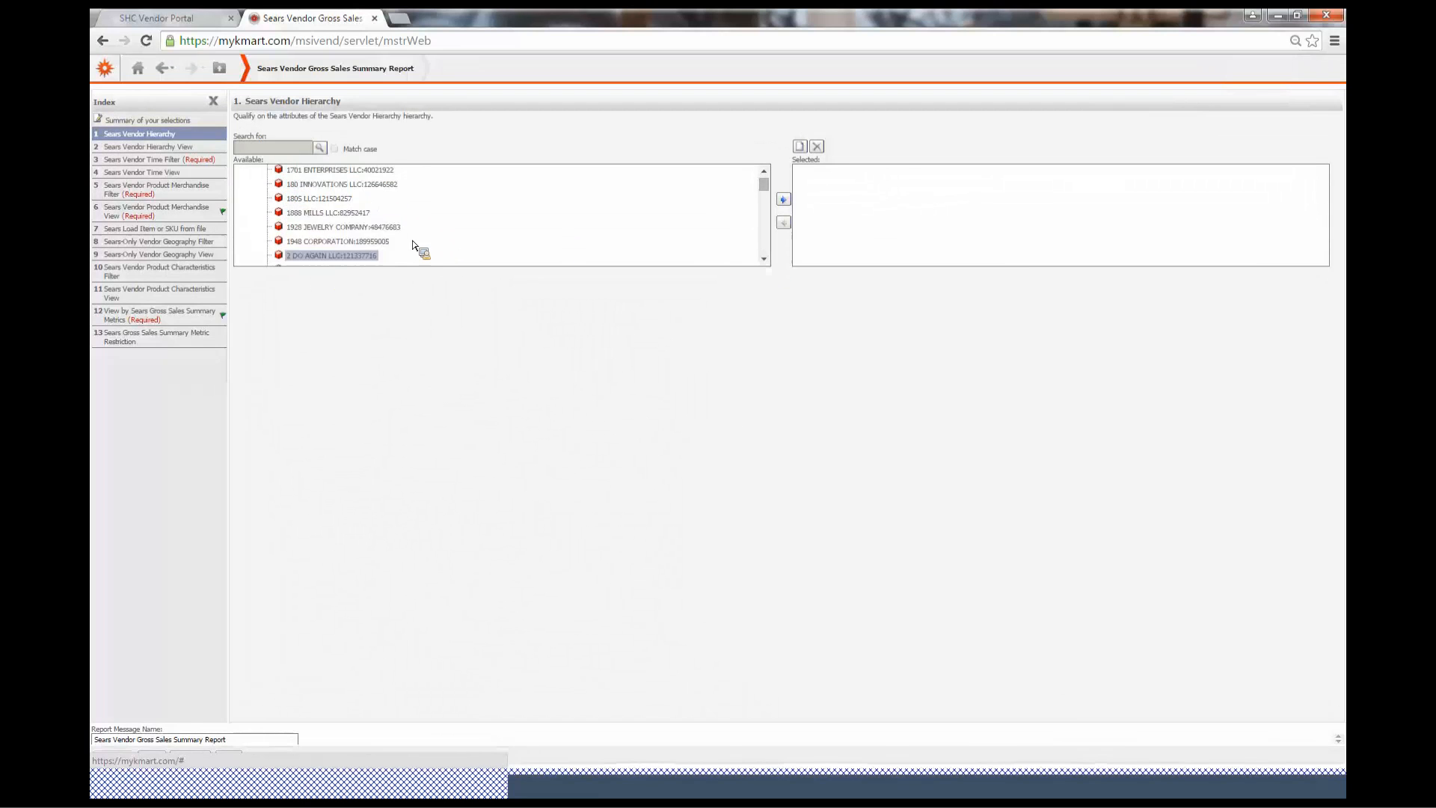
pyautogui.keyDown('ctrl'); pyautogui.click(374, 230); pyautogui.keyUp('ctrl')
pyautogui.keyDown('ctrl'); pyautogui.click(350, 244); pyautogui.keyUp('ctrl')
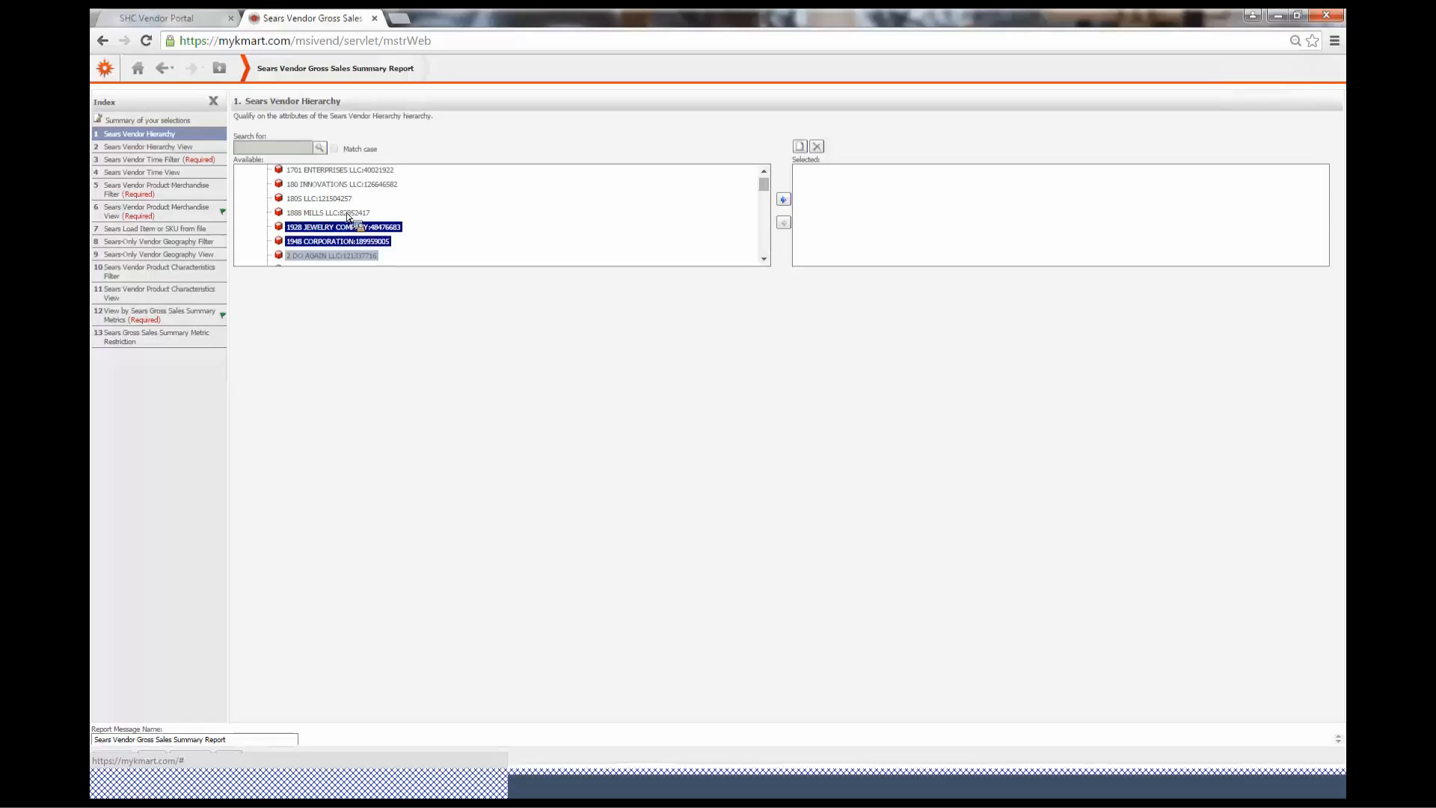
pyautogui.keyDown('ctrl'); pyautogui.click(349, 257); pyautogui.keyUp('ctrl')
pyautogui.keyDown('ctrl'); pyautogui.click(358, 206); pyautogui.keyUp('ctrl')
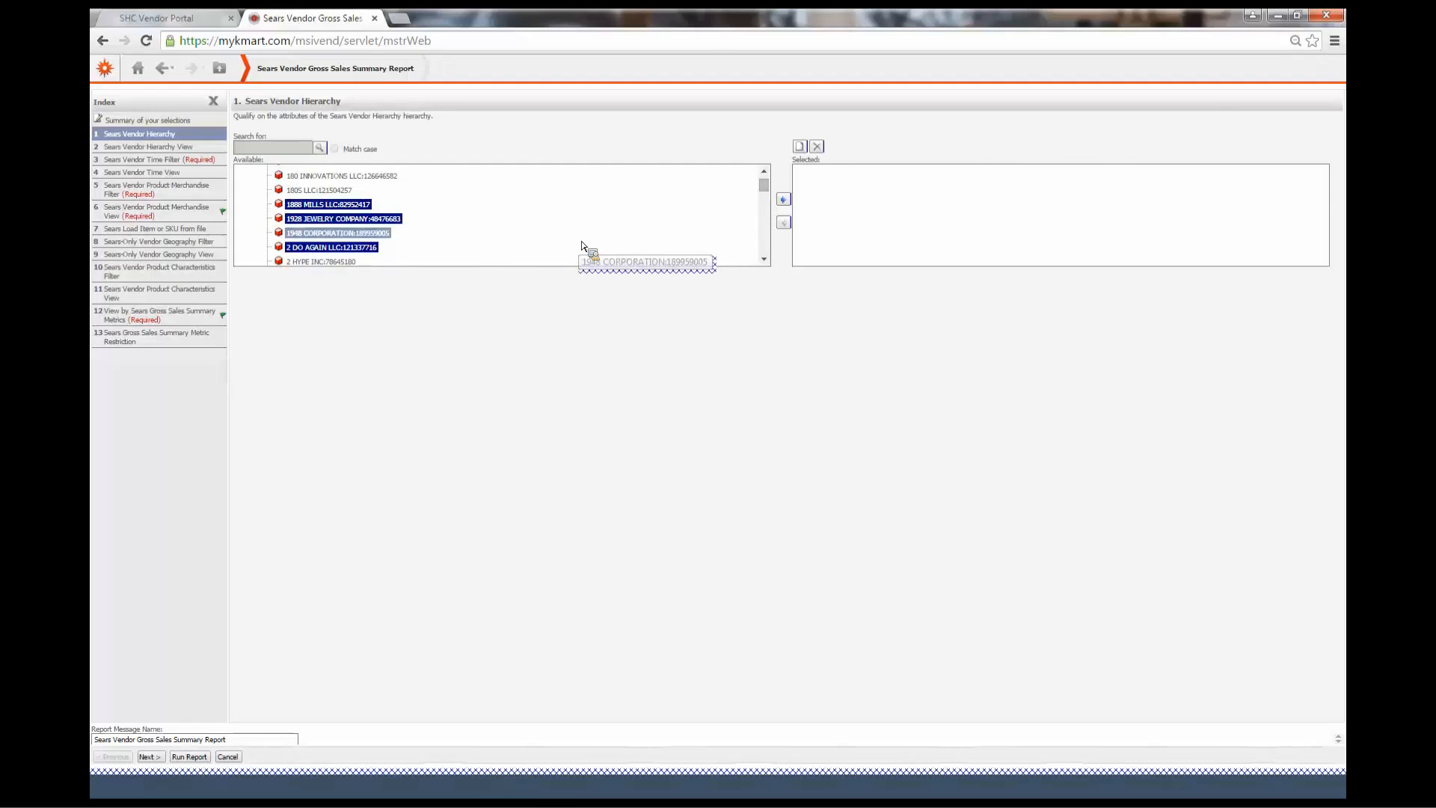
pyautogui.moveTo(582, 245); pyautogui.dragTo(790, 208)
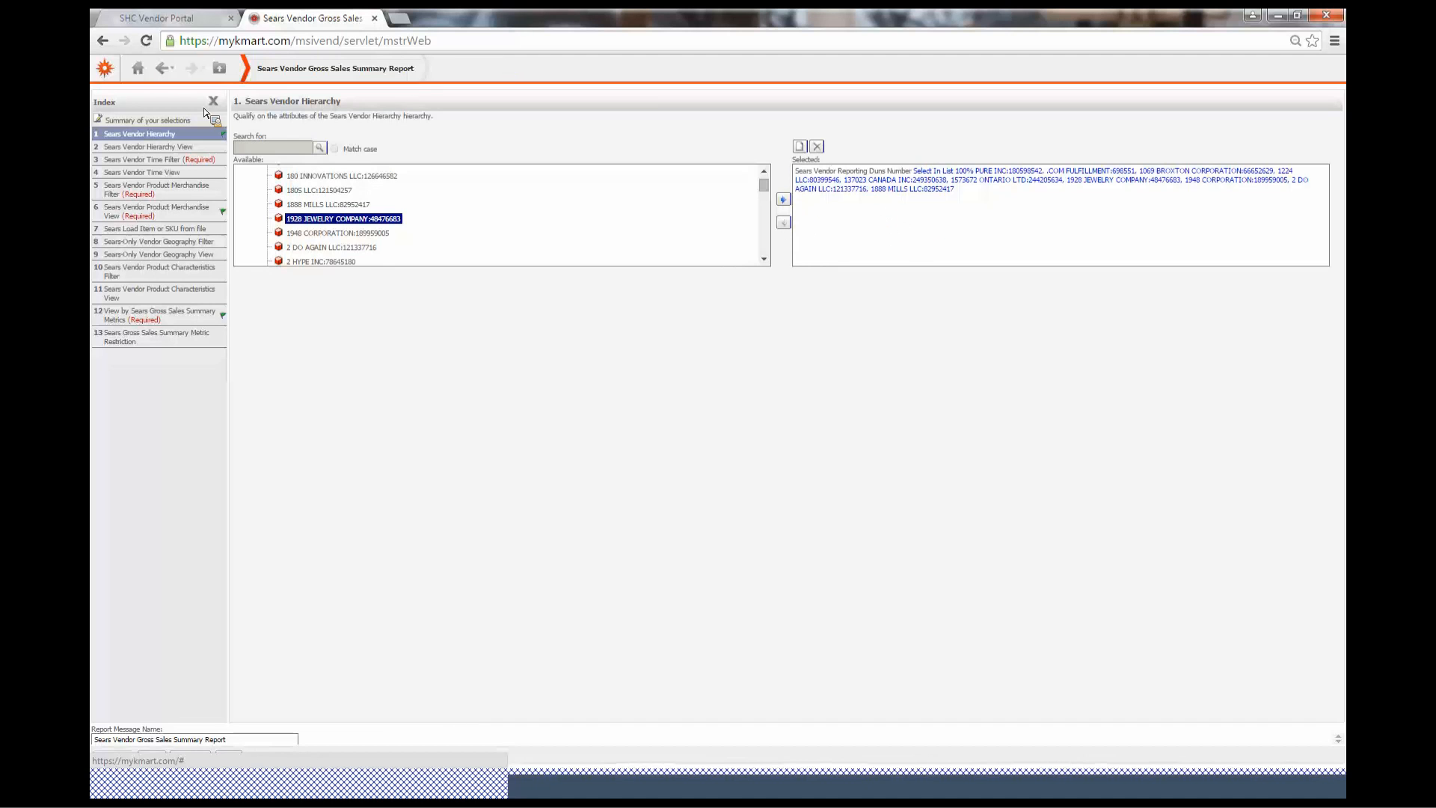
# Open the Sears Vendor Hierarchy View prompt and return to review the vendor hierarchy selection
pyautogui.click(149, 147)
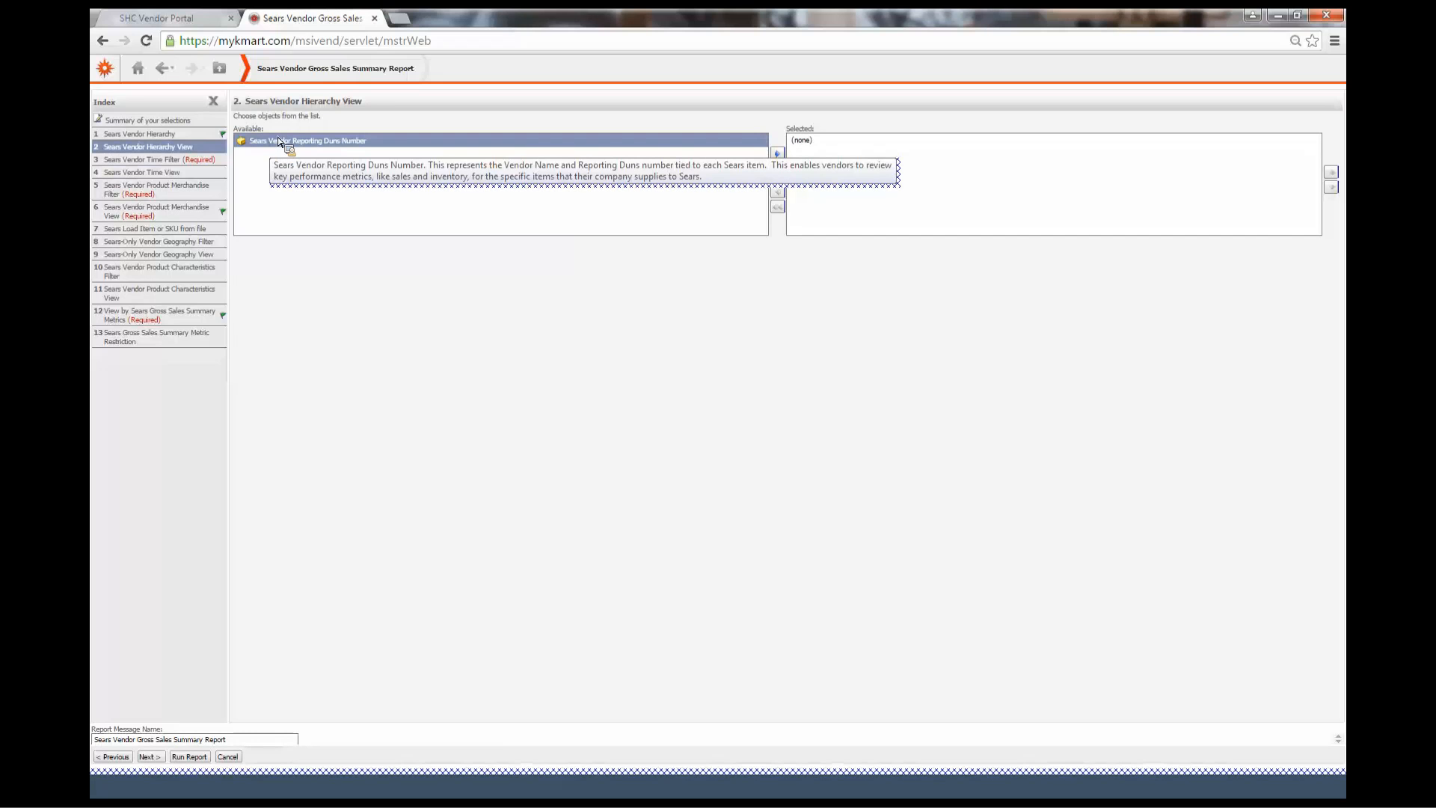
pyautogui.click(282, 142)
pyautogui.click(147, 136)
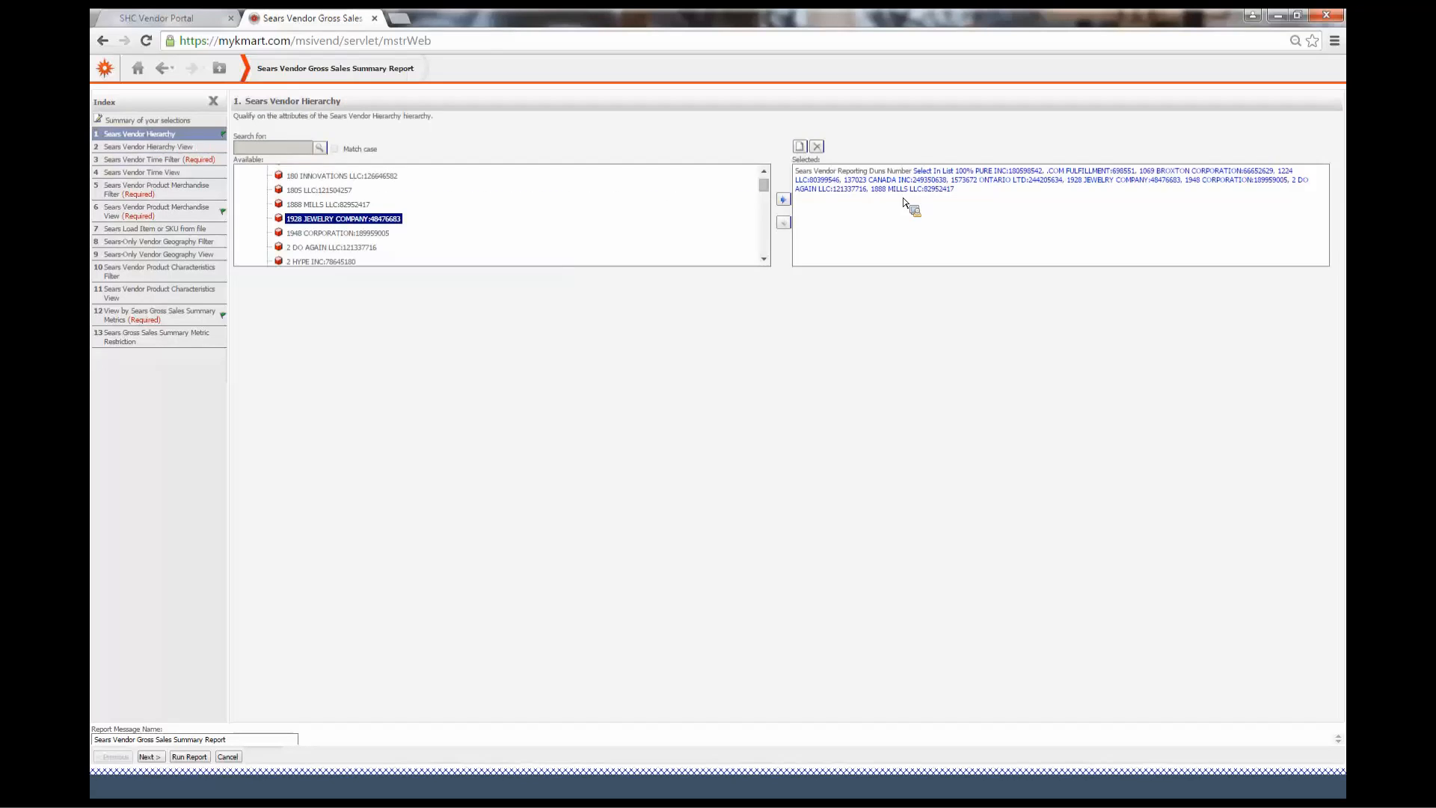
pyautogui.click(1000, 172)
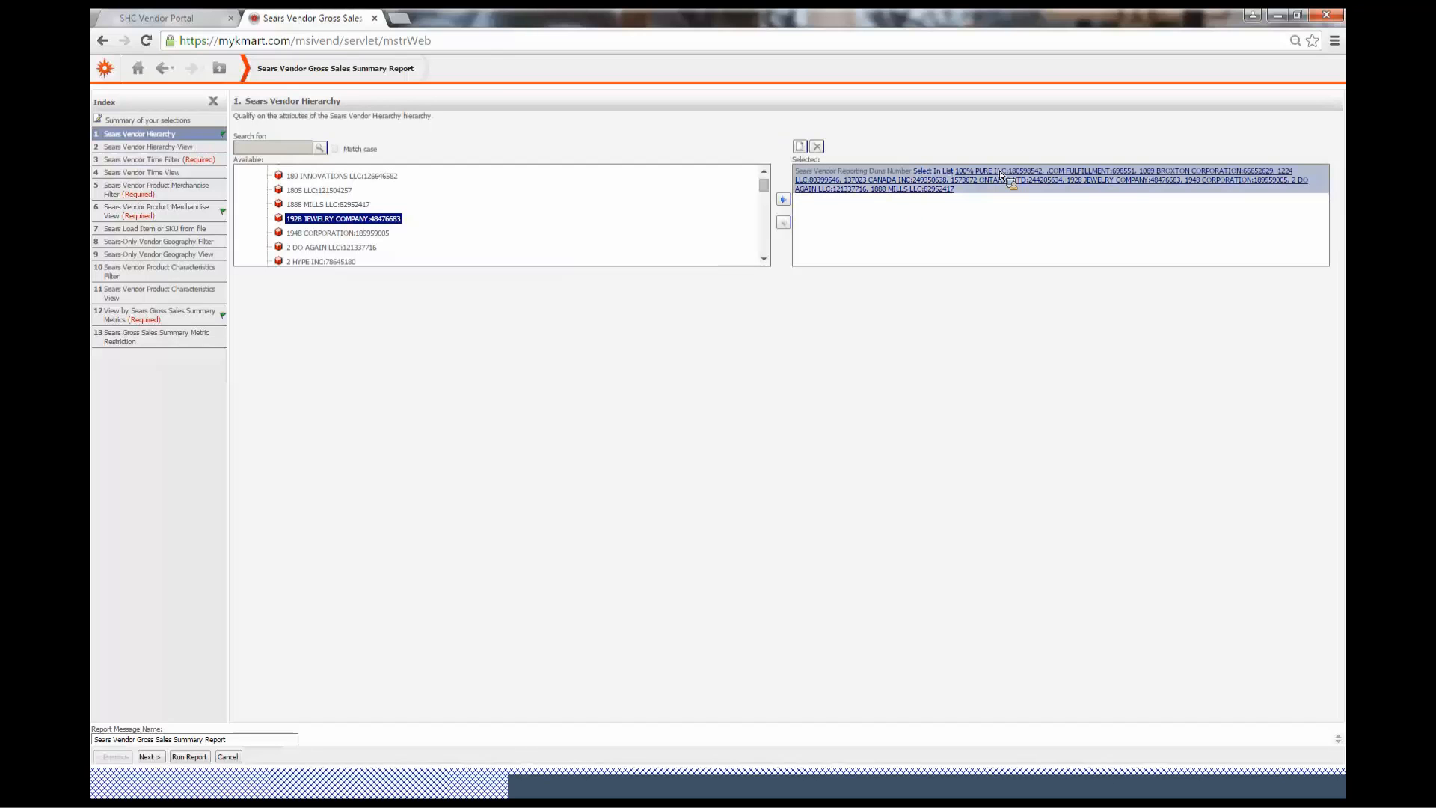
pyautogui.click(196, 146)
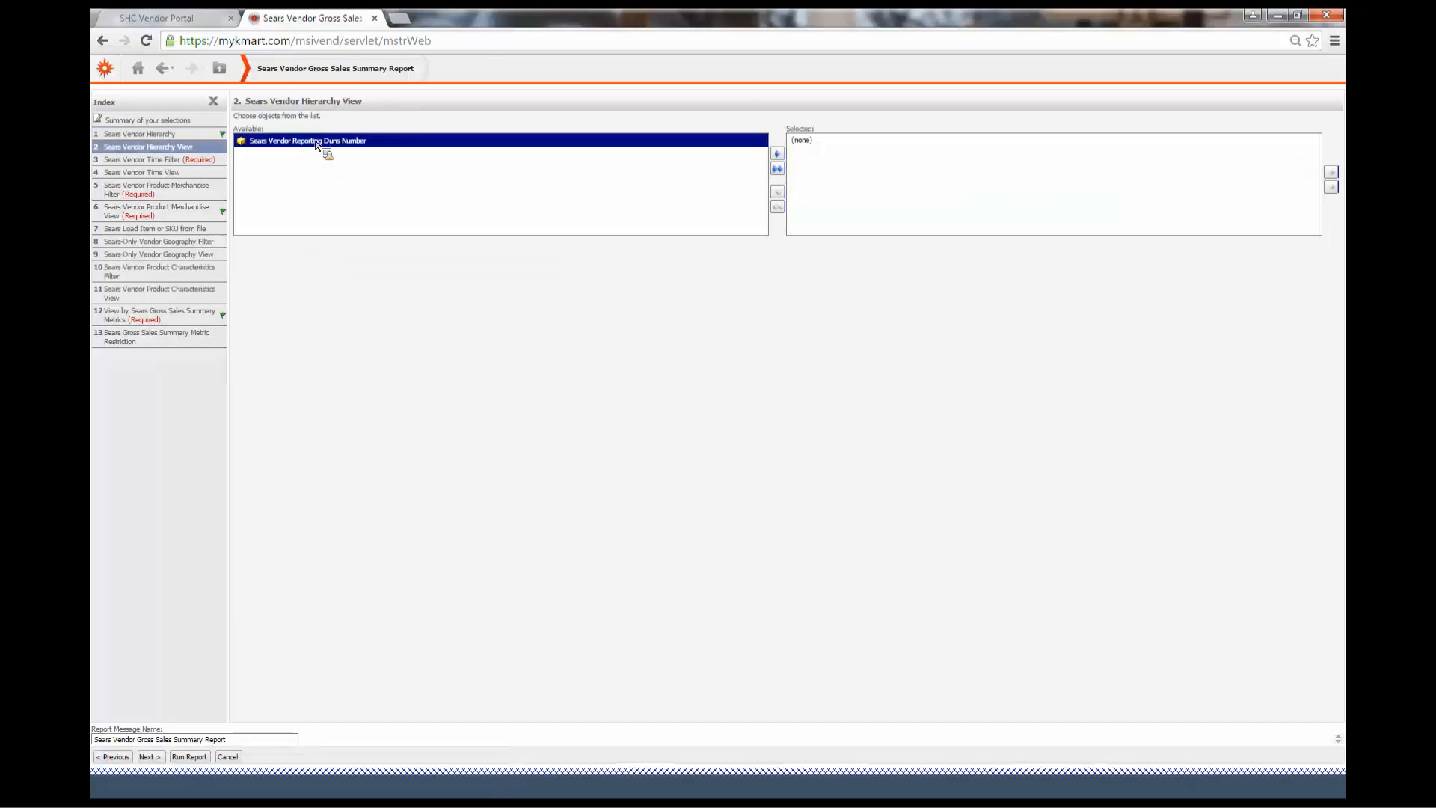
pyautogui.click(777, 154)
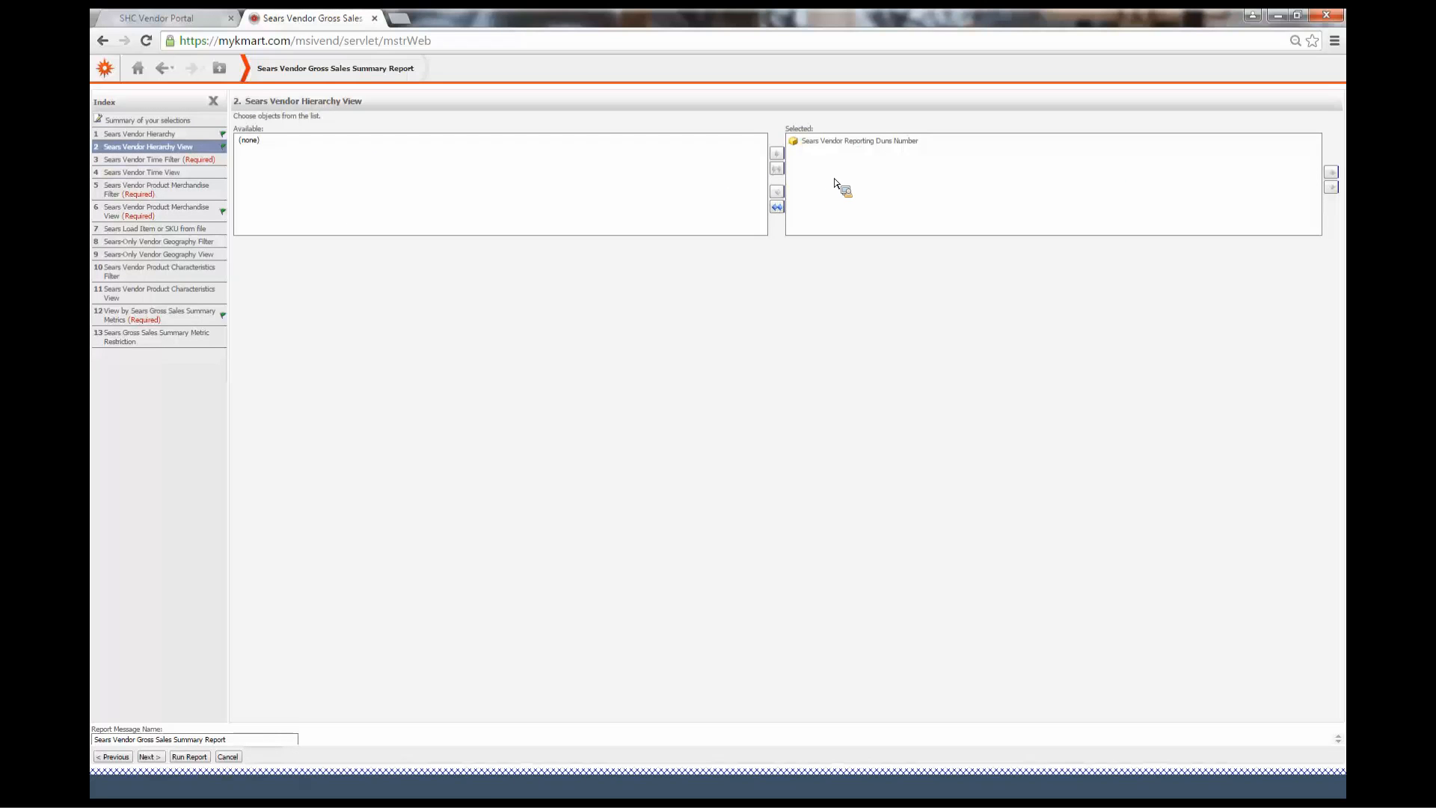
pyautogui.click(782, 211)
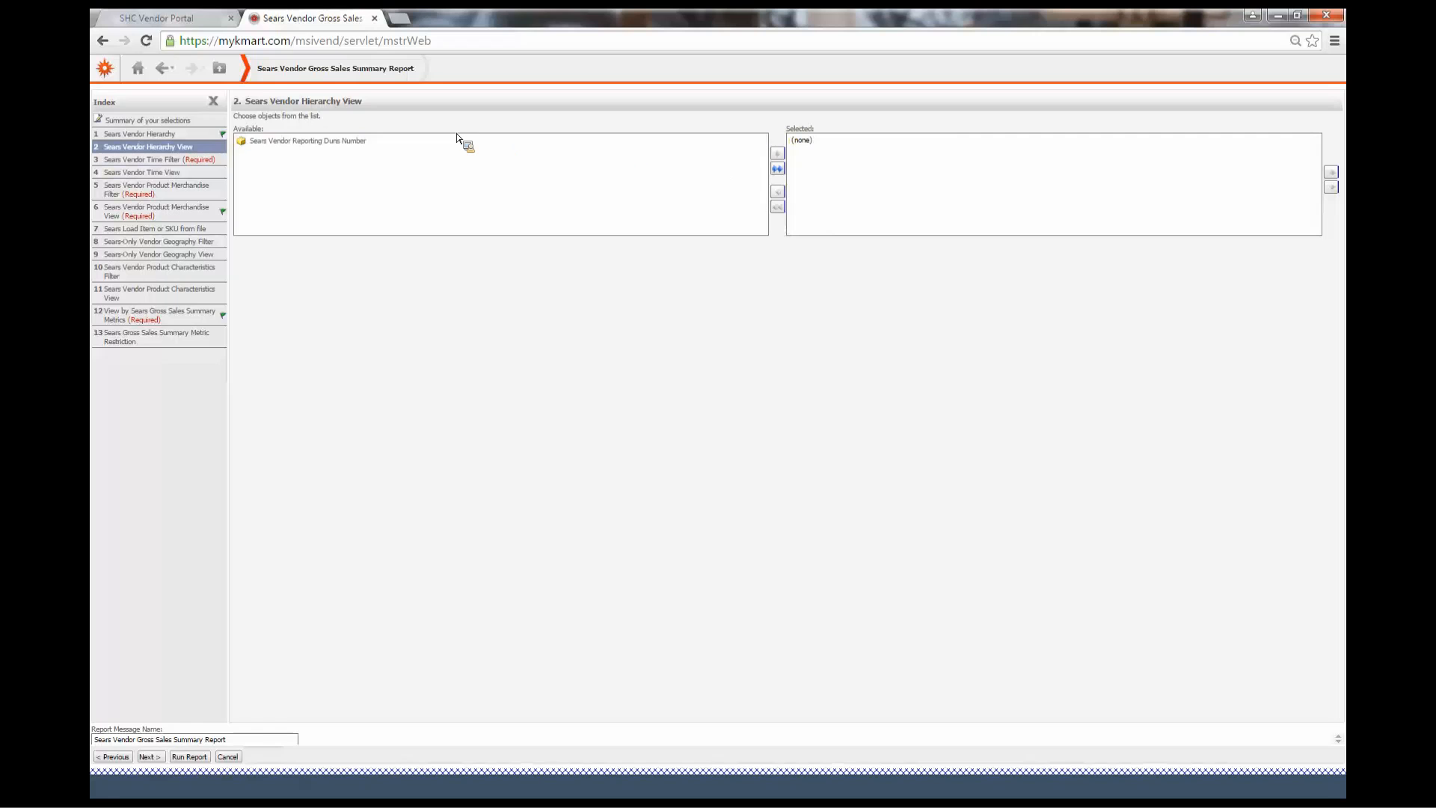
# Set the Sears Vendor Time Filter to Custom Time Weekly, Last Closed 13 Weeks
pyautogui.click(181, 160)
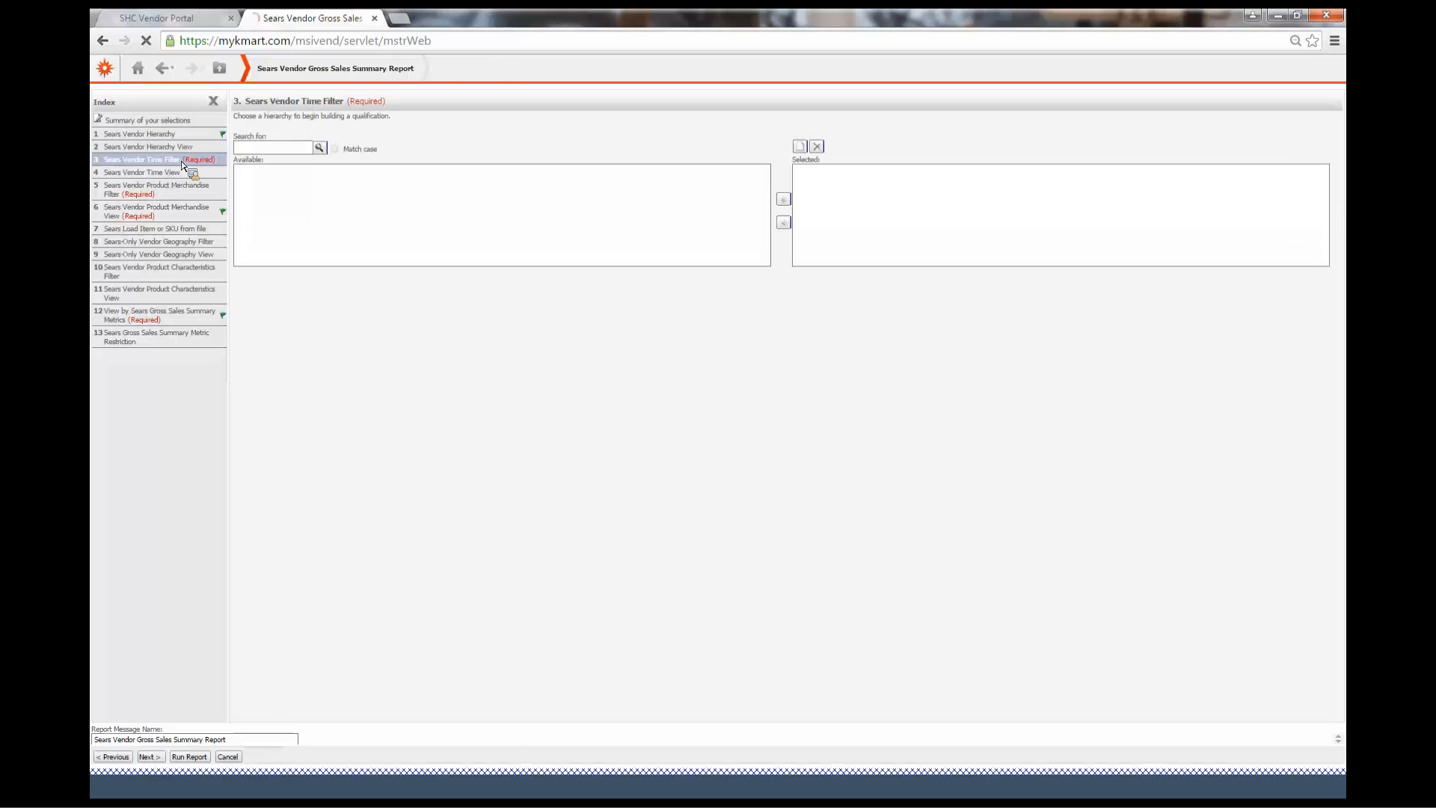
pyautogui.moveTo(454, 248); pyautogui.dragTo(478, 255)
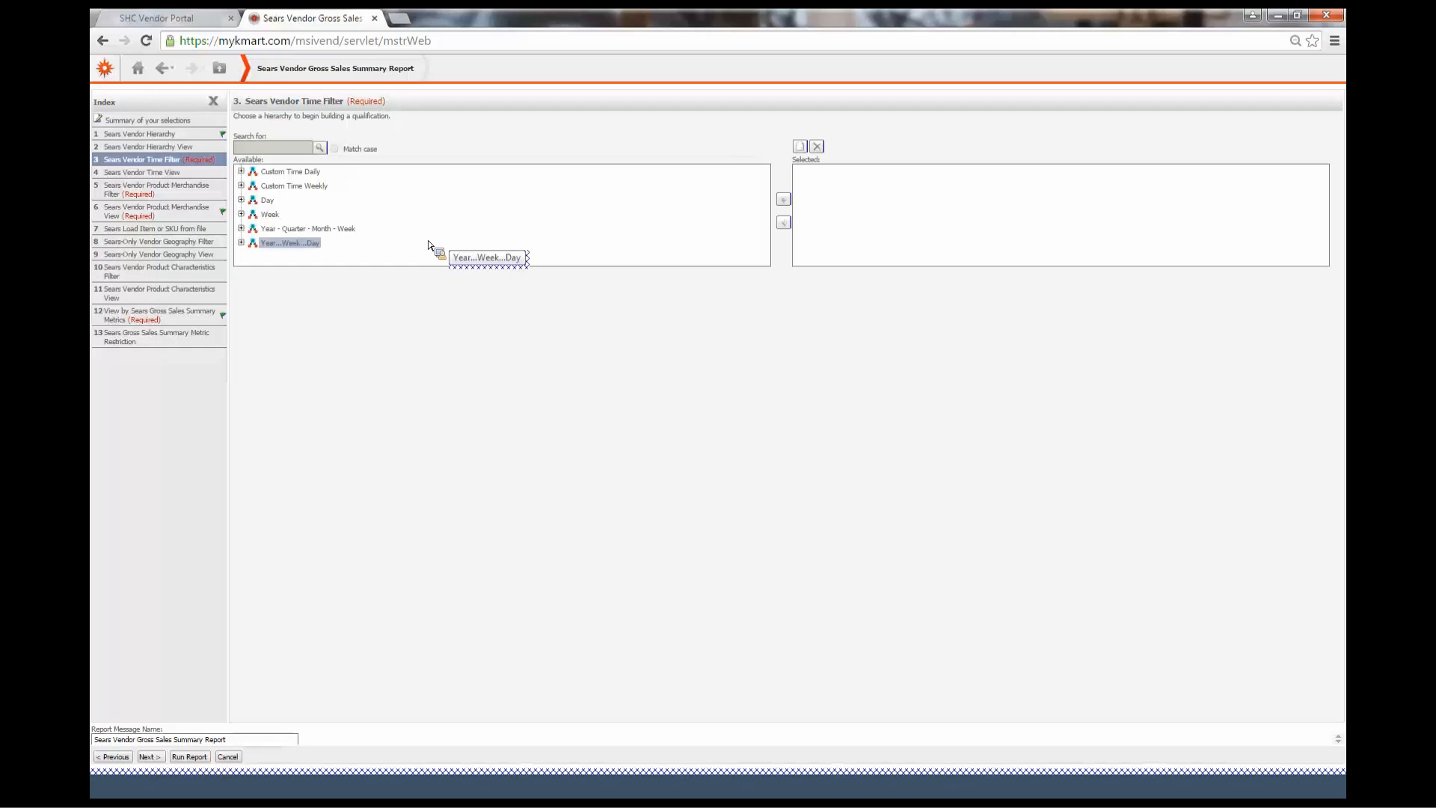
pyautogui.moveTo(428, 245); pyautogui.dragTo(437, 246)
pyautogui.moveTo(424, 237); pyautogui.dragTo(418, 232)
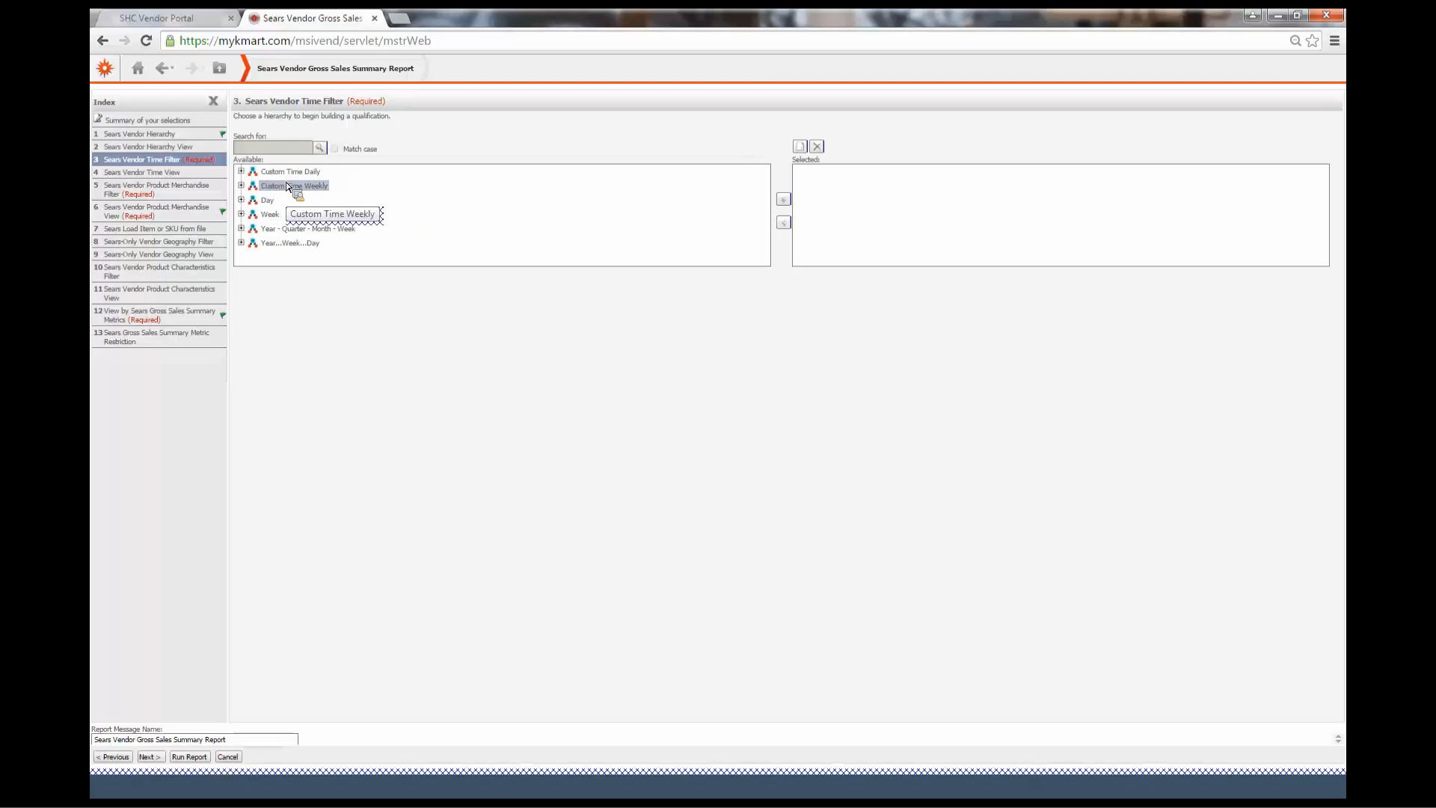
pyautogui.click(242, 186)
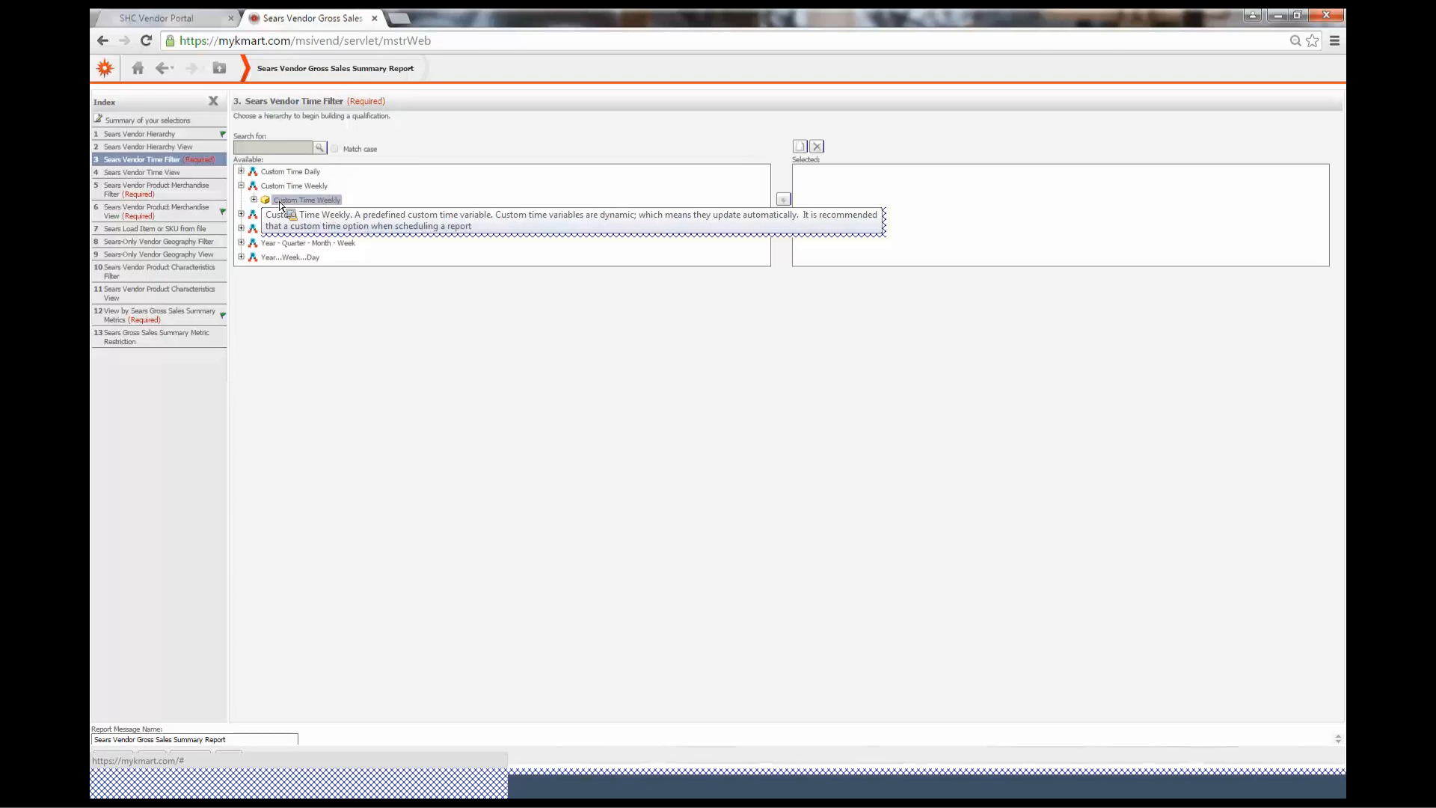
pyautogui.click(254, 199)
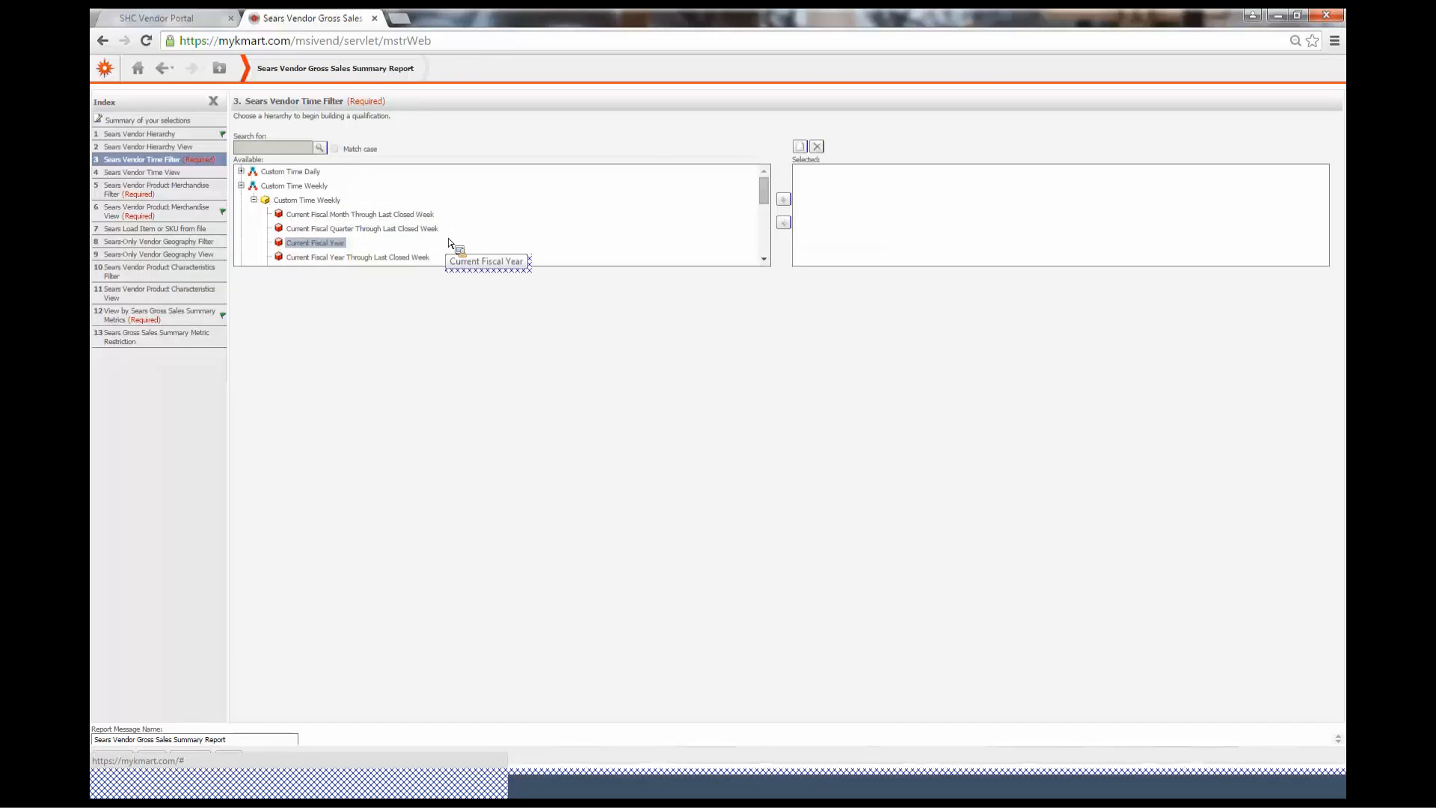
pyautogui.scroll(1, 445, 231)
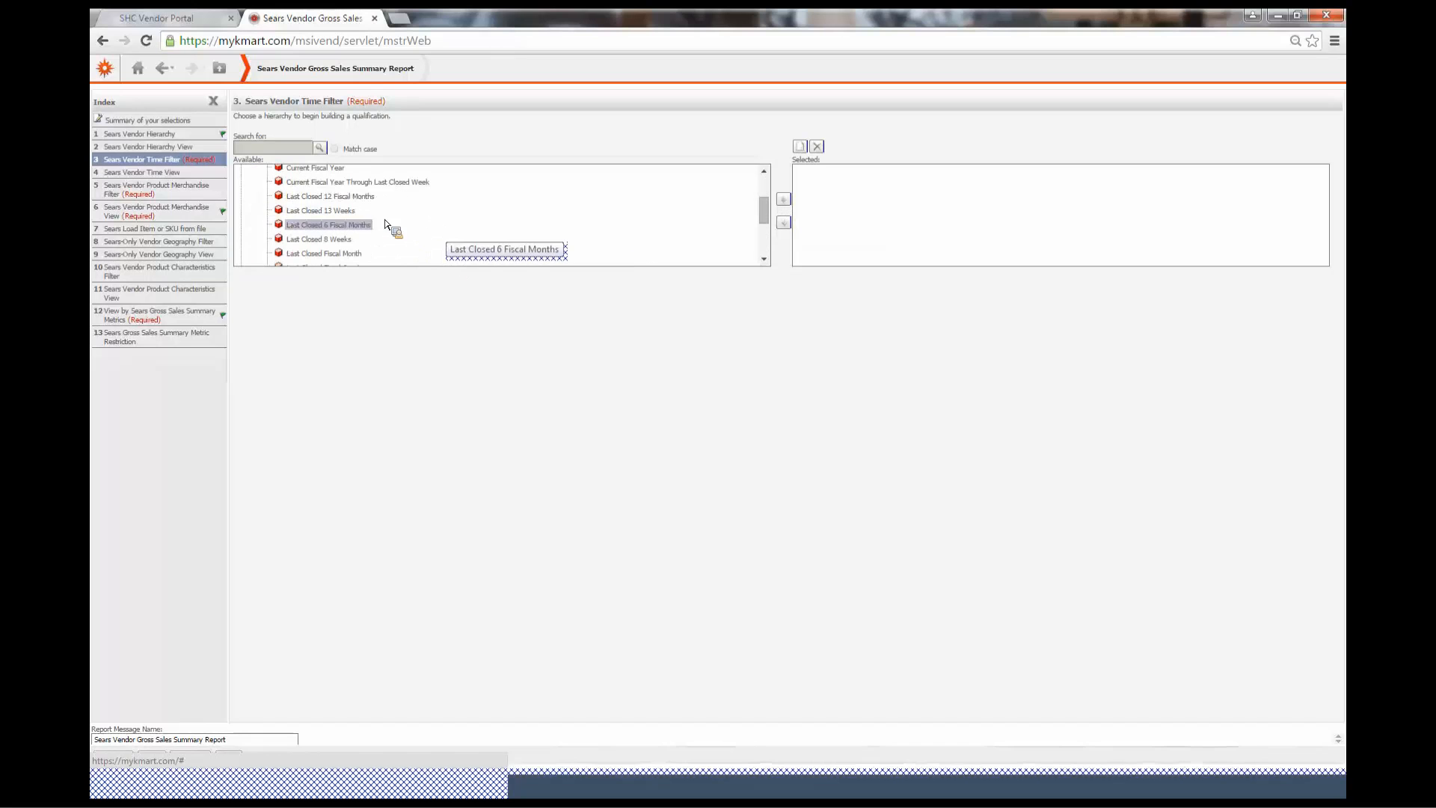
pyautogui.click(338, 213)
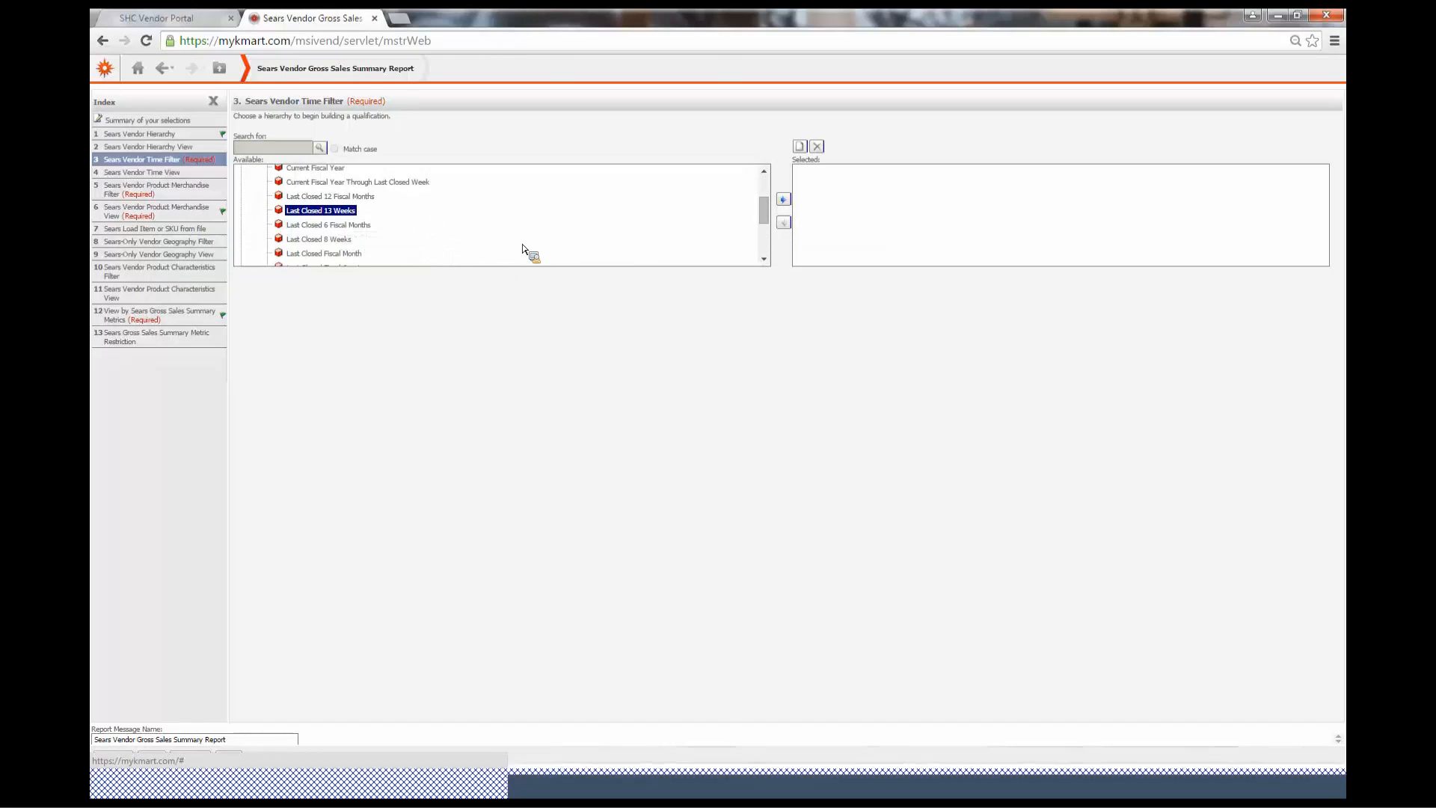
pyautogui.moveTo(526, 249); pyautogui.dragTo(522, 247)
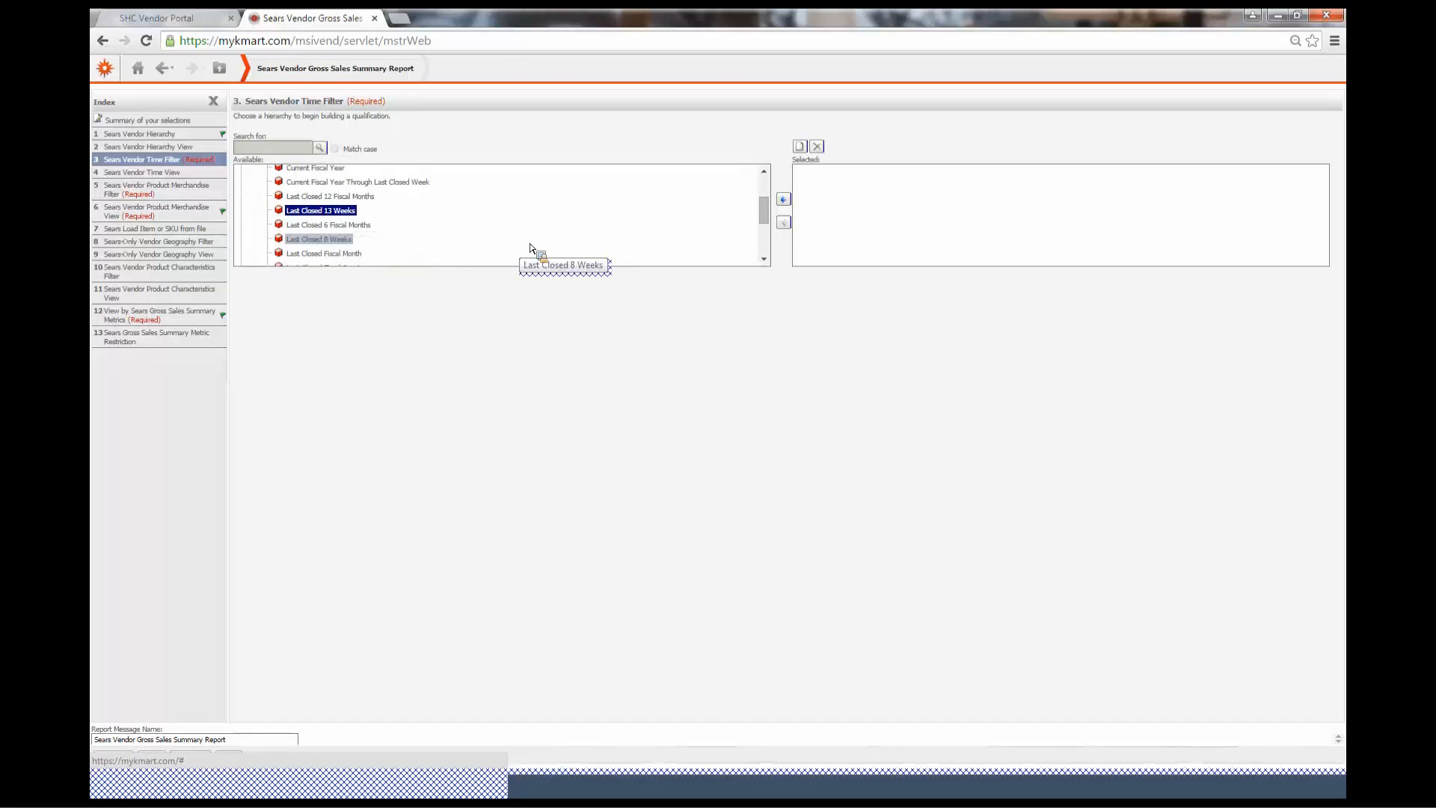
pyautogui.click(782, 198)
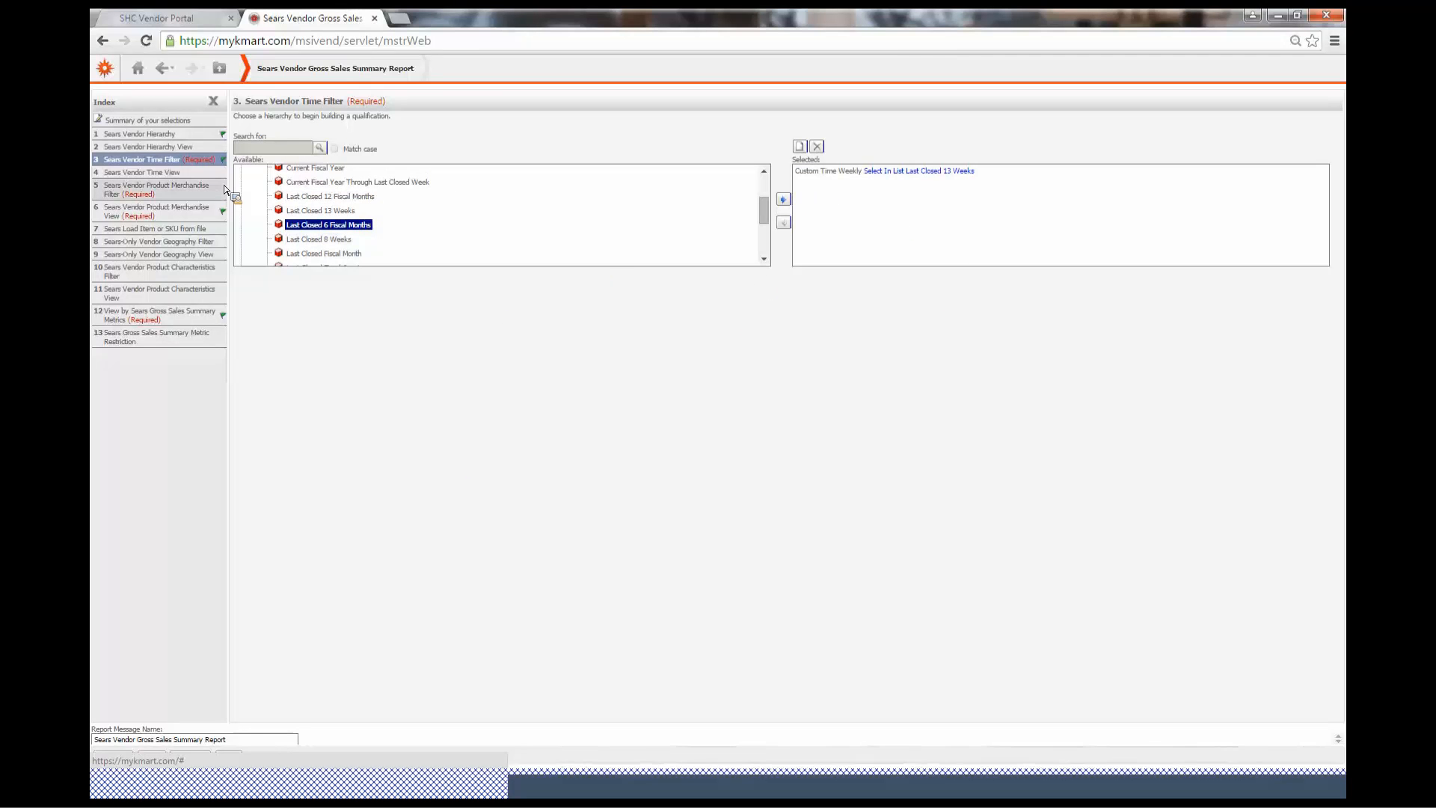
# Add Week to the Sears Vendor Time View selection
pyautogui.click(172, 174)
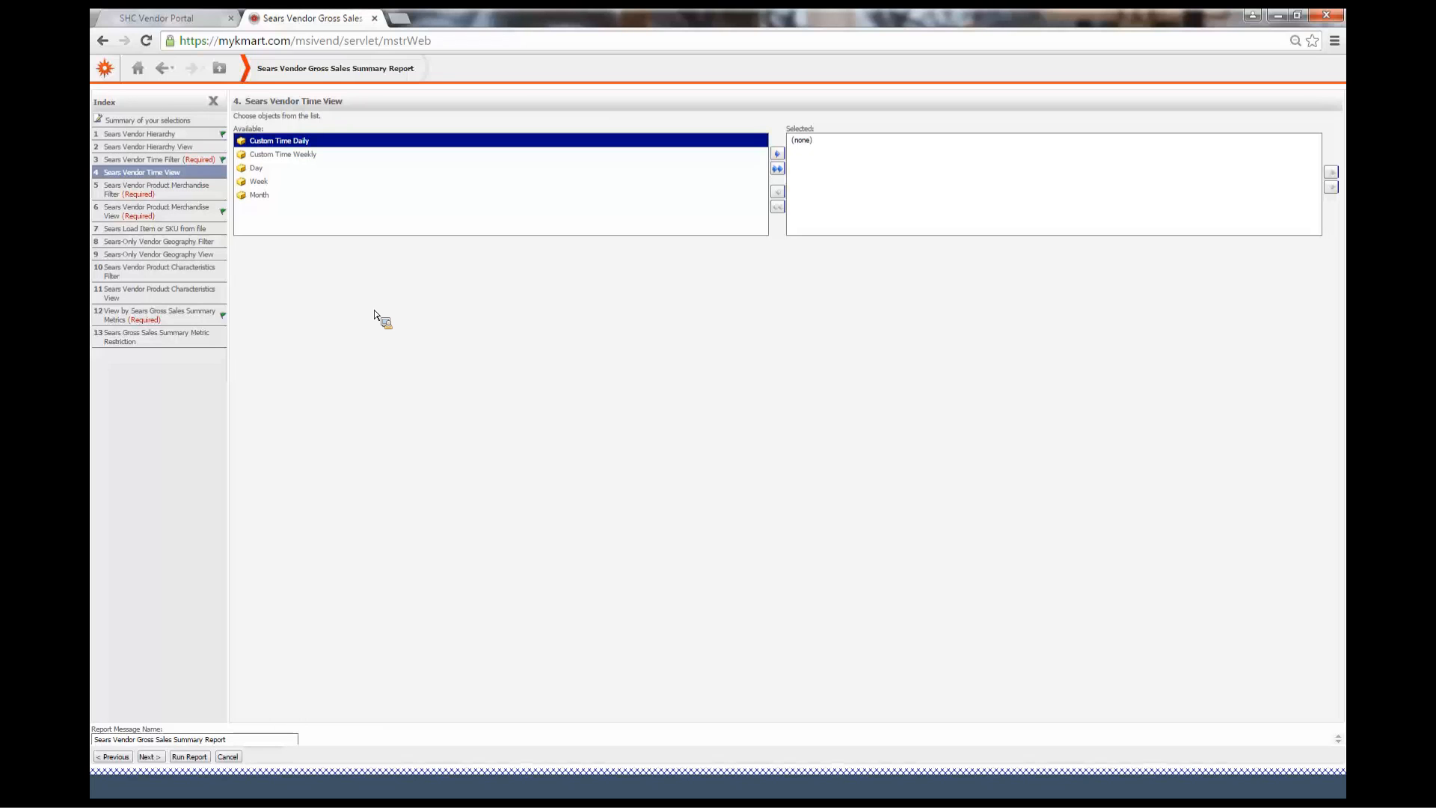
pyautogui.click(337, 183)
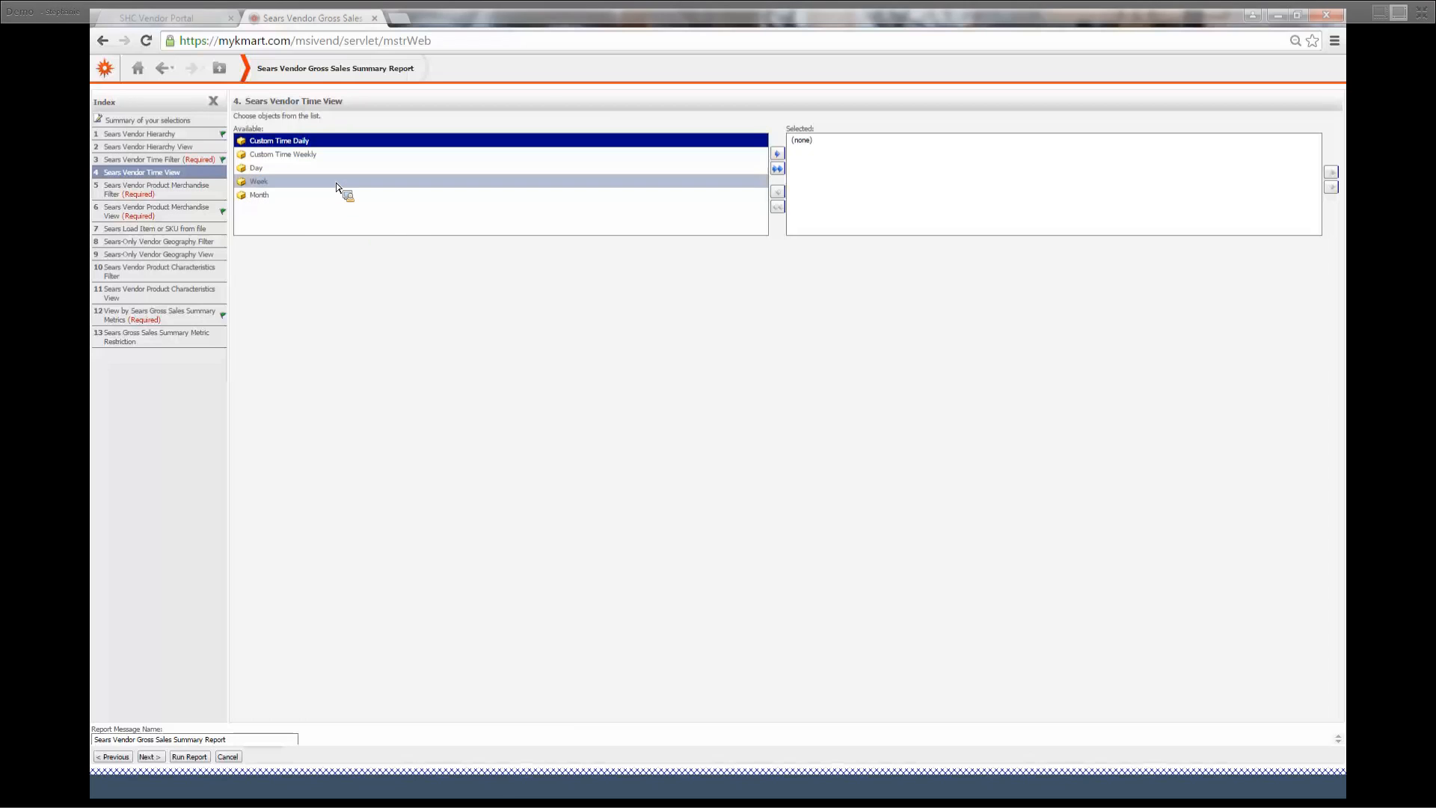
pyautogui.click(777, 154)
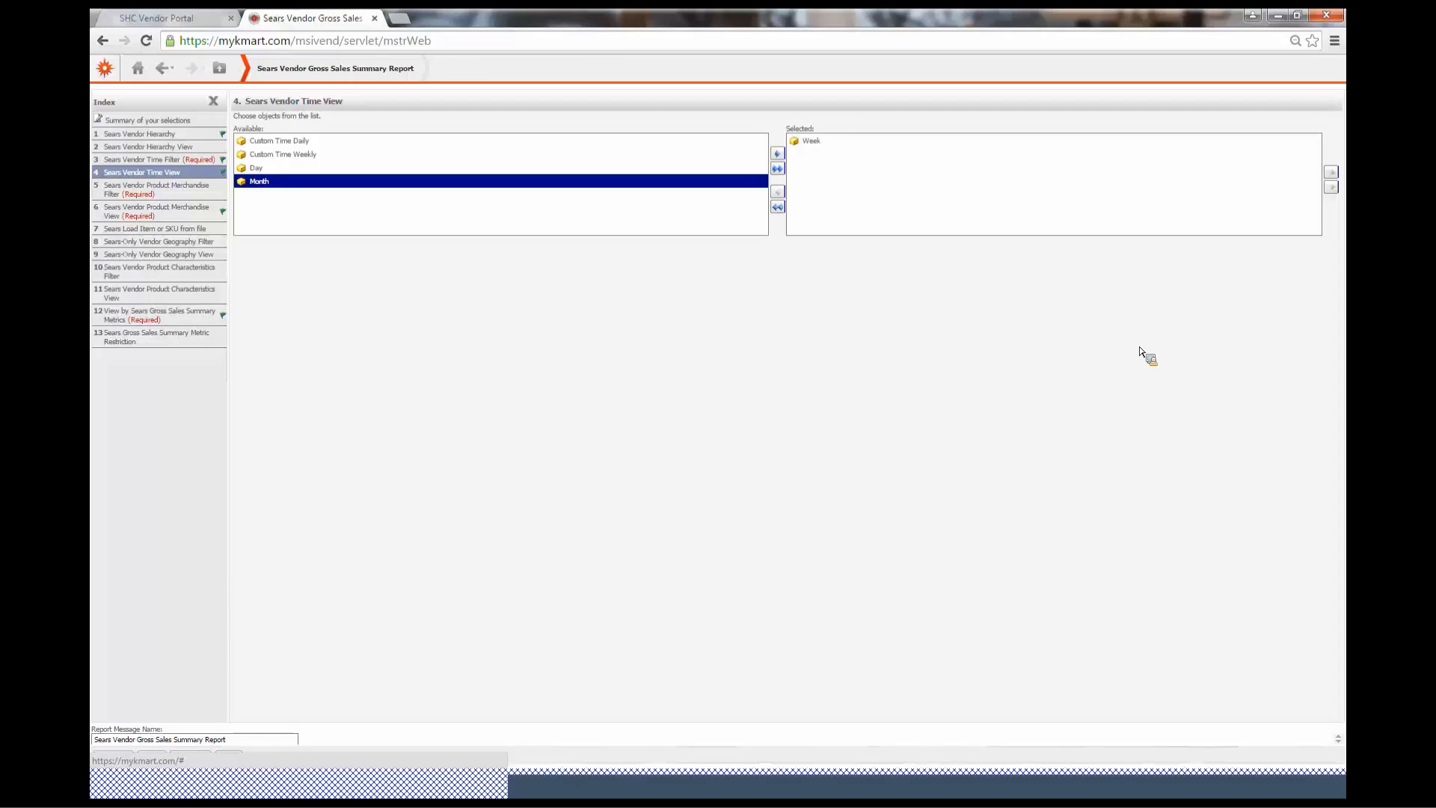
# Set the Sears Vendor Product Merchandise Filter to Sears Merchant 20000:SEARS MERCHANT
pyautogui.click(196, 193)
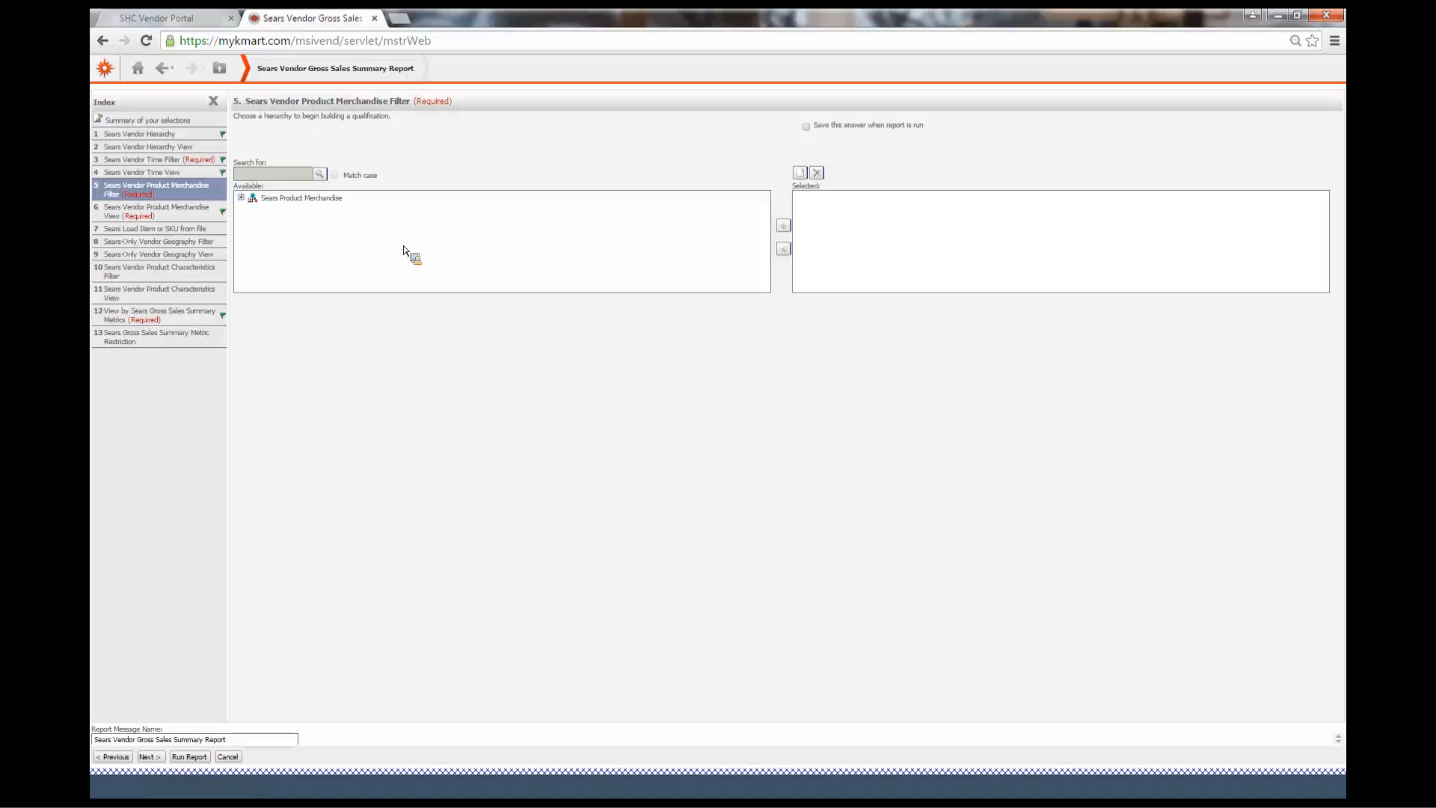
pyautogui.click(242, 199)
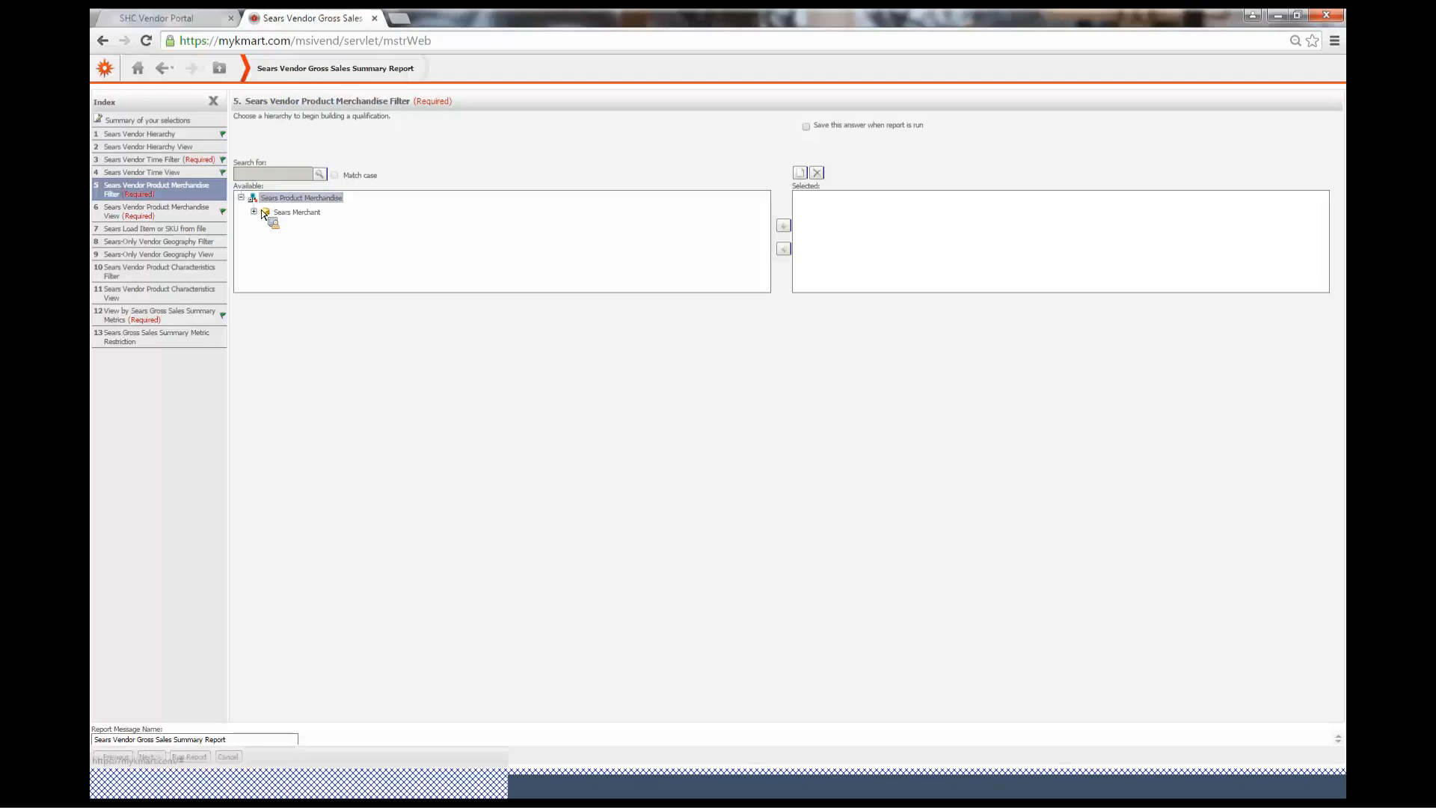
pyautogui.click(259, 214)
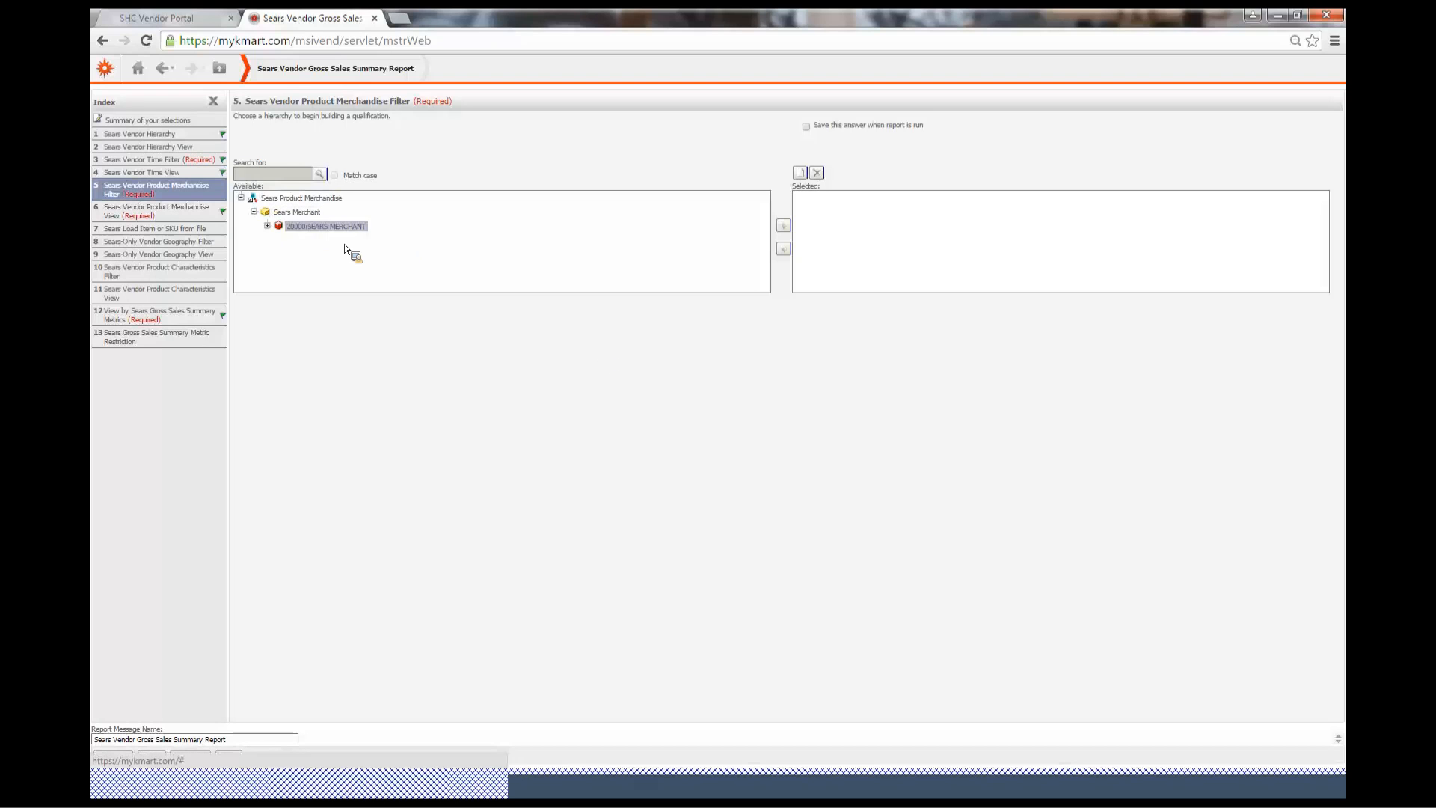
pyautogui.click(261, 228)
pyautogui.moveTo(262, 231); pyautogui.dragTo(876, 207)
pyautogui.click(784, 227)
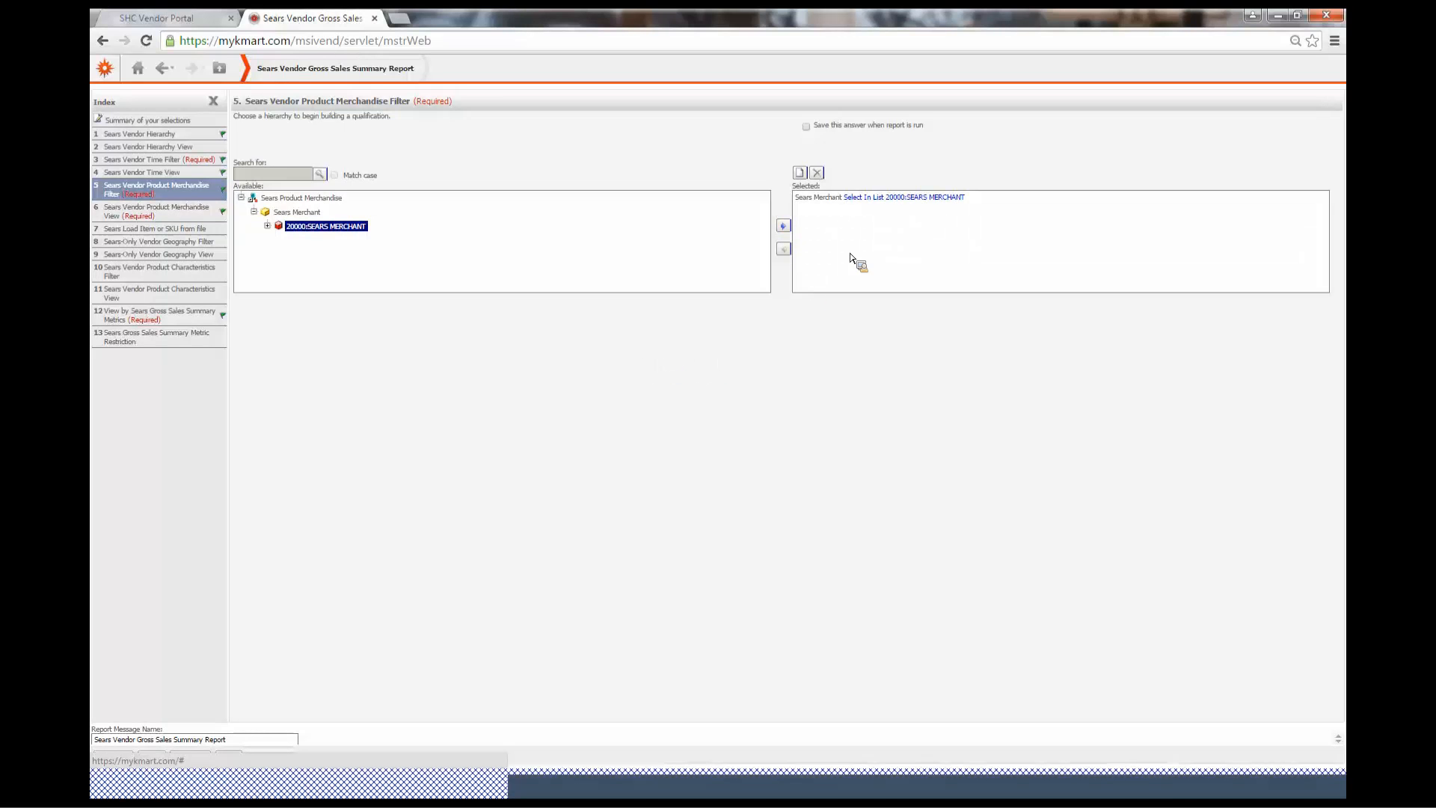
# Replace the Sears Merchant qualification with a list of Sears Division departments from 1:FURNITURE through 77:GIRL'S APPAREL
pyautogui.click(837, 197)
pyautogui.click(784, 249)
pyautogui.moveTo(372, 227); pyautogui.dragTo(402, 280)
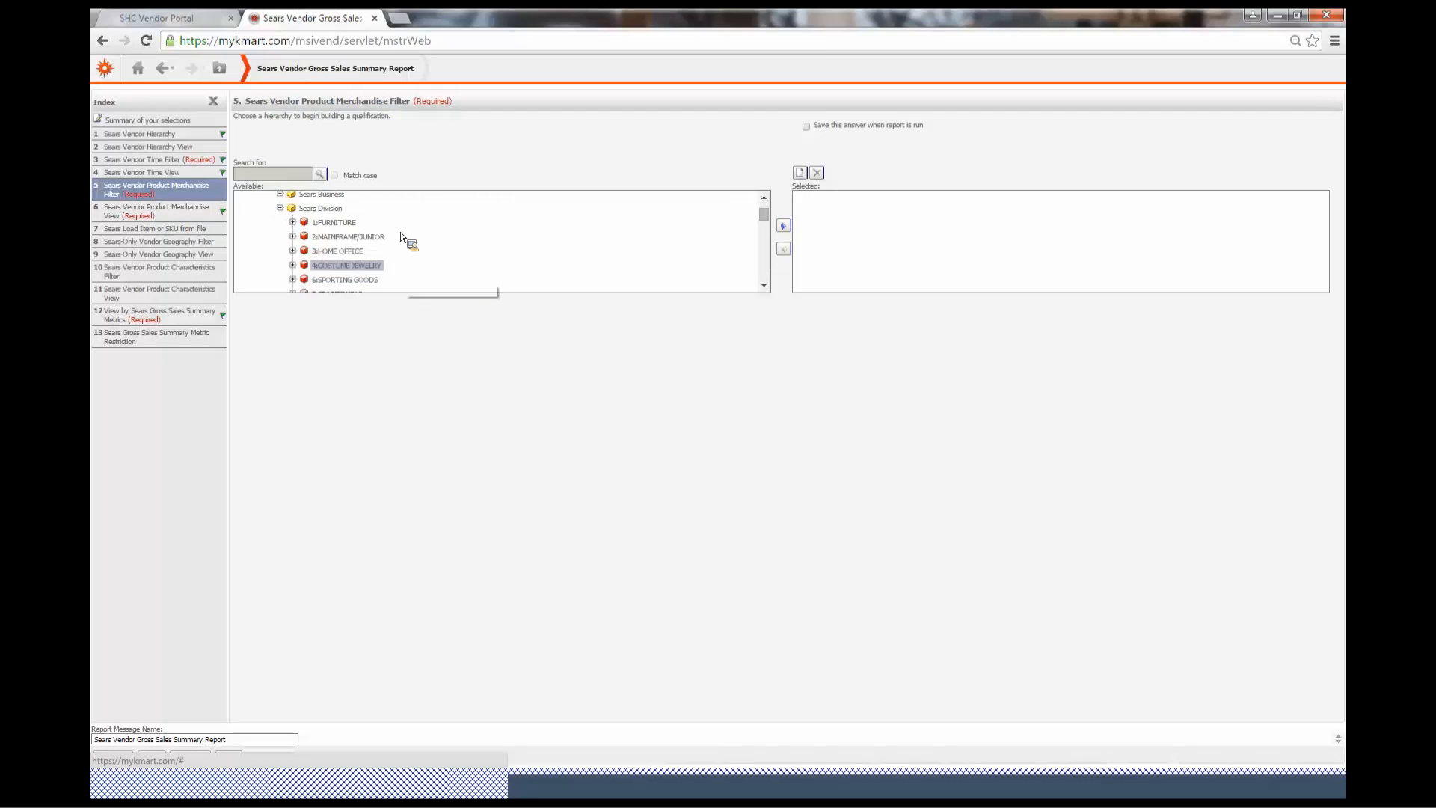
pyautogui.click(354, 223)
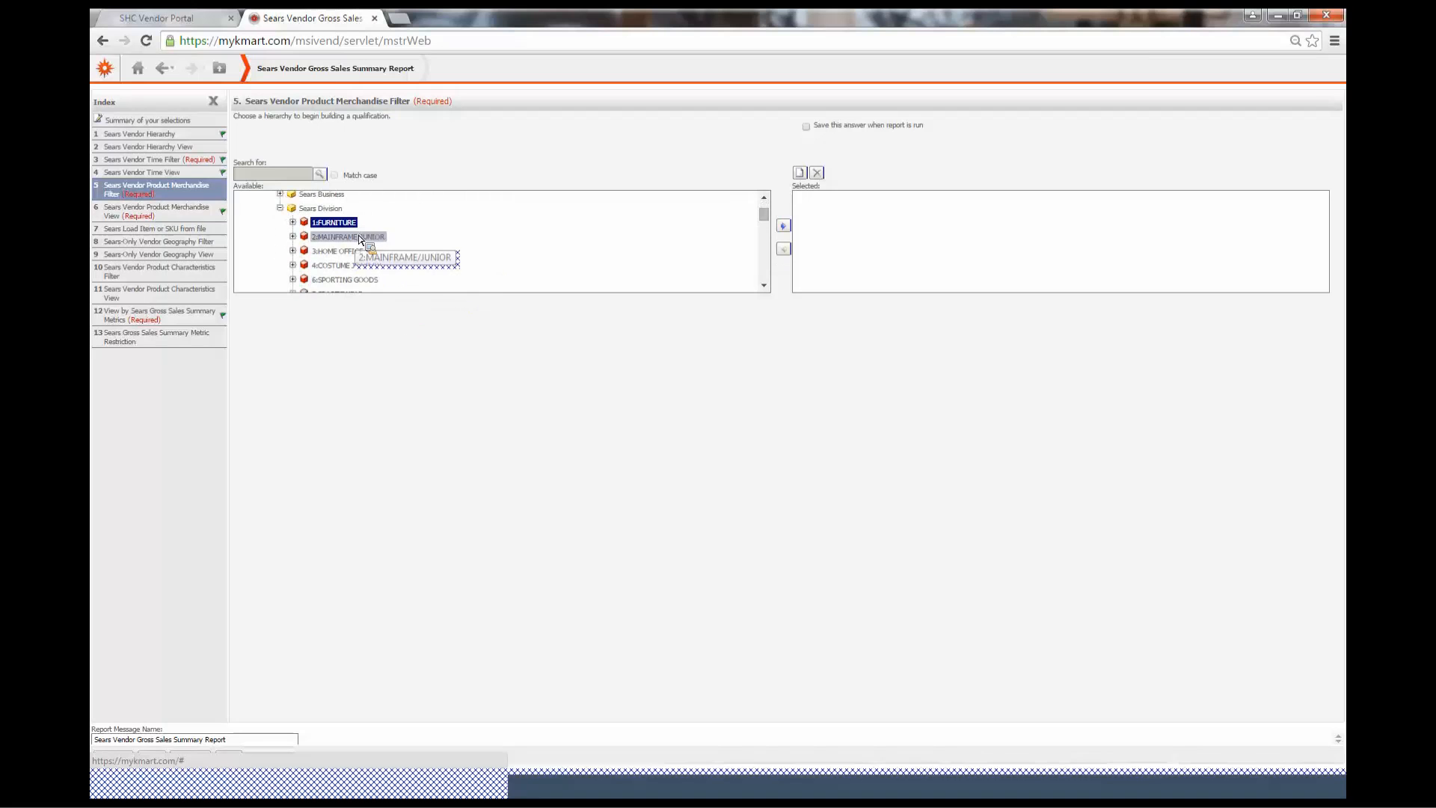
pyautogui.keyDown('ctrl'); pyautogui.click(344, 238); pyautogui.keyUp('ctrl')
pyautogui.keyDown('ctrl'); pyautogui.click(341, 252); pyautogui.keyUp('ctrl')
pyautogui.keyDown('shift'); pyautogui.click(343, 282); pyautogui.keyUp('shift')
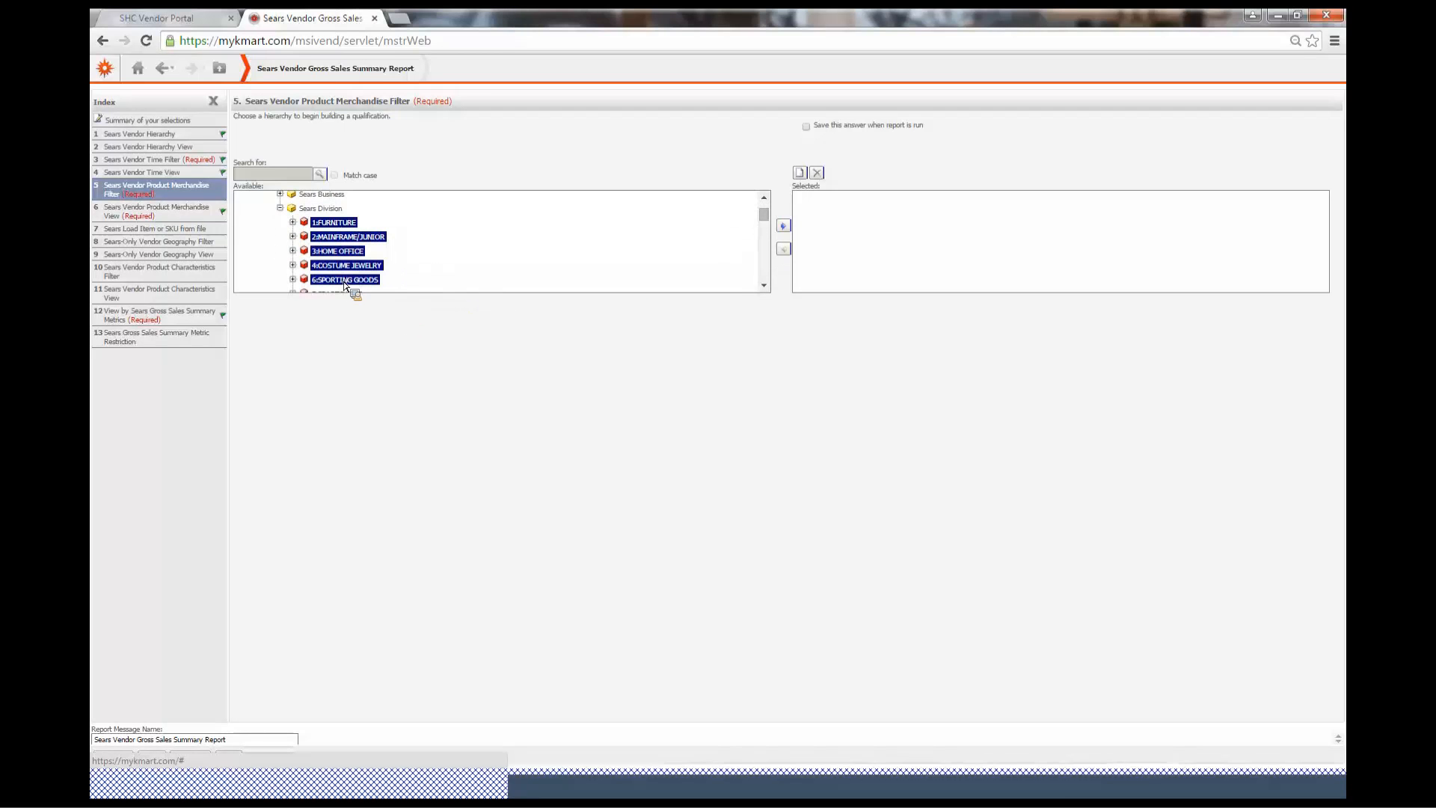
pyautogui.click(765, 286)
pyautogui.click(765, 286)
pyautogui.keyDown('ctrl'); pyautogui.click(361, 235); pyautogui.keyUp('ctrl')
pyautogui.keyDown('ctrl'); pyautogui.click(364, 284); pyautogui.keyUp('ctrl')
pyautogui.click(766, 287)
pyautogui.keyDown('shift'); pyautogui.click(430, 262); pyautogui.keyUp('shift')
pyautogui.scroll(-4, 453, 260)
pyautogui.keyDown('shift'); pyautogui.click(366, 282); pyautogui.keyUp('shift')
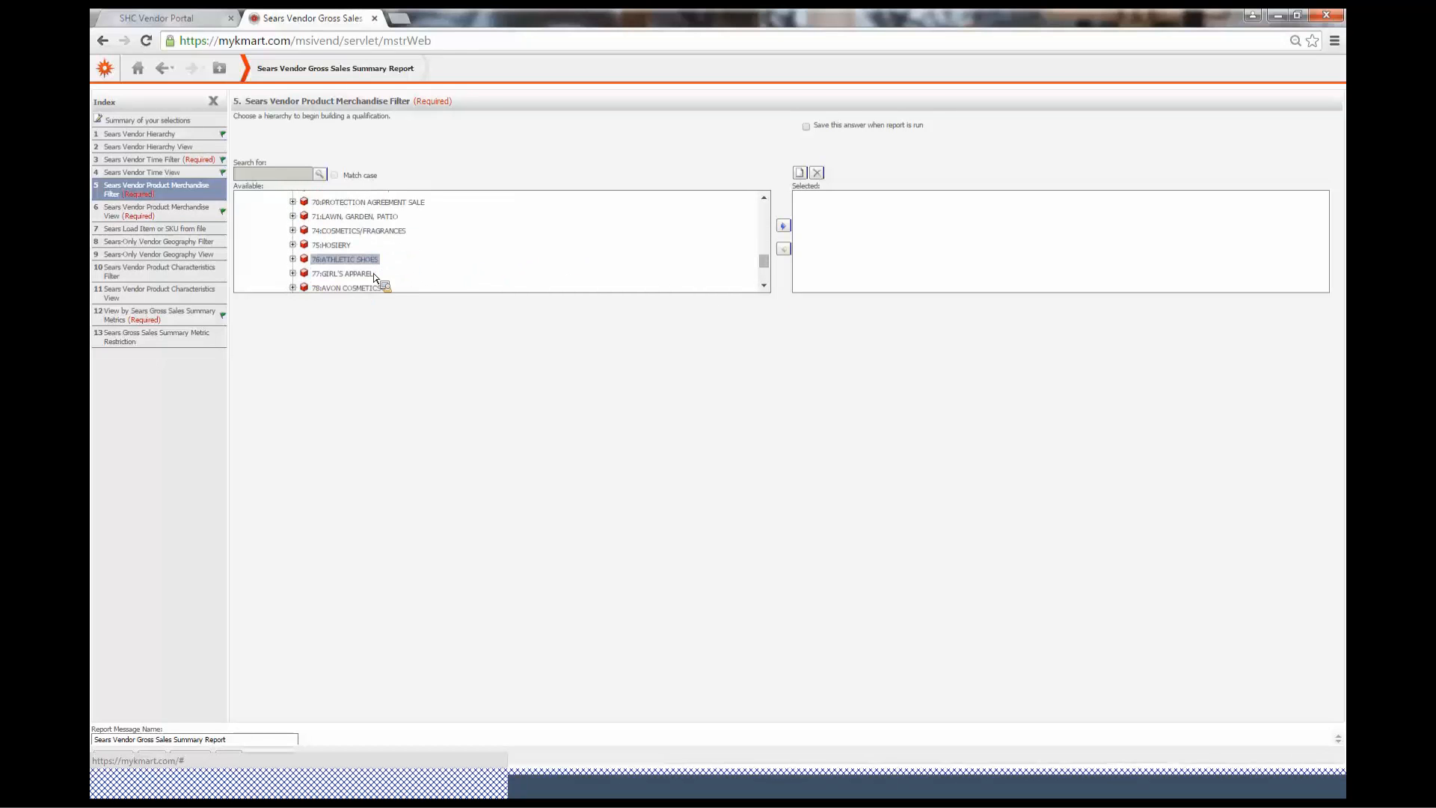
pyautogui.scroll(3, 332, 274)
pyautogui.scroll(-4, 329, 268)
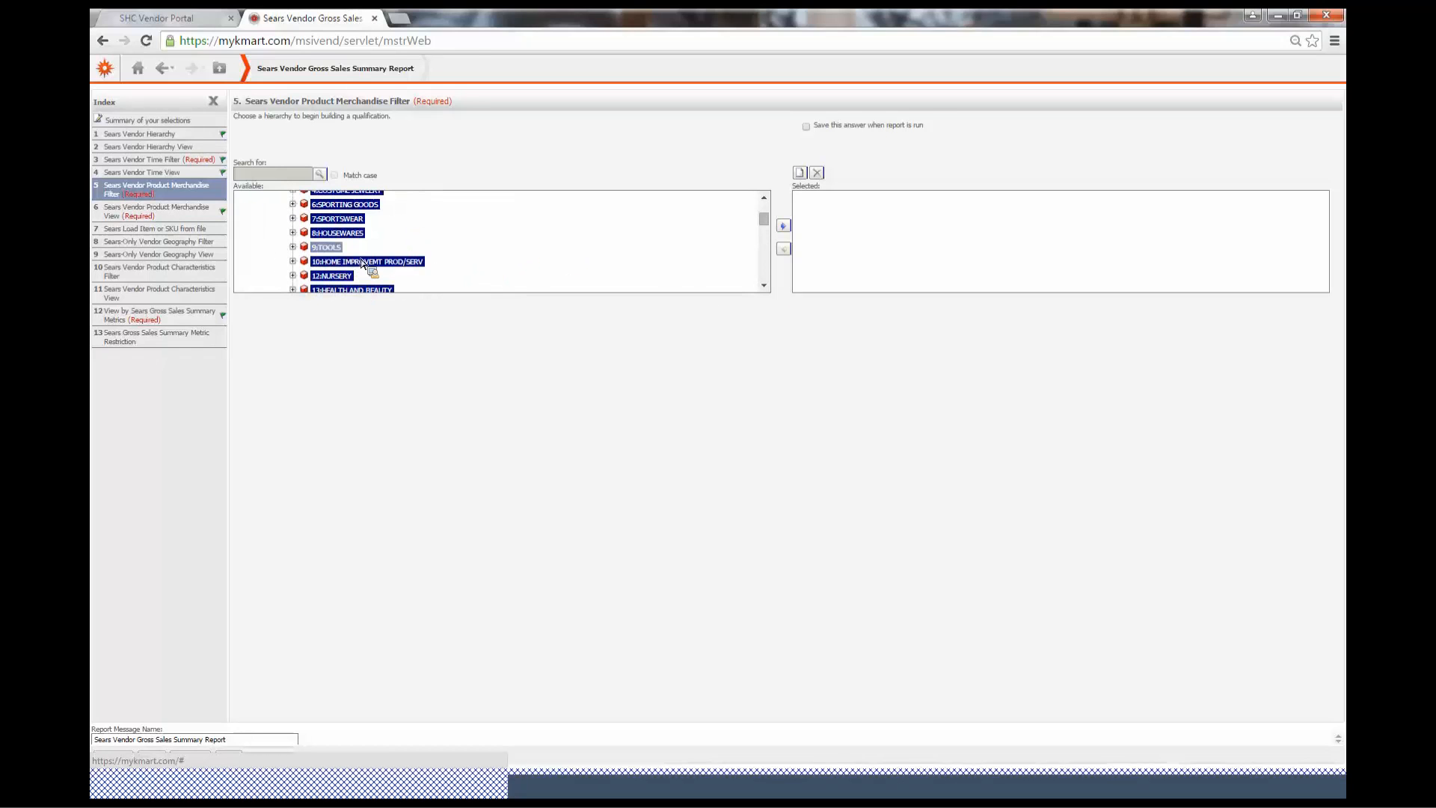
pyautogui.scroll(3, 317, 264)
pyautogui.scroll(-3, 346, 250)
pyautogui.moveTo(927, 291); pyautogui.dragTo(927, 291)
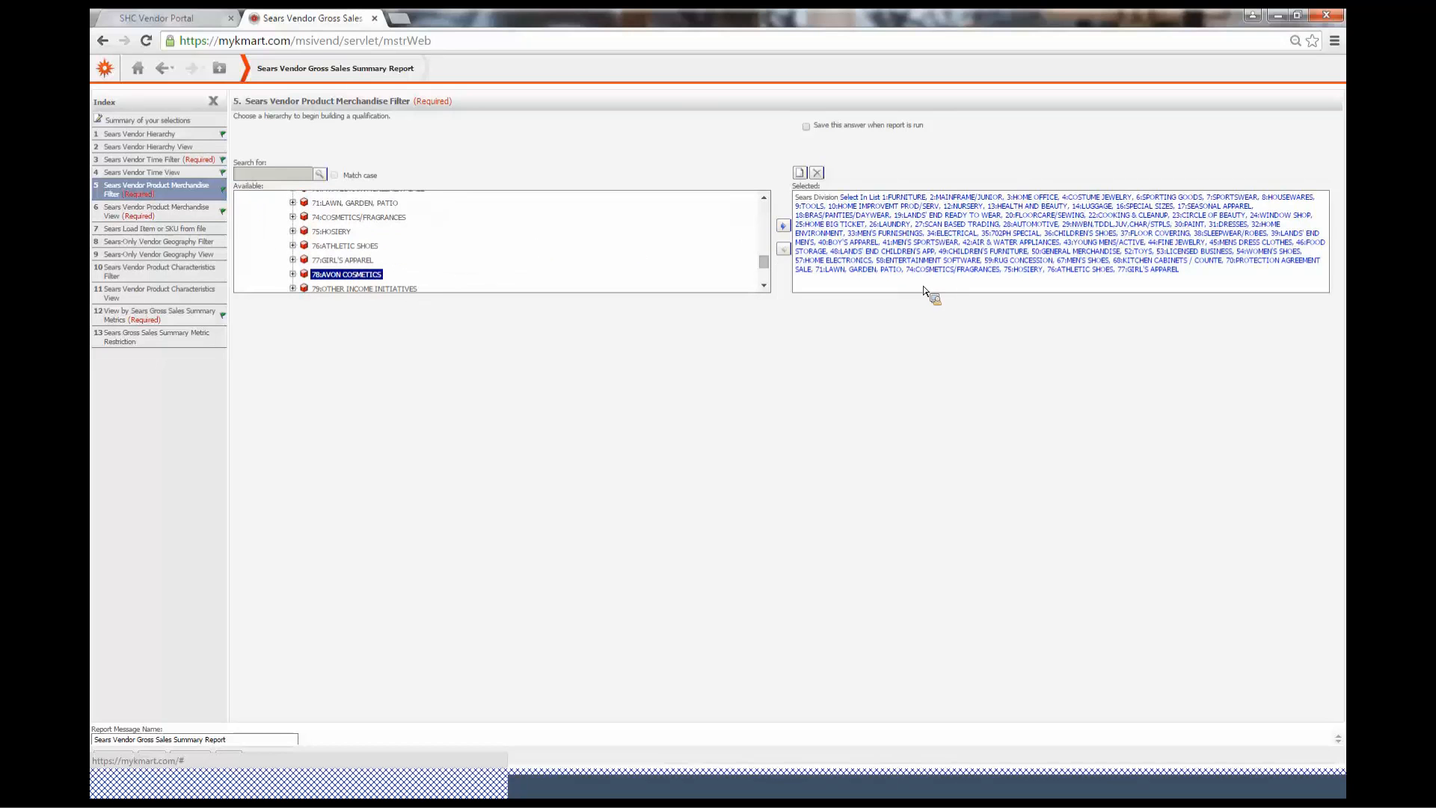
# Remove the Sears Division qualification and add 20000:SEARS MERCHANT back to the Product Merchandise Filter
pyautogui.click(795, 238)
pyautogui.click(783, 248)
pyautogui.scroll(15, 582, 257)
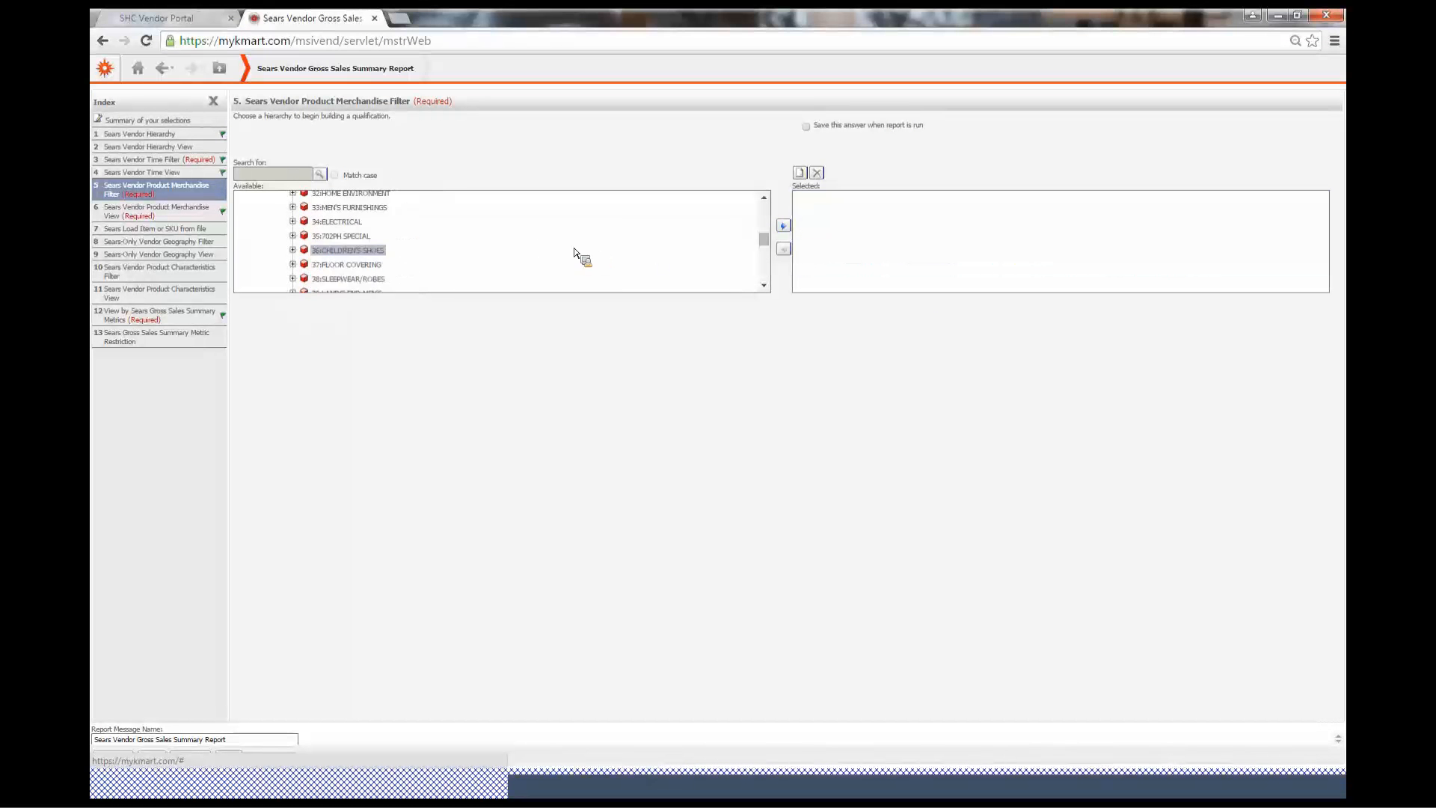
pyautogui.doubleClick(288, 228)
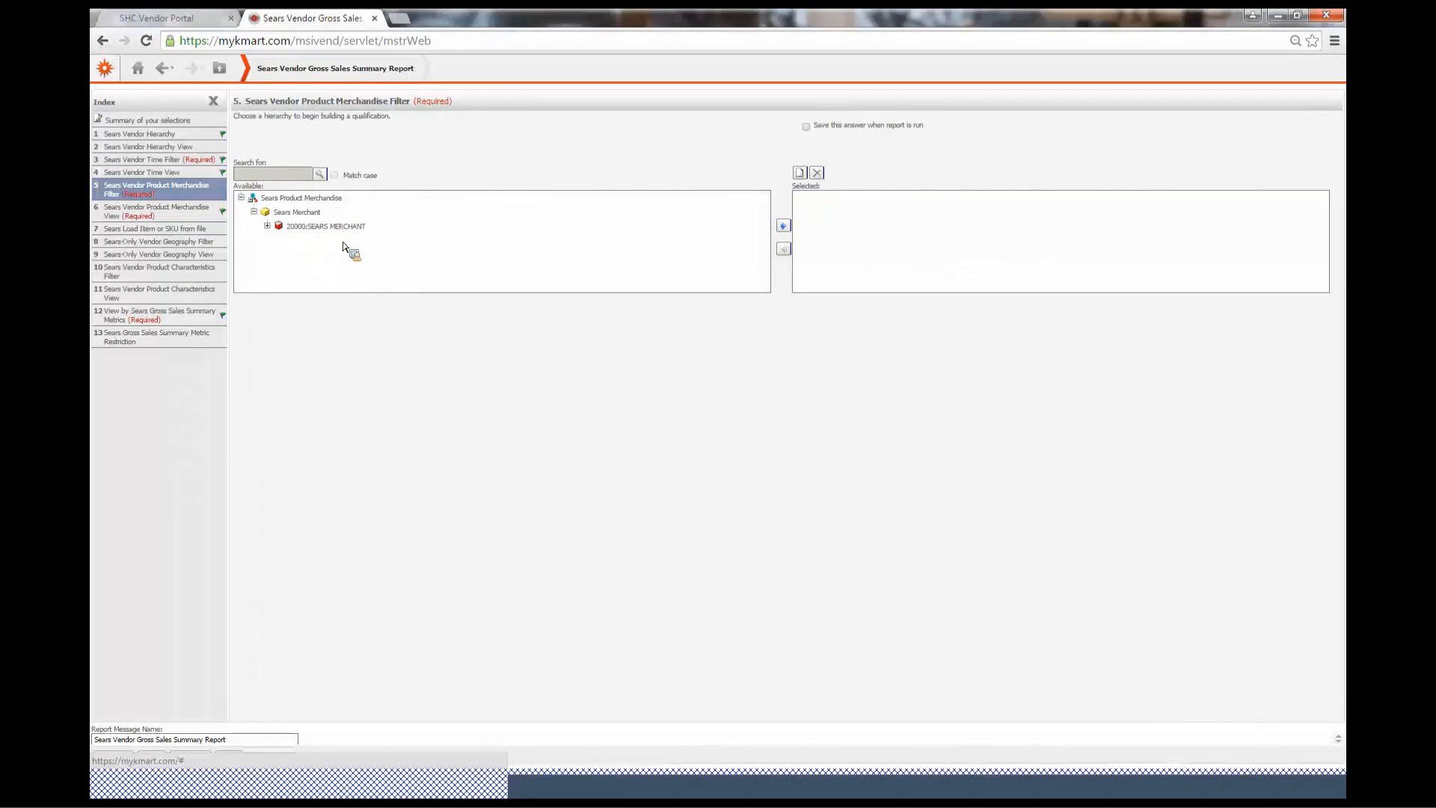
pyautogui.click(327, 227)
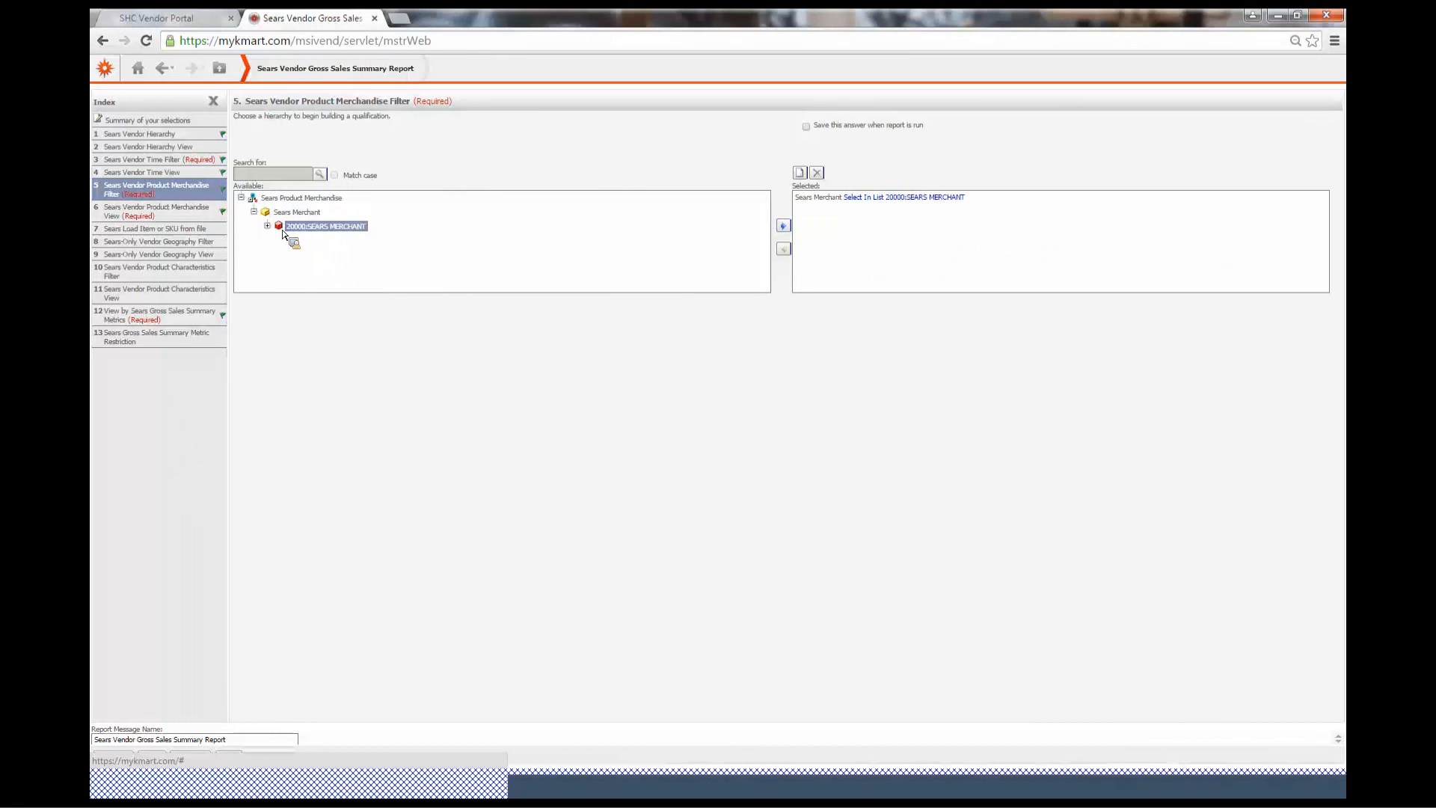
pyautogui.moveTo(295, 234); pyautogui.dragTo(881, 193)
# Step through the Product Merchandise View and Load Item or SKU from file prompts without changes
pyautogui.click(154, 216)
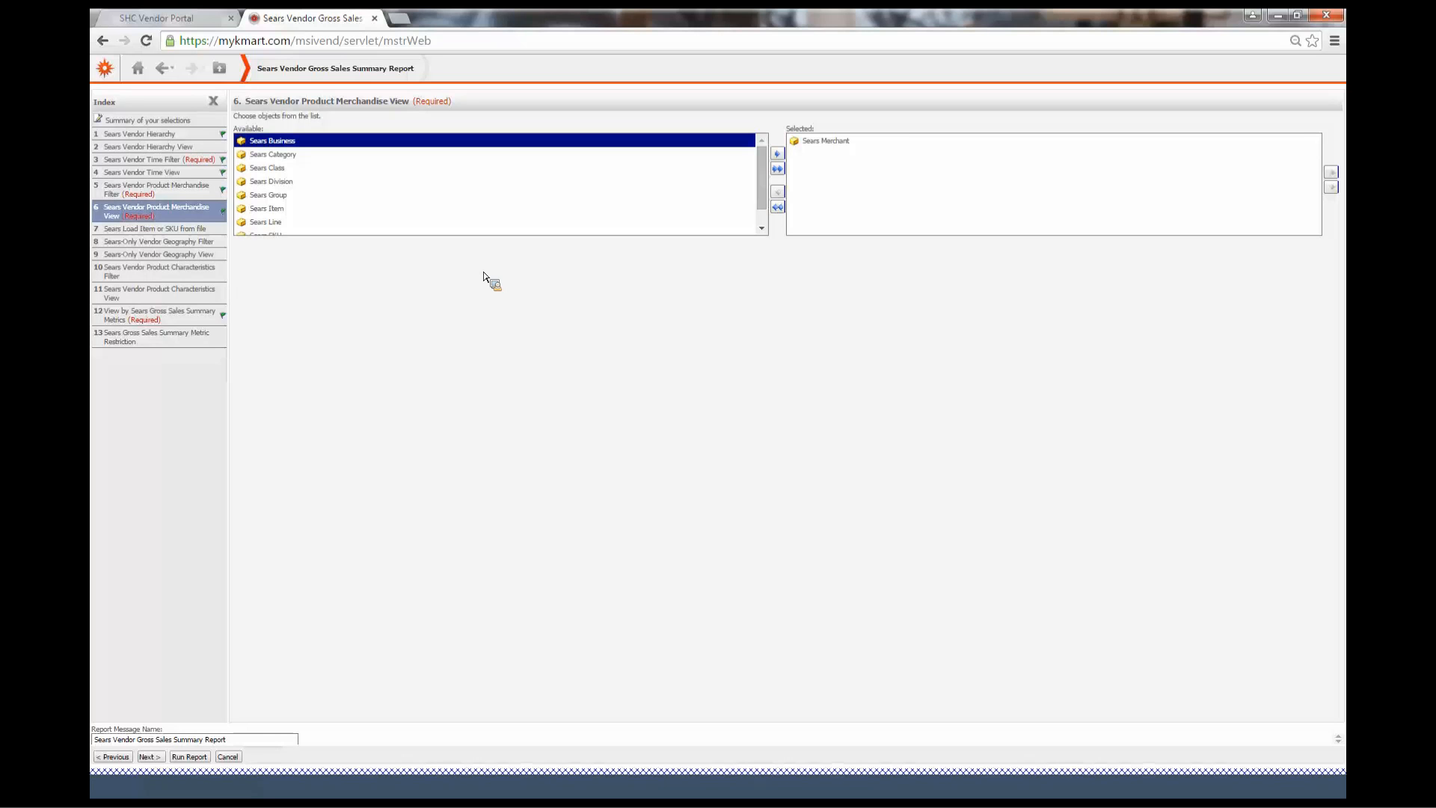
pyautogui.click(172, 229)
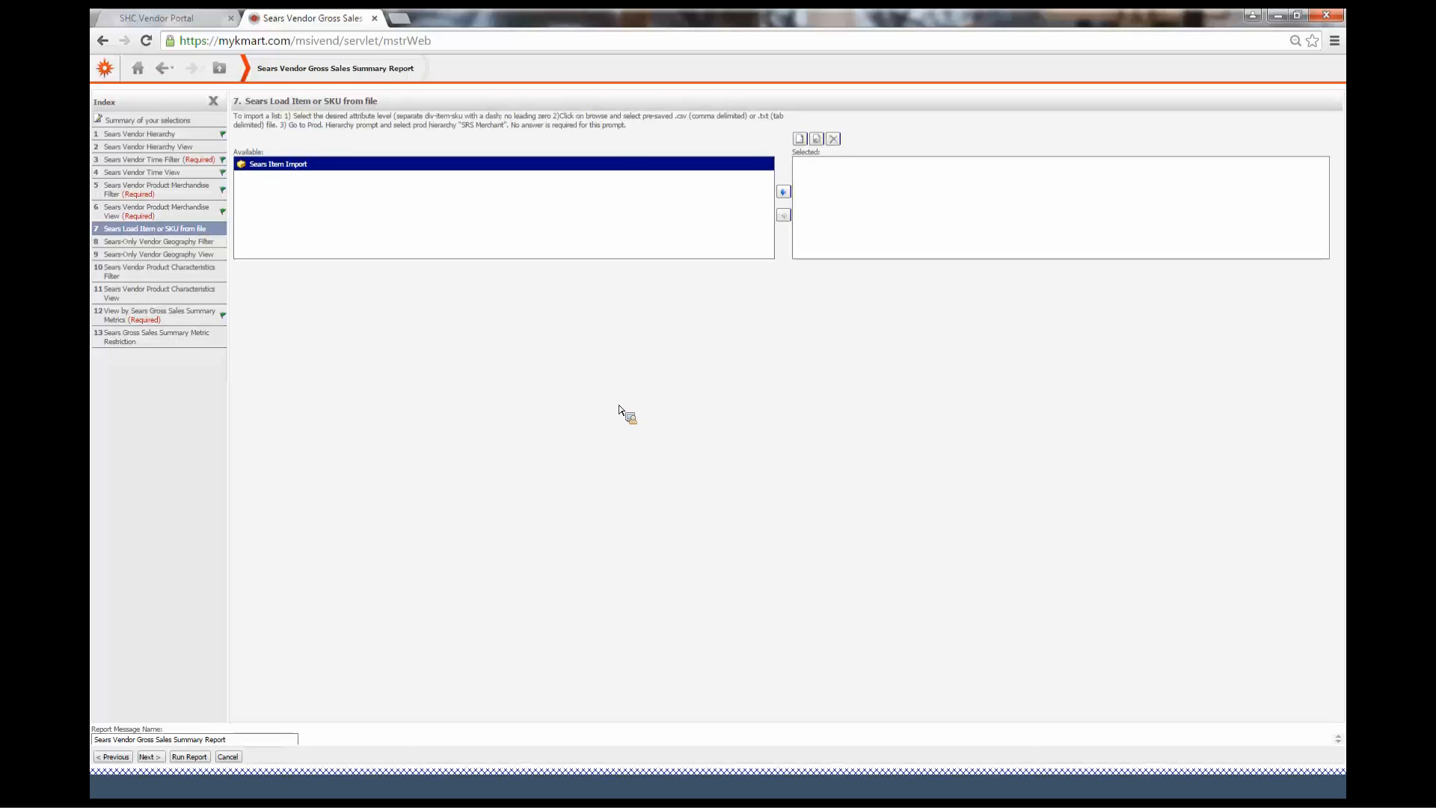
pyautogui.click(111, 243)
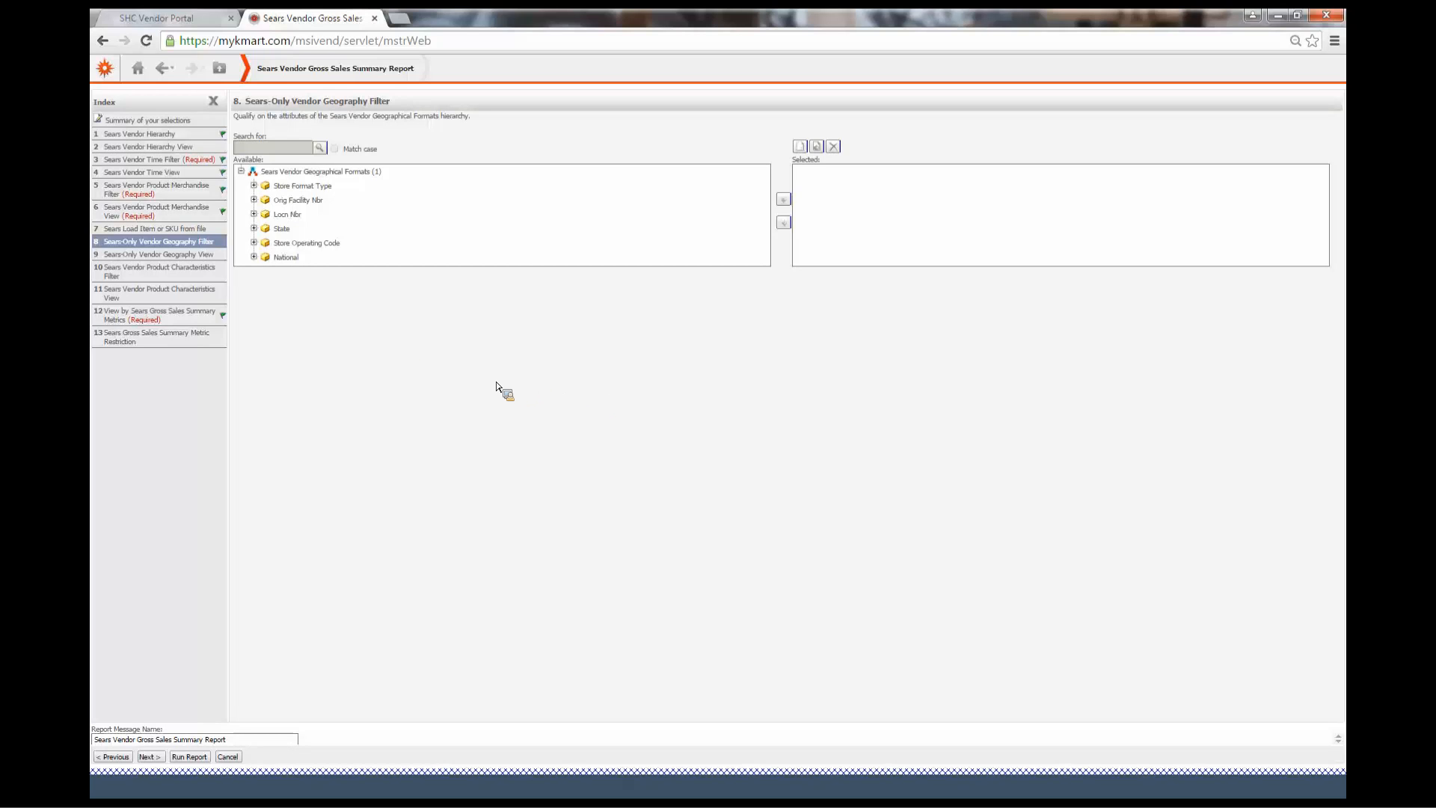
# Qualify the Sears-Only Vendor Geography Filter on Store Format Type FULL LINE STORES
pyautogui.click(287, 215)
pyautogui.click(326, 244)
pyautogui.click(255, 196)
pyautogui.click(254, 186)
pyautogui.click(366, 216)
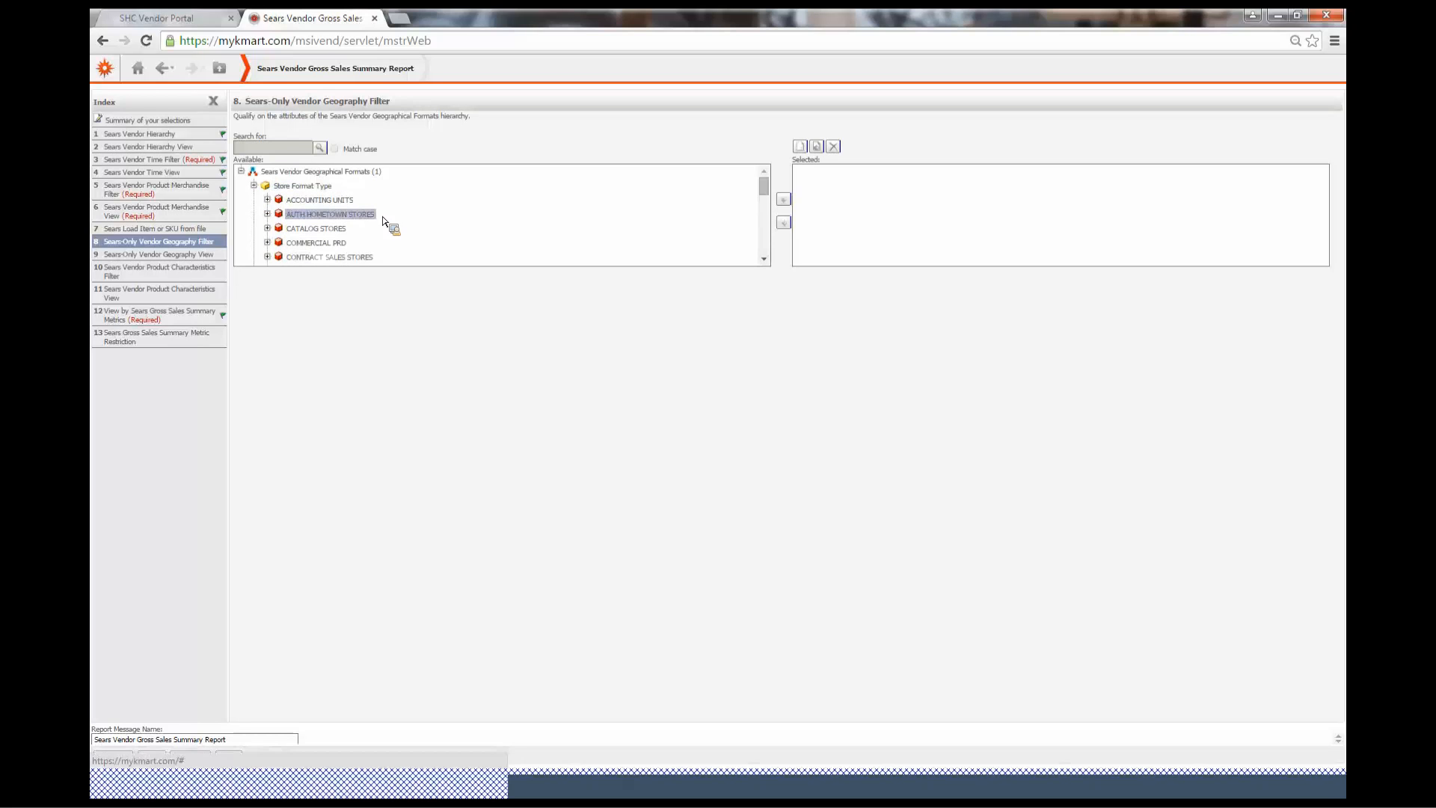
pyautogui.moveTo(406, 223); pyautogui.dragTo(406, 223)
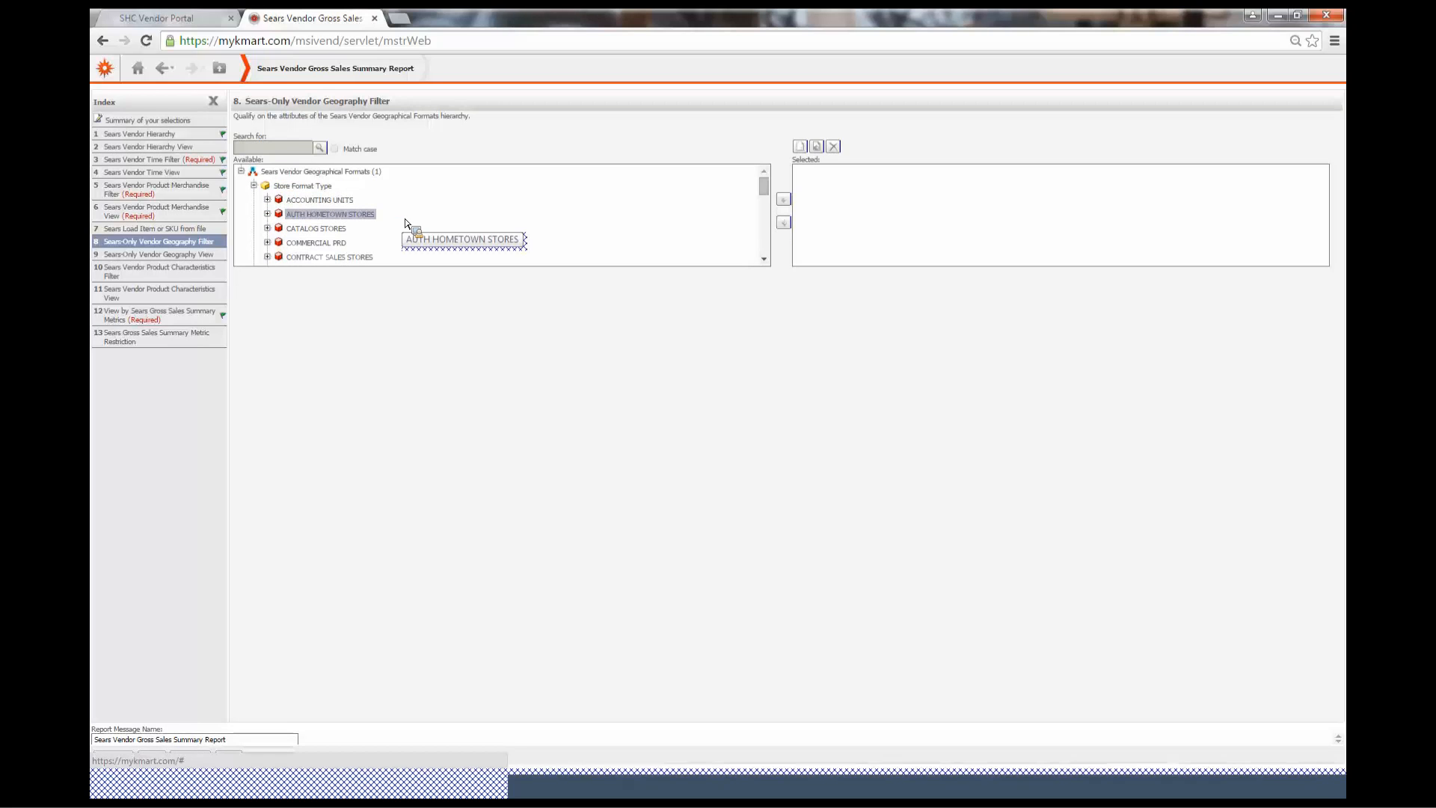
pyautogui.scroll(-1, 405, 223)
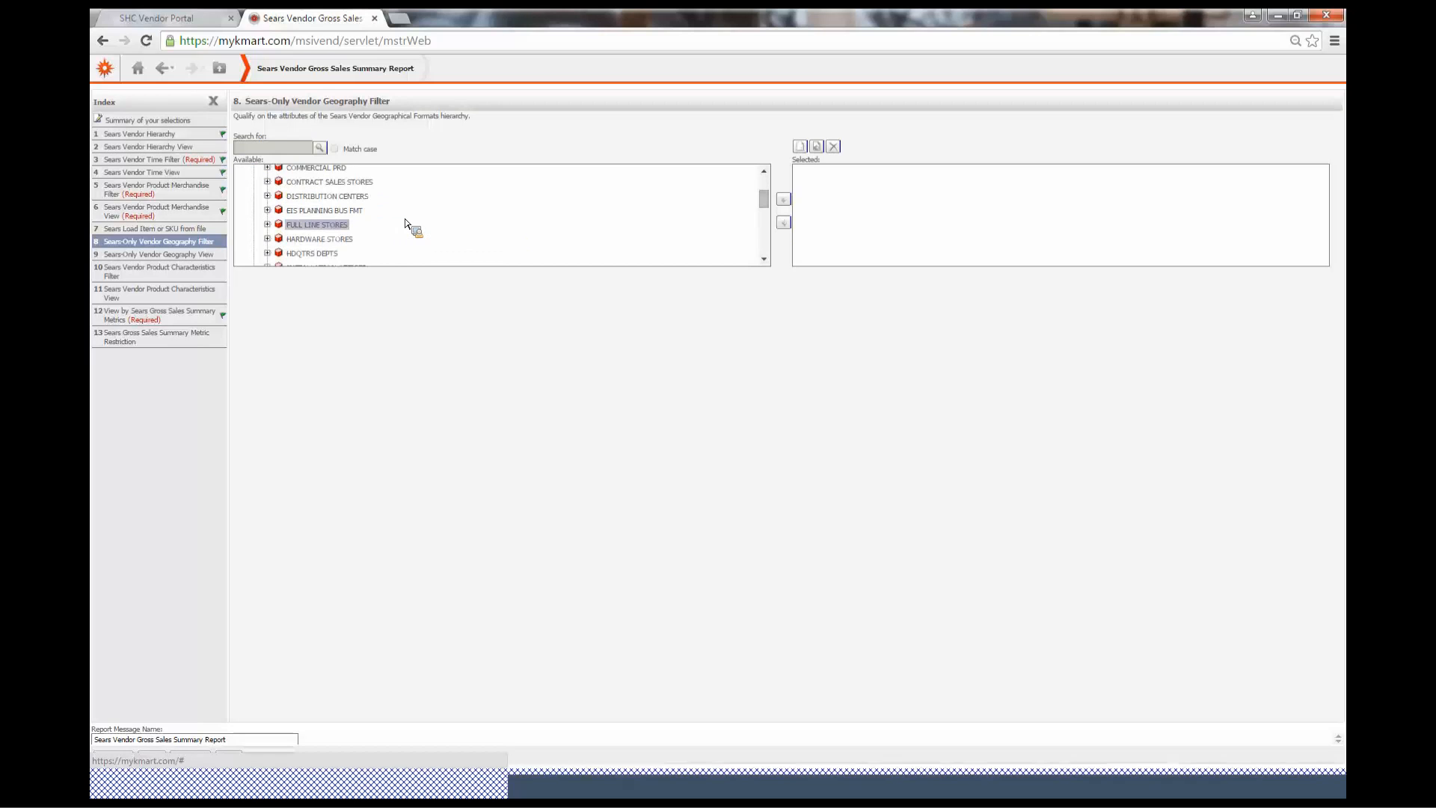
pyautogui.click(323, 227)
pyautogui.click(786, 202)
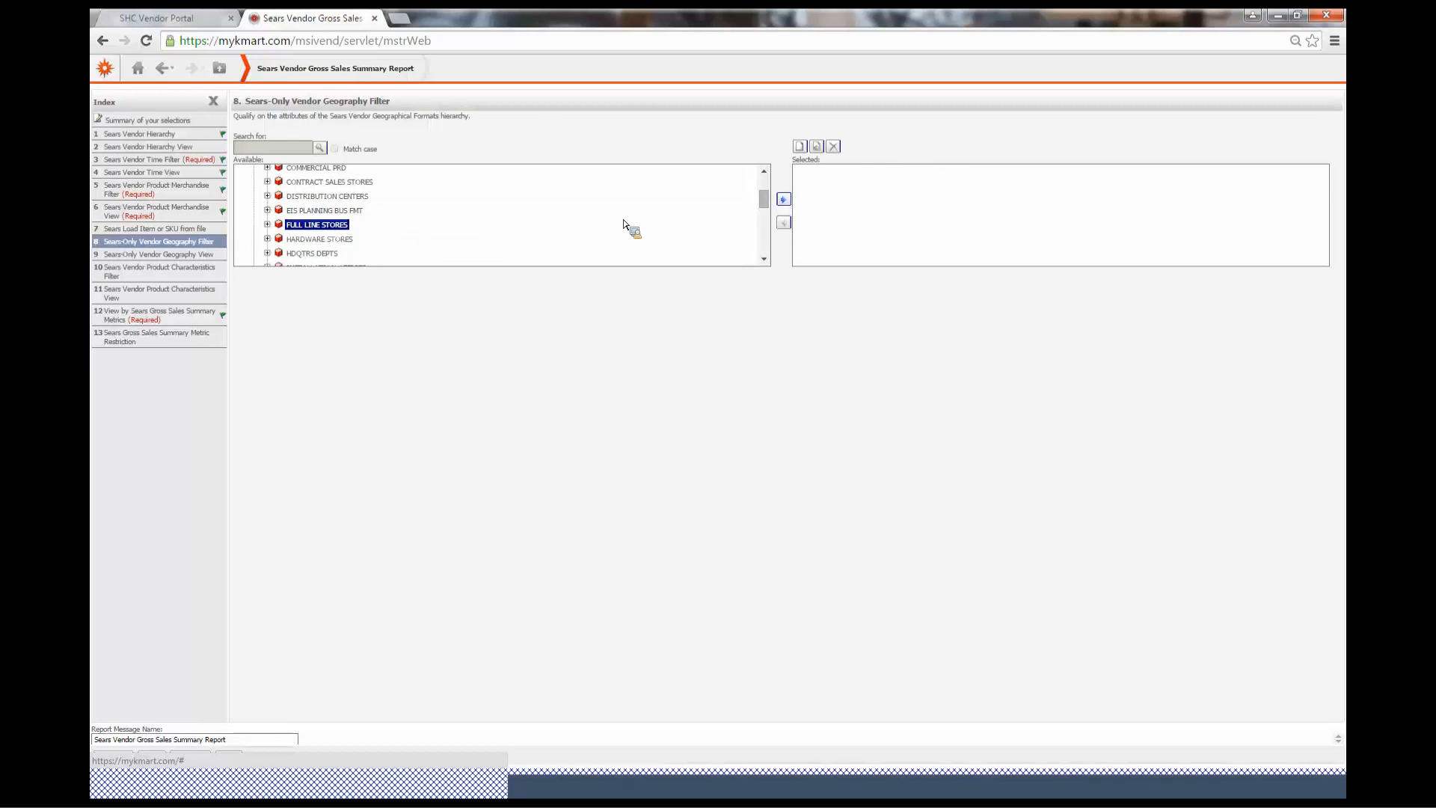
# Add SEARS ON LINE to the Store Format Type qualification in the geography filter
pyautogui.click(470, 239)
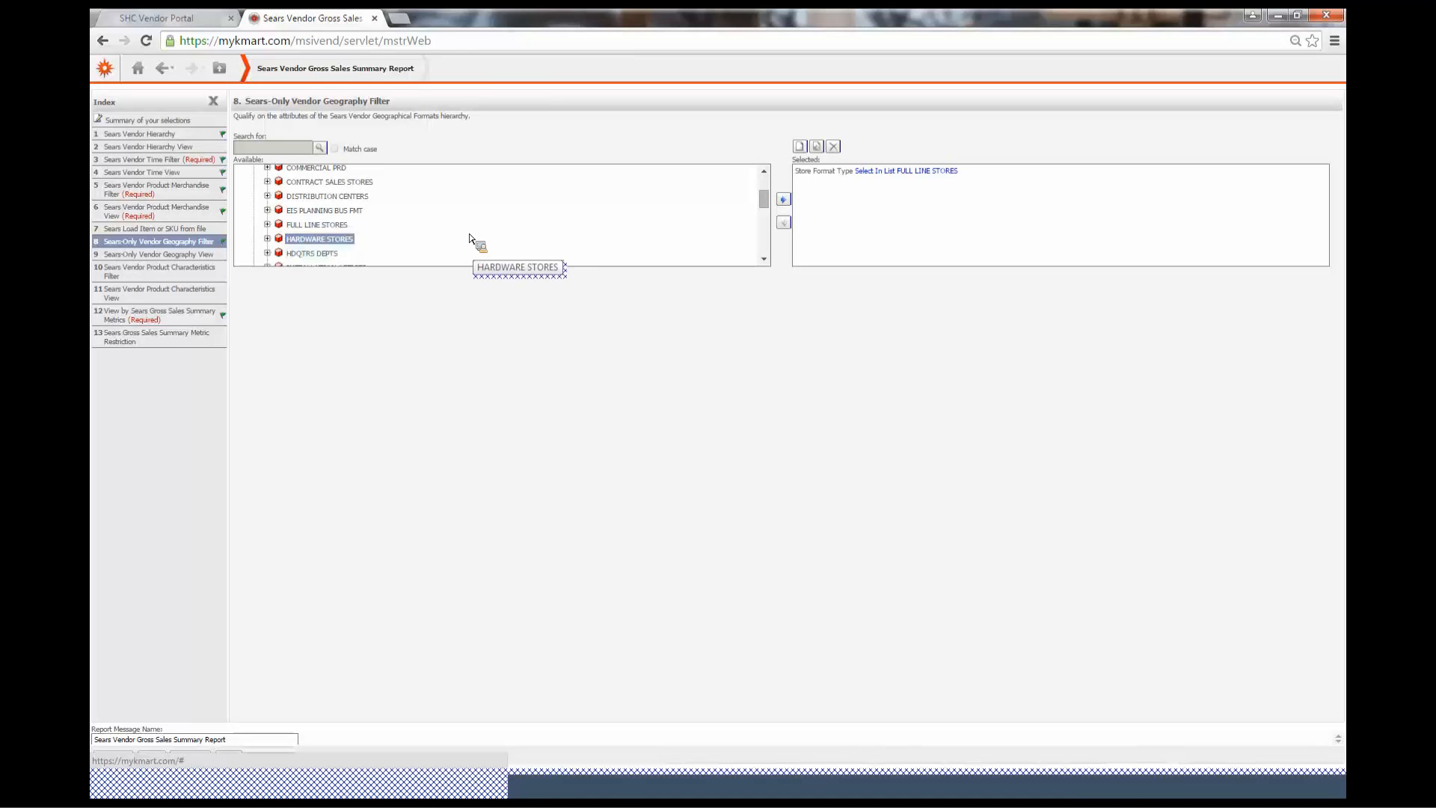
pyautogui.scroll(-1, 468, 238)
pyautogui.scroll(-1, 468, 236)
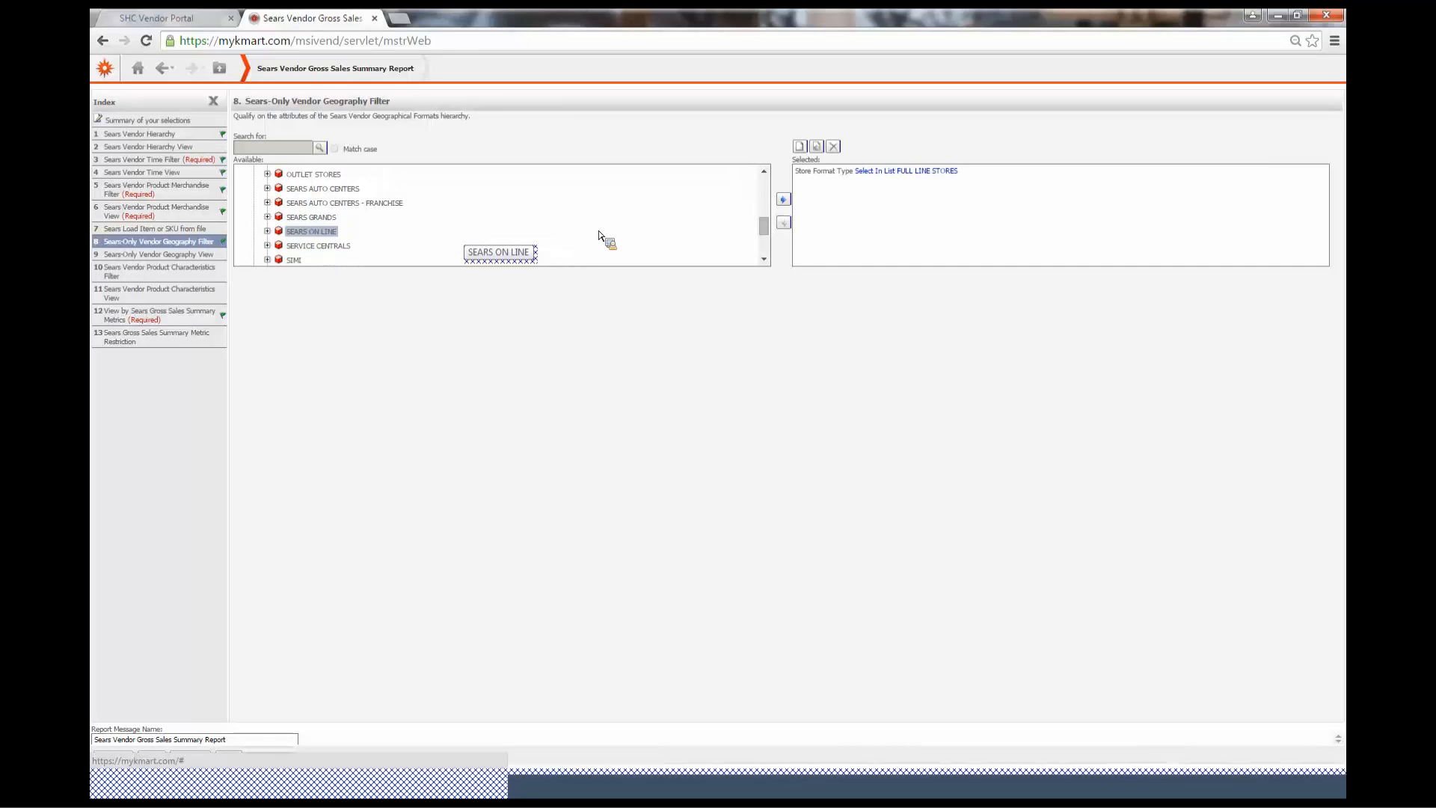
pyautogui.click(783, 199)
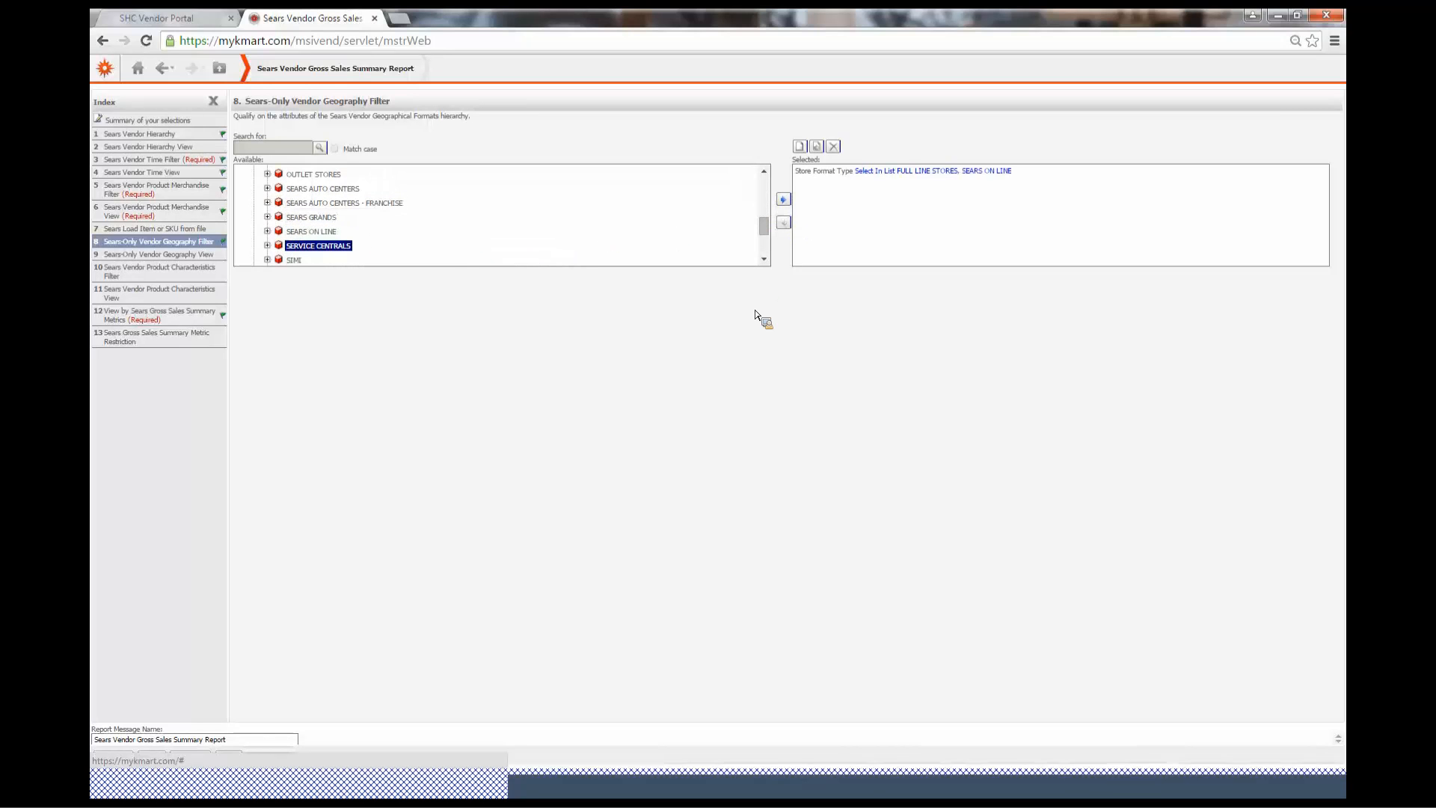
# Browse the Locn Nbr values in the Sears Vendor Geographical Formats hierarchy
pyautogui.scroll(5, 285, 210)
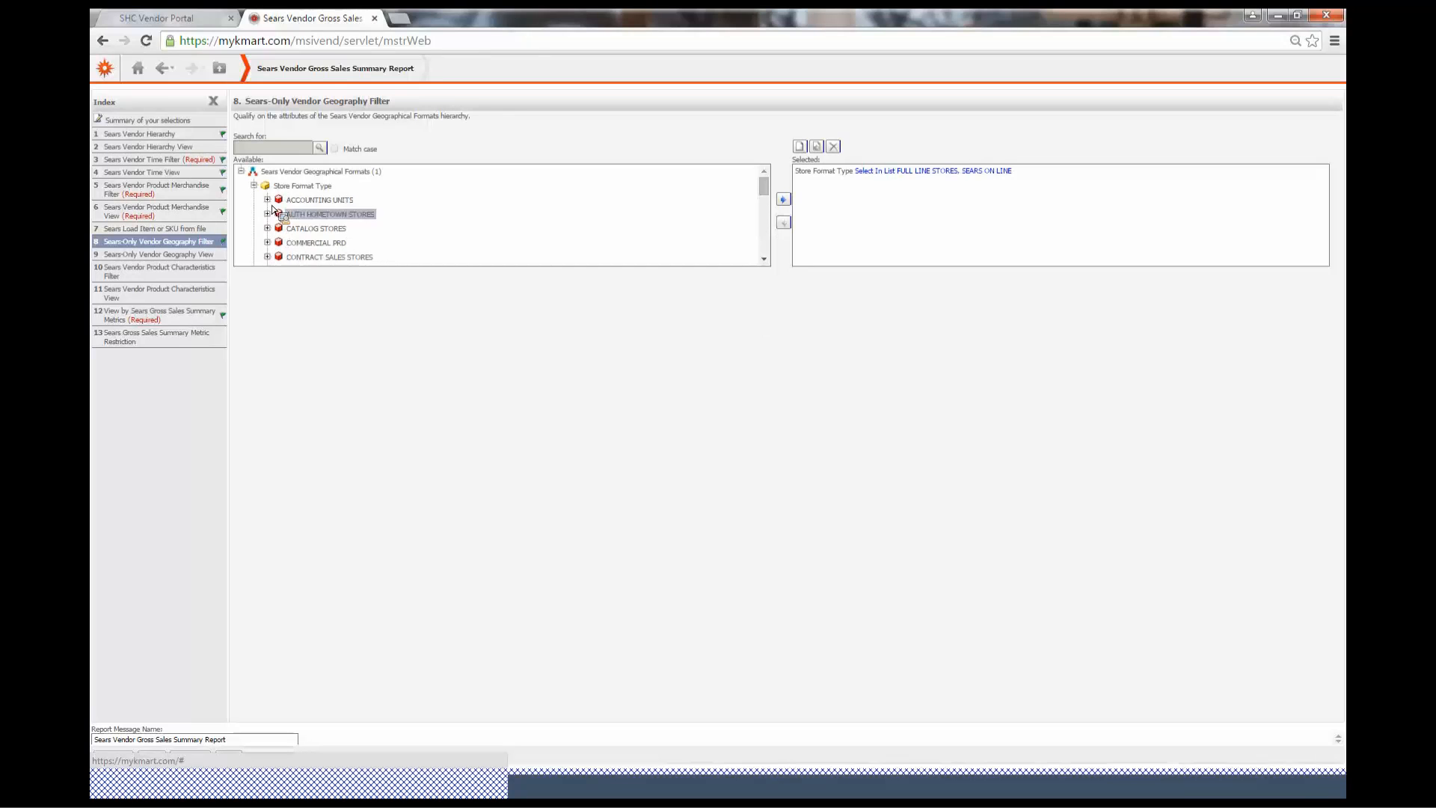
pyautogui.click(254, 186)
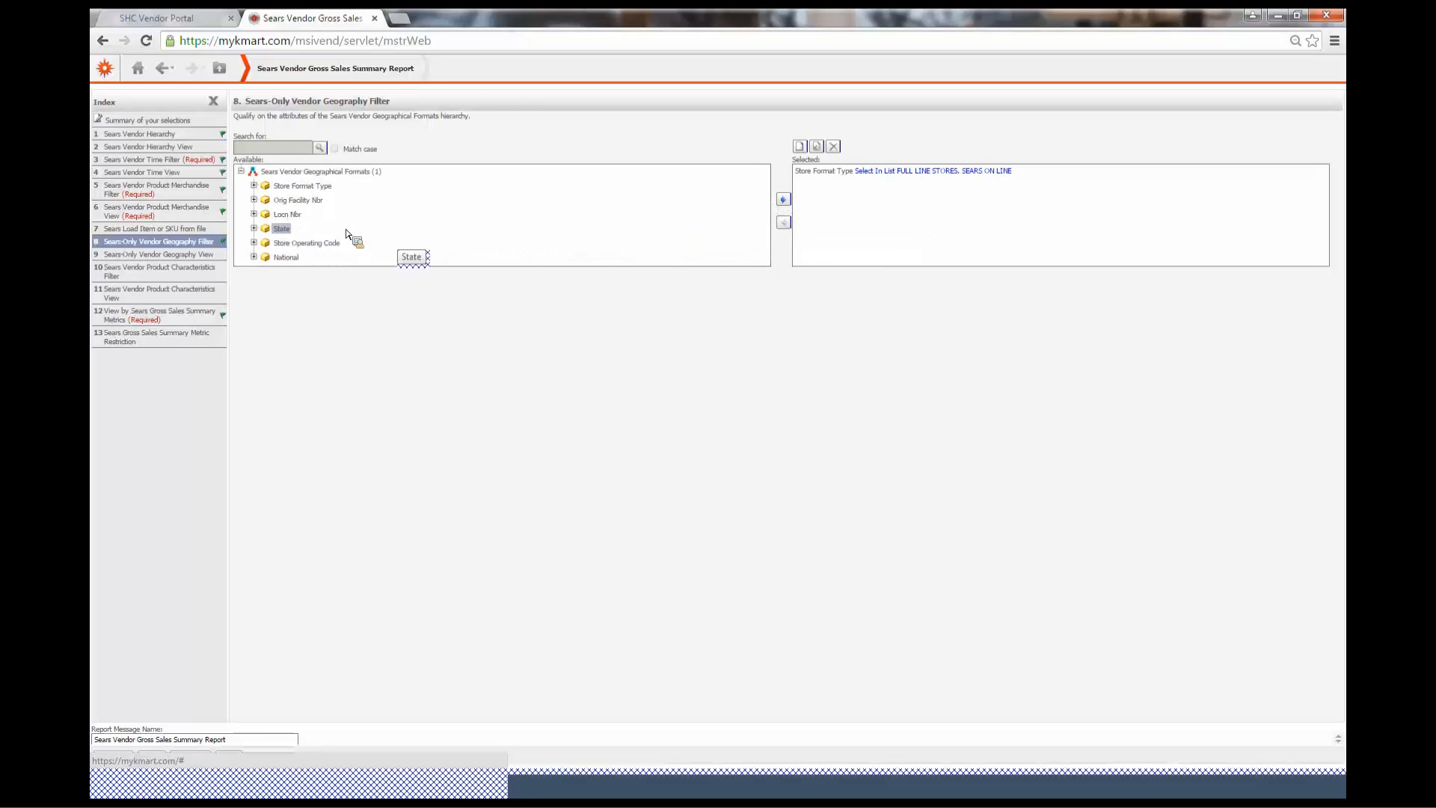
pyautogui.click(254, 213)
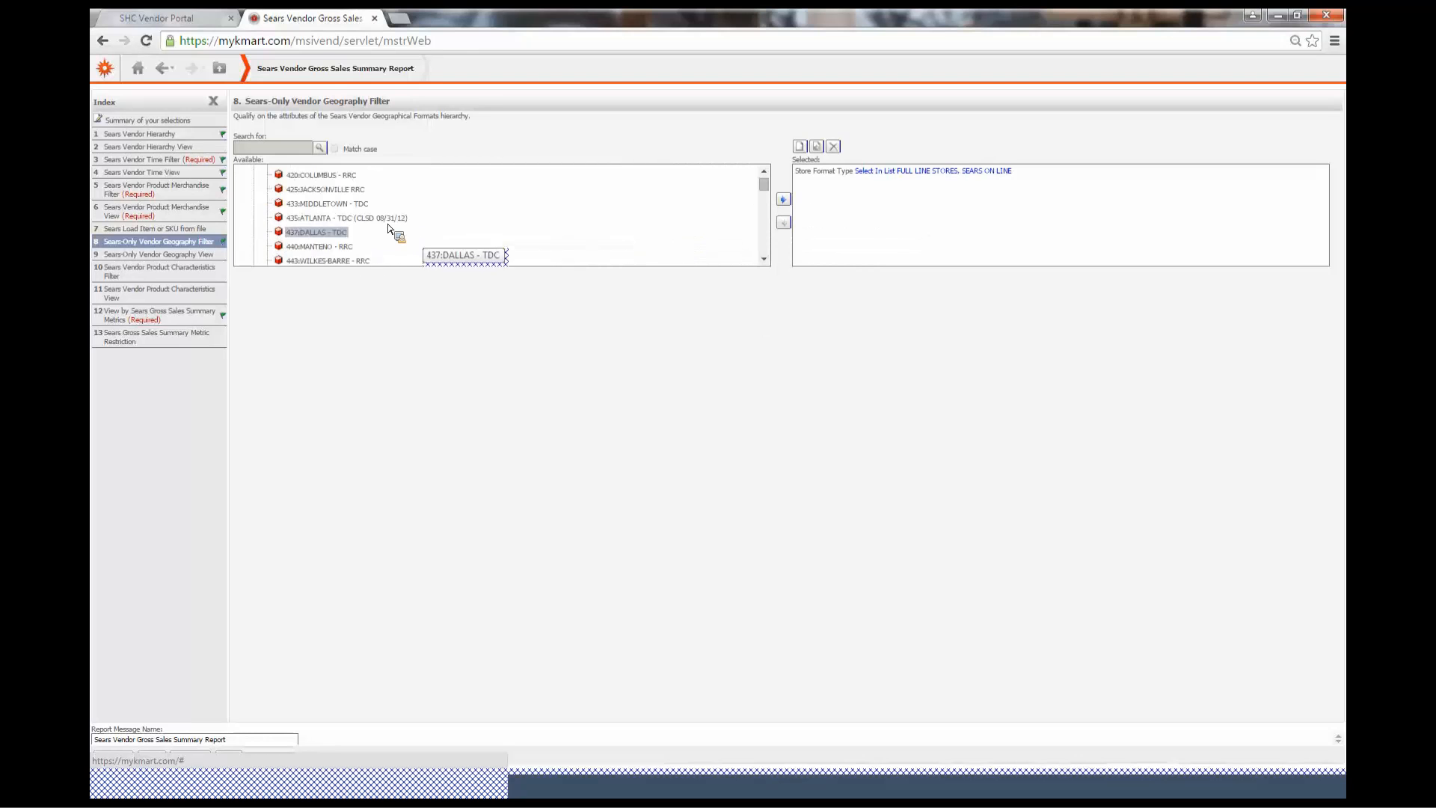
pyautogui.scroll(-3, 389, 234)
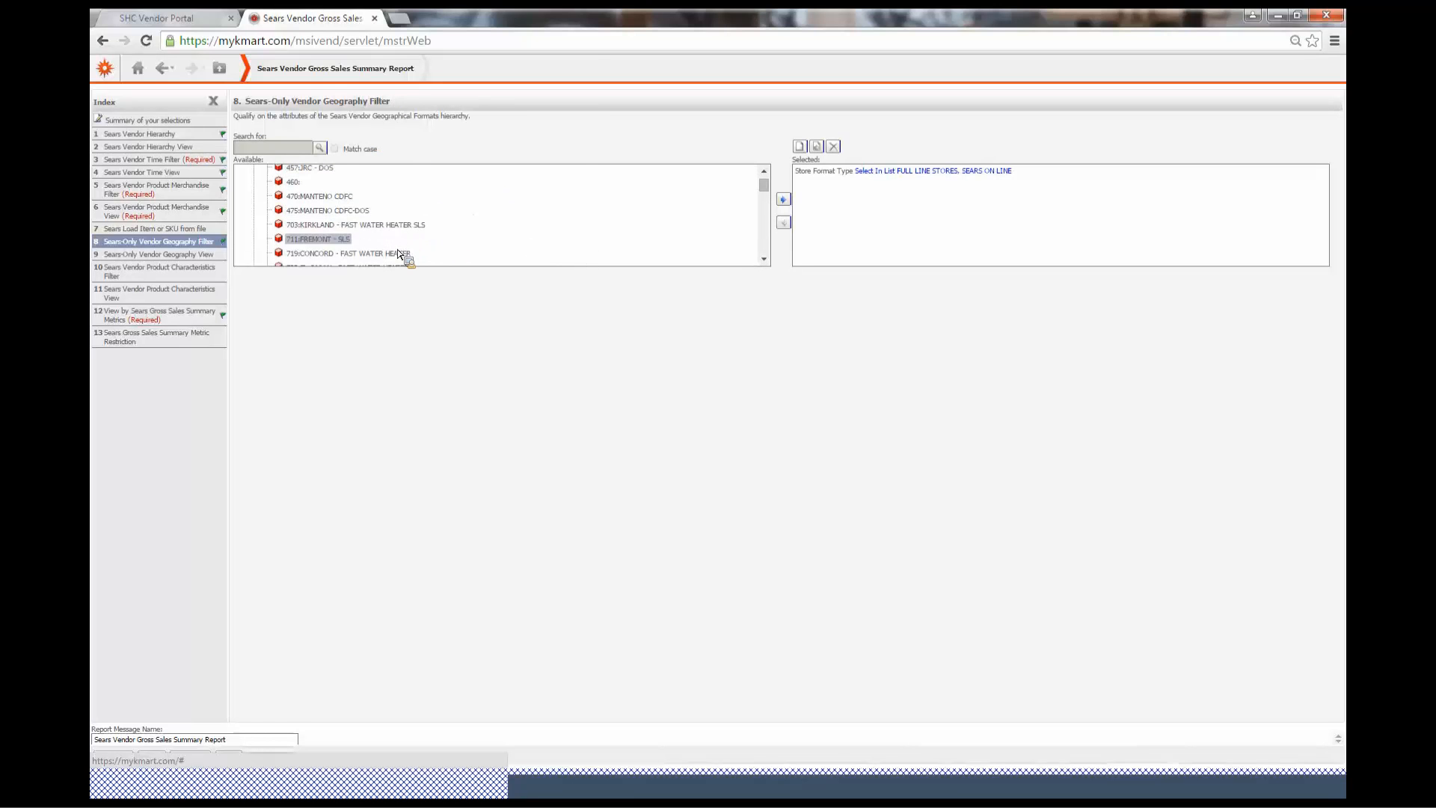
pyautogui.scroll(-4, 415, 235)
pyautogui.scroll(10, 411, 241)
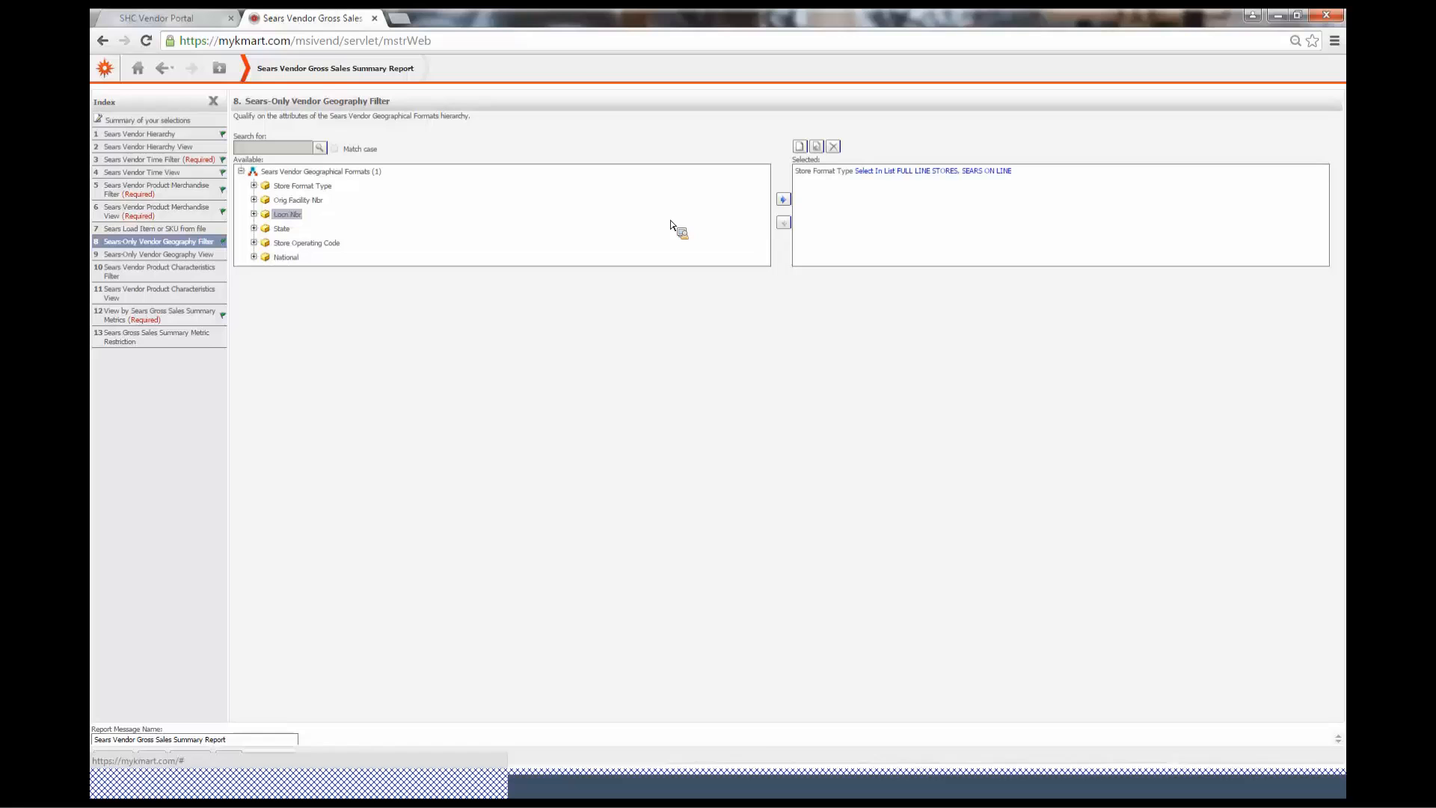
# Add Store Format Type to the Sears-Only Vendor Geography View selection
pyautogui.click(190, 253)
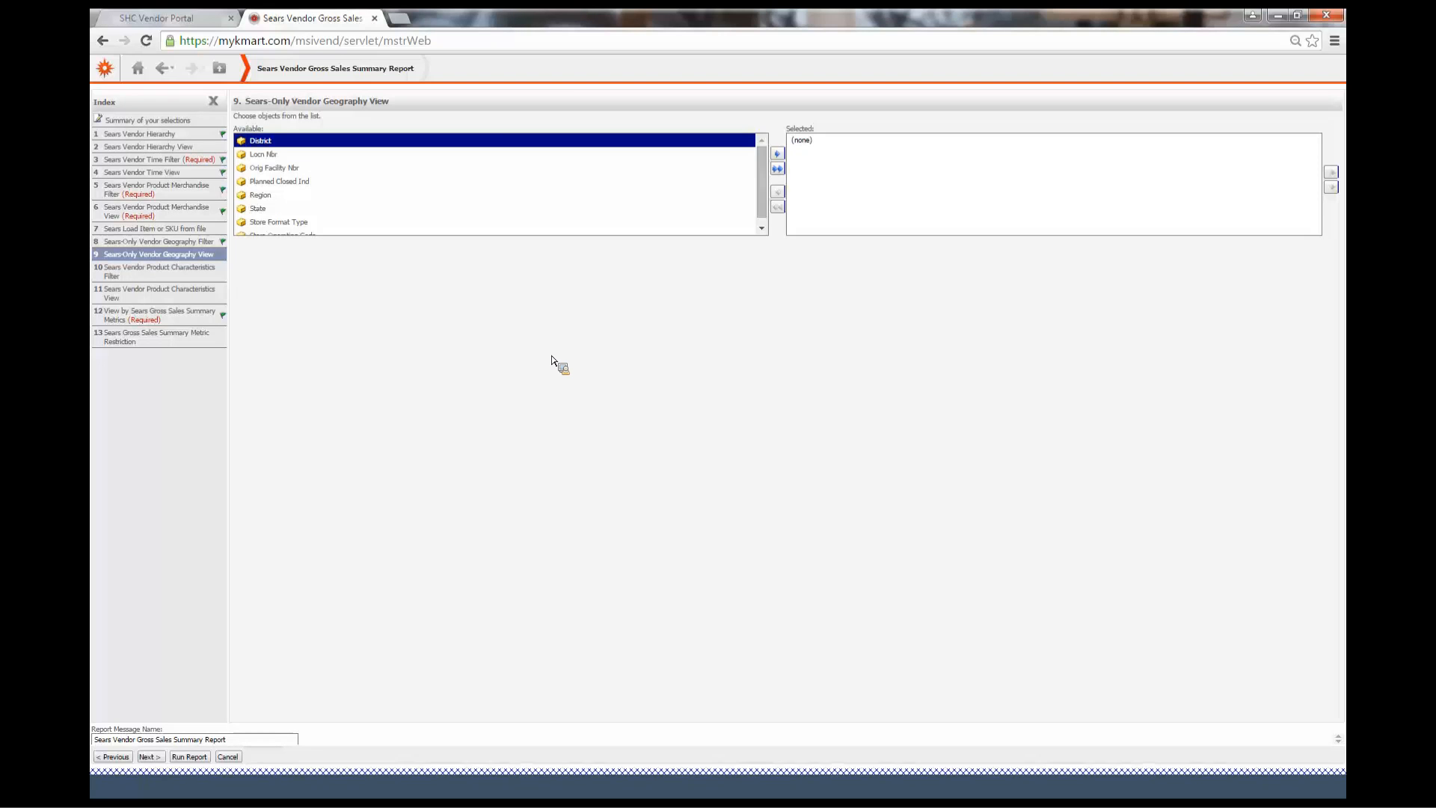
pyautogui.click(317, 223)
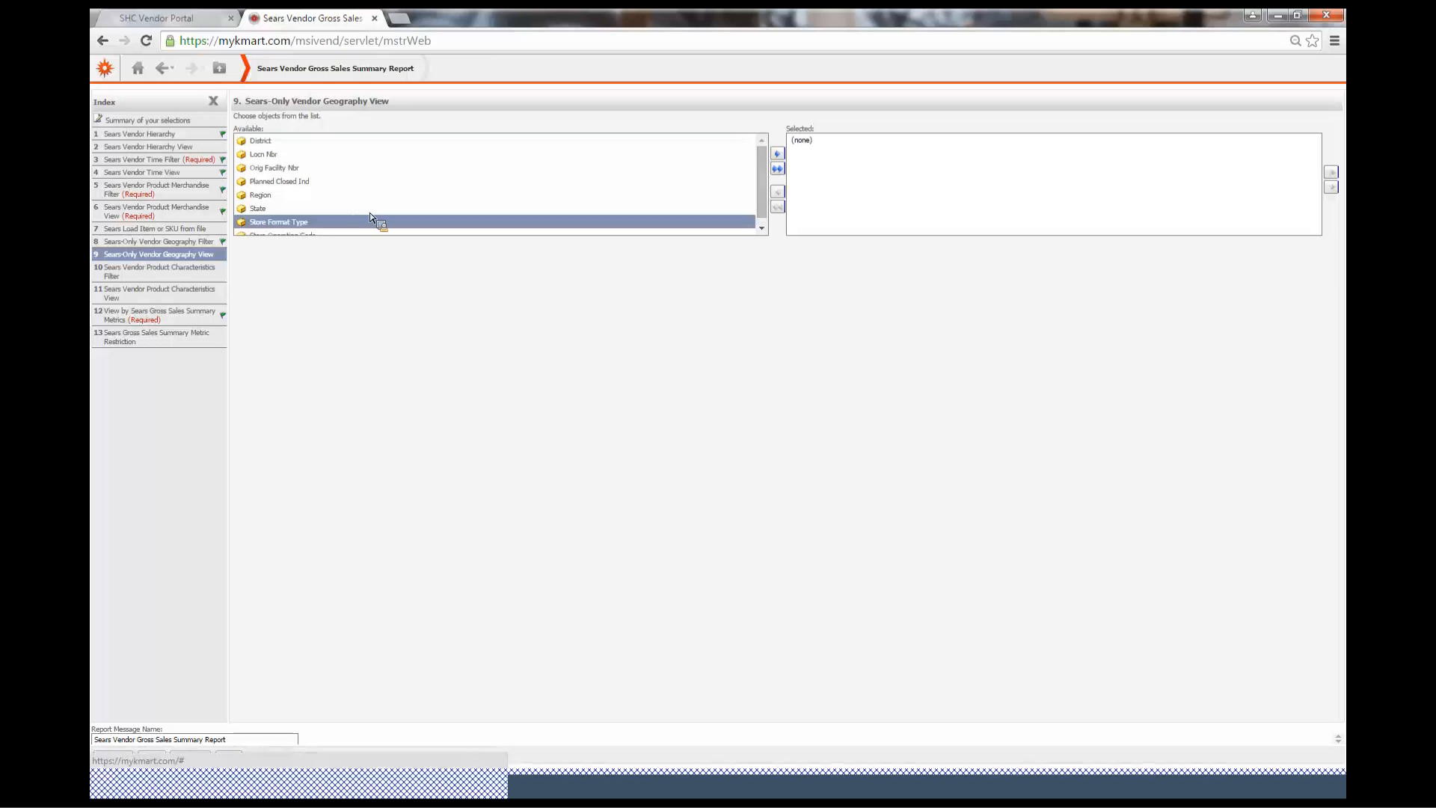
pyautogui.click(778, 154)
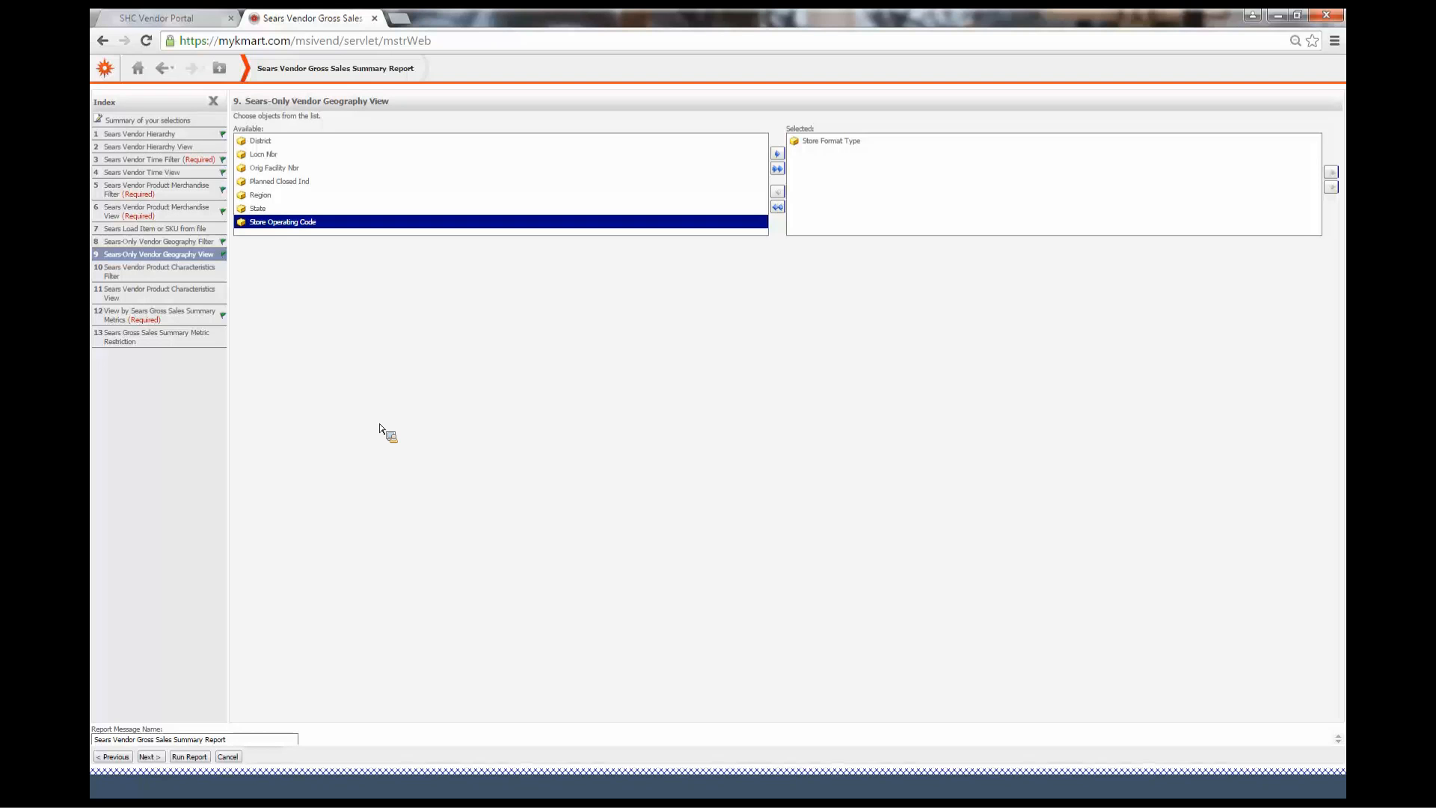
# Qualify the Sears Vendor Product Characteristics Filter on Sears Master Season BASIC
pyautogui.click(196, 277)
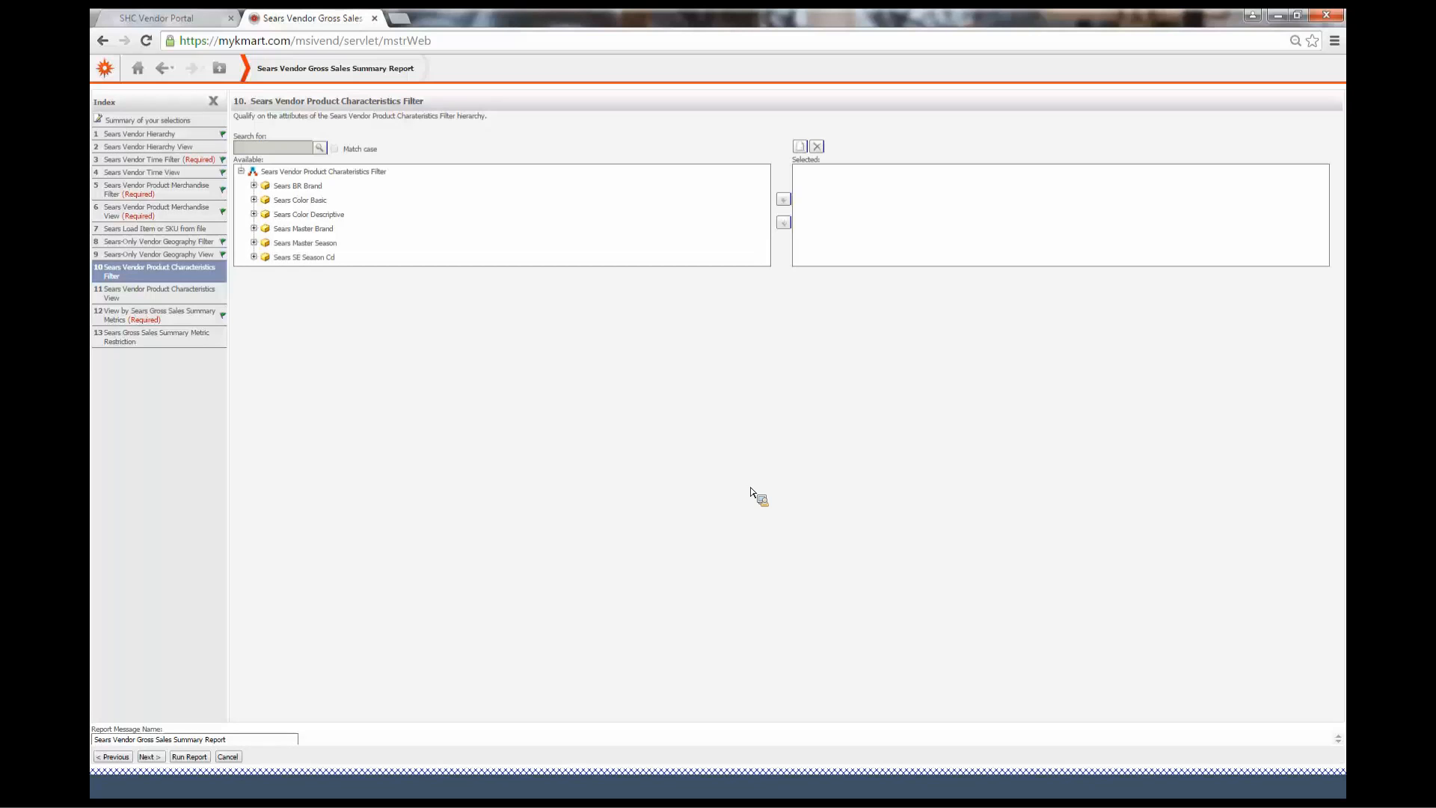
pyautogui.moveTo(267, 243); pyautogui.dragTo(313, 208)
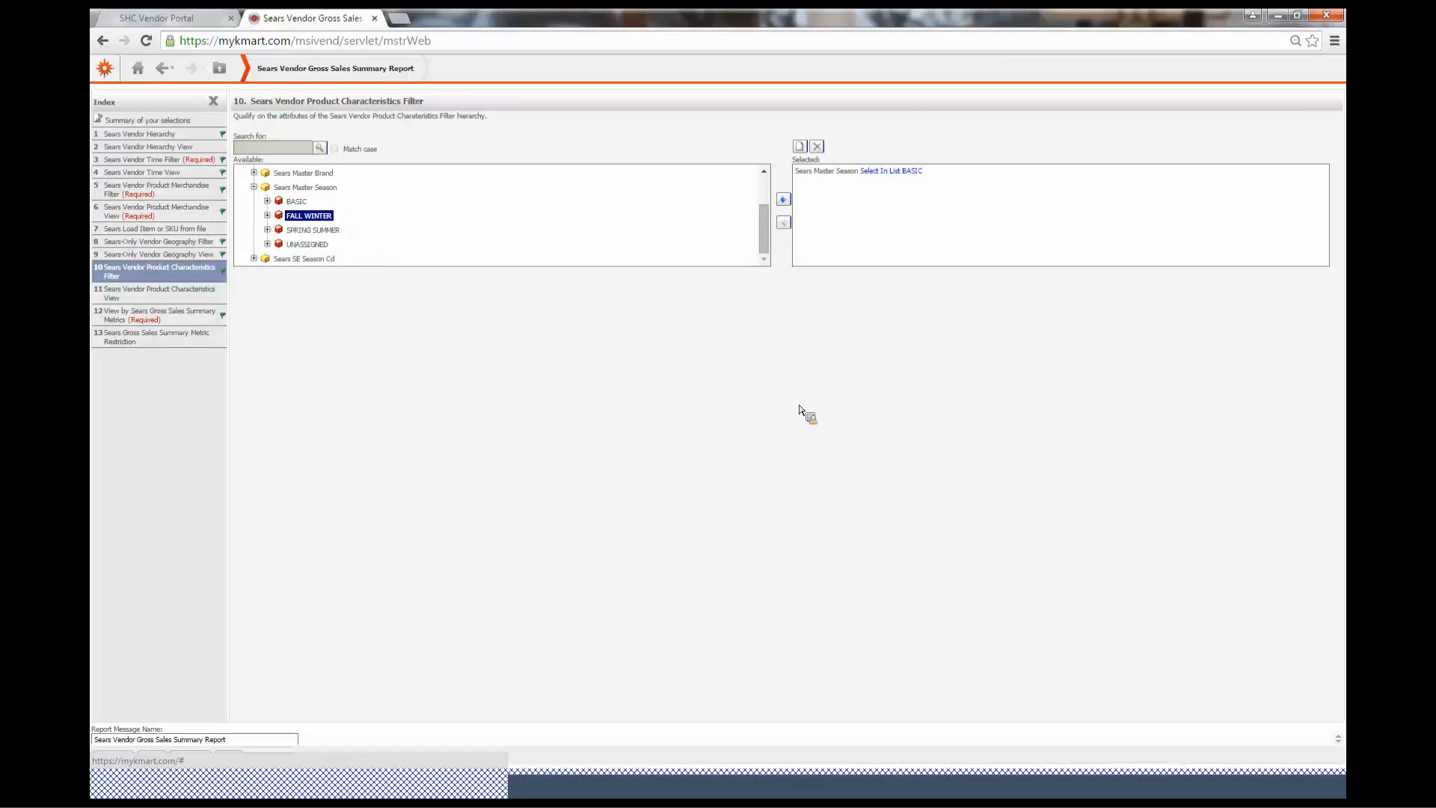
# Try adding Sears Master Season to the Product Characteristics View and remove it again
pyautogui.click(162, 296)
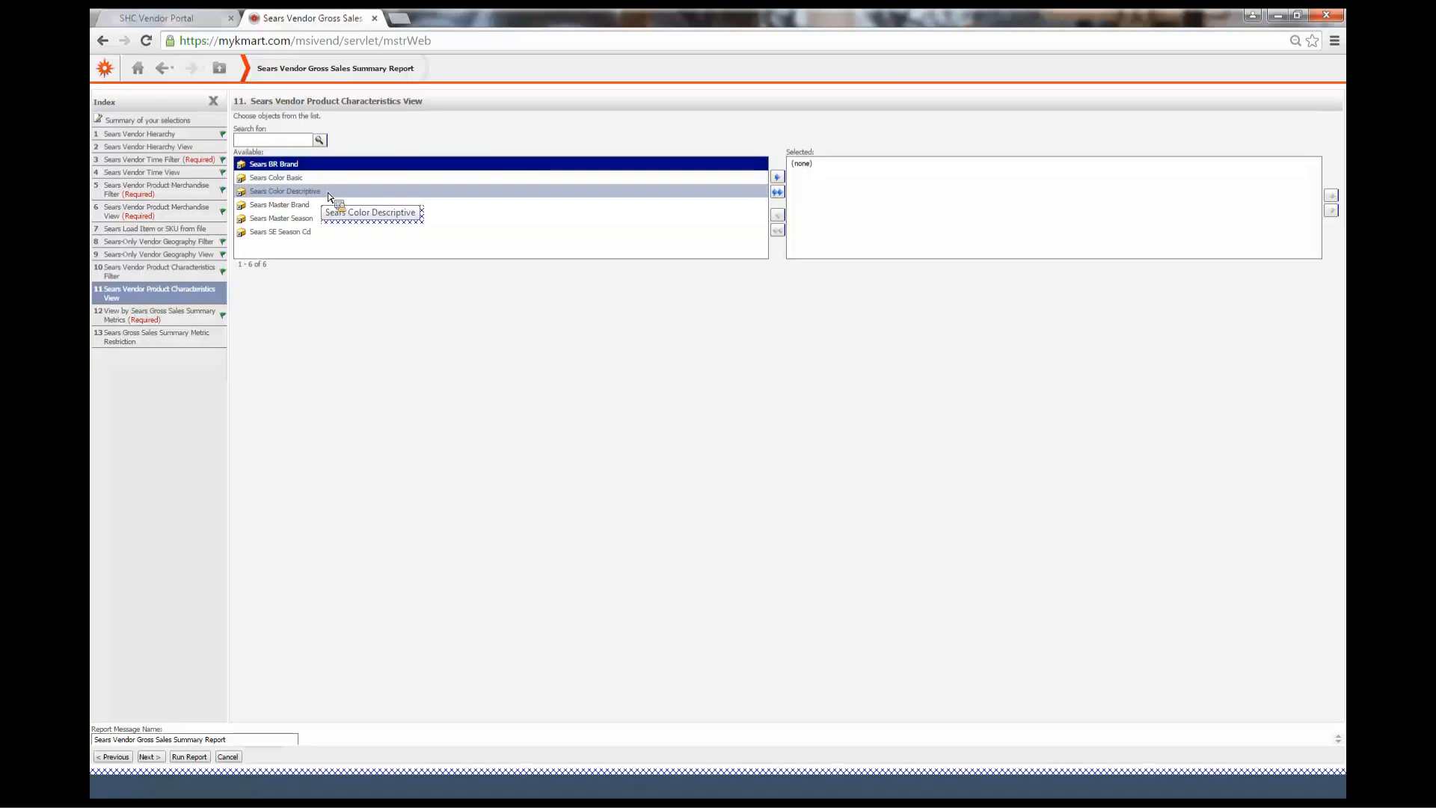
pyautogui.click(333, 218)
pyautogui.moveTo(625, 194); pyautogui.dragTo(808, 183)
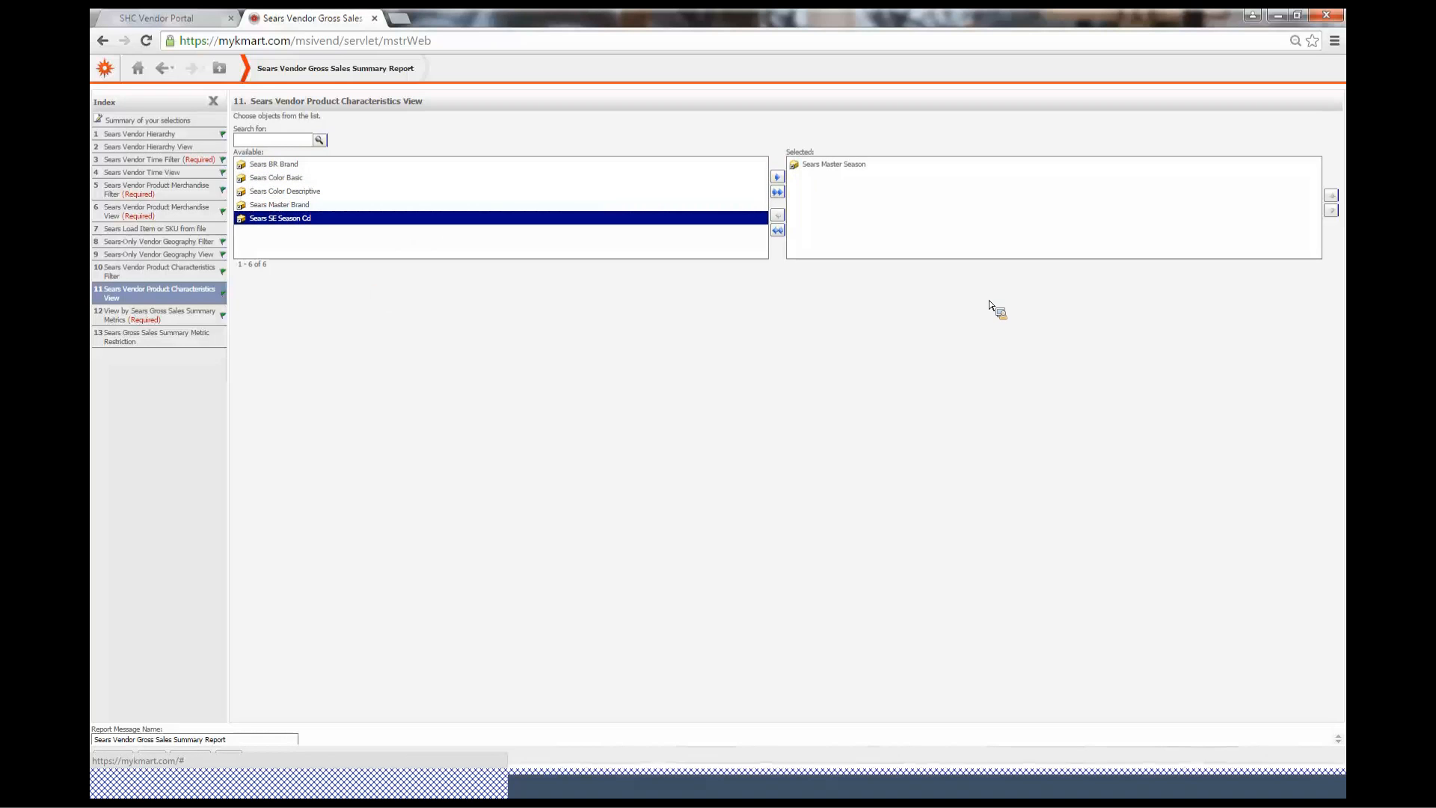
pyautogui.click(839, 166)
pyautogui.click(778, 216)
# Move on to the metrics prompt, review the selected Sears Gross Sales Summary metrics, and run the report
pyautogui.click(593, 217)
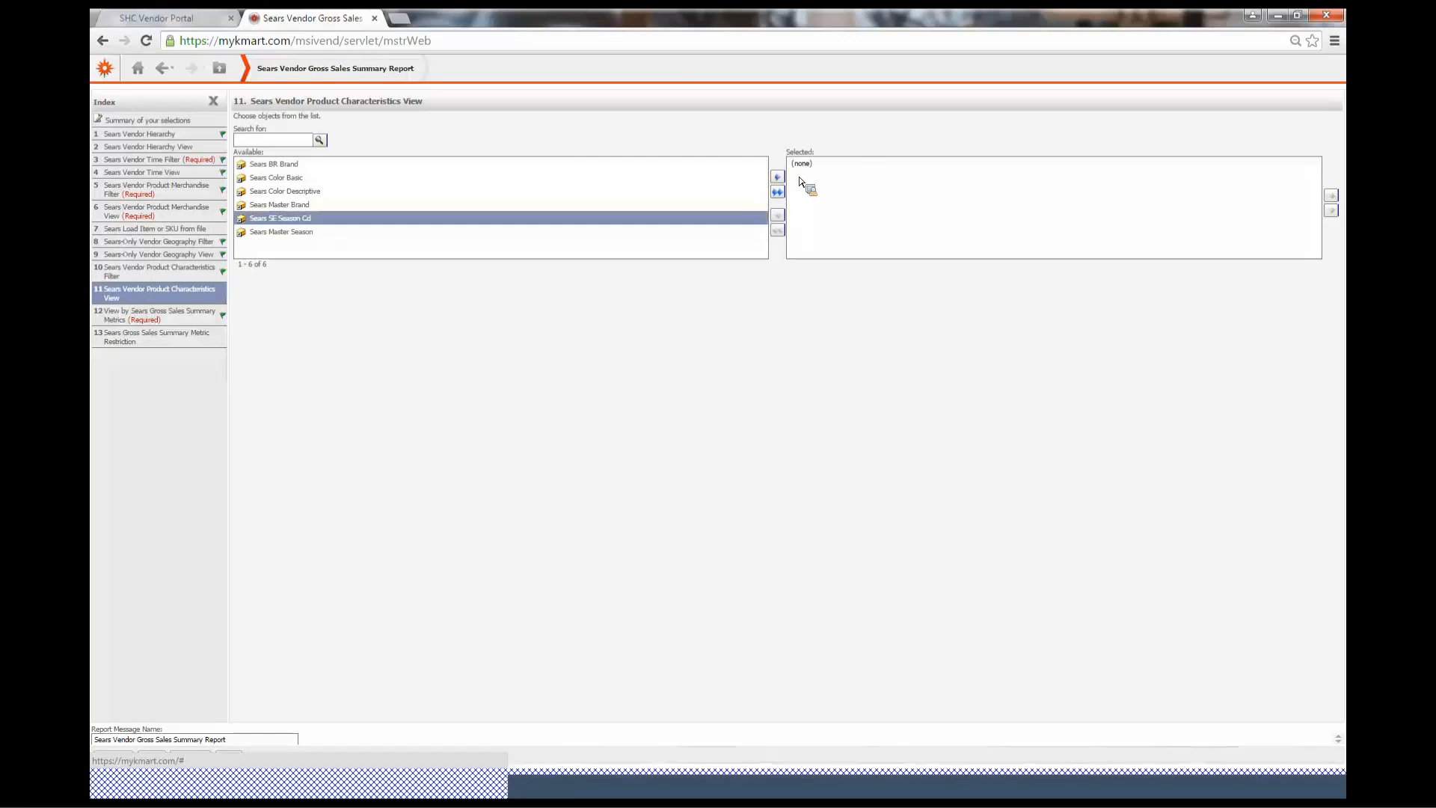
pyautogui.click(778, 178)
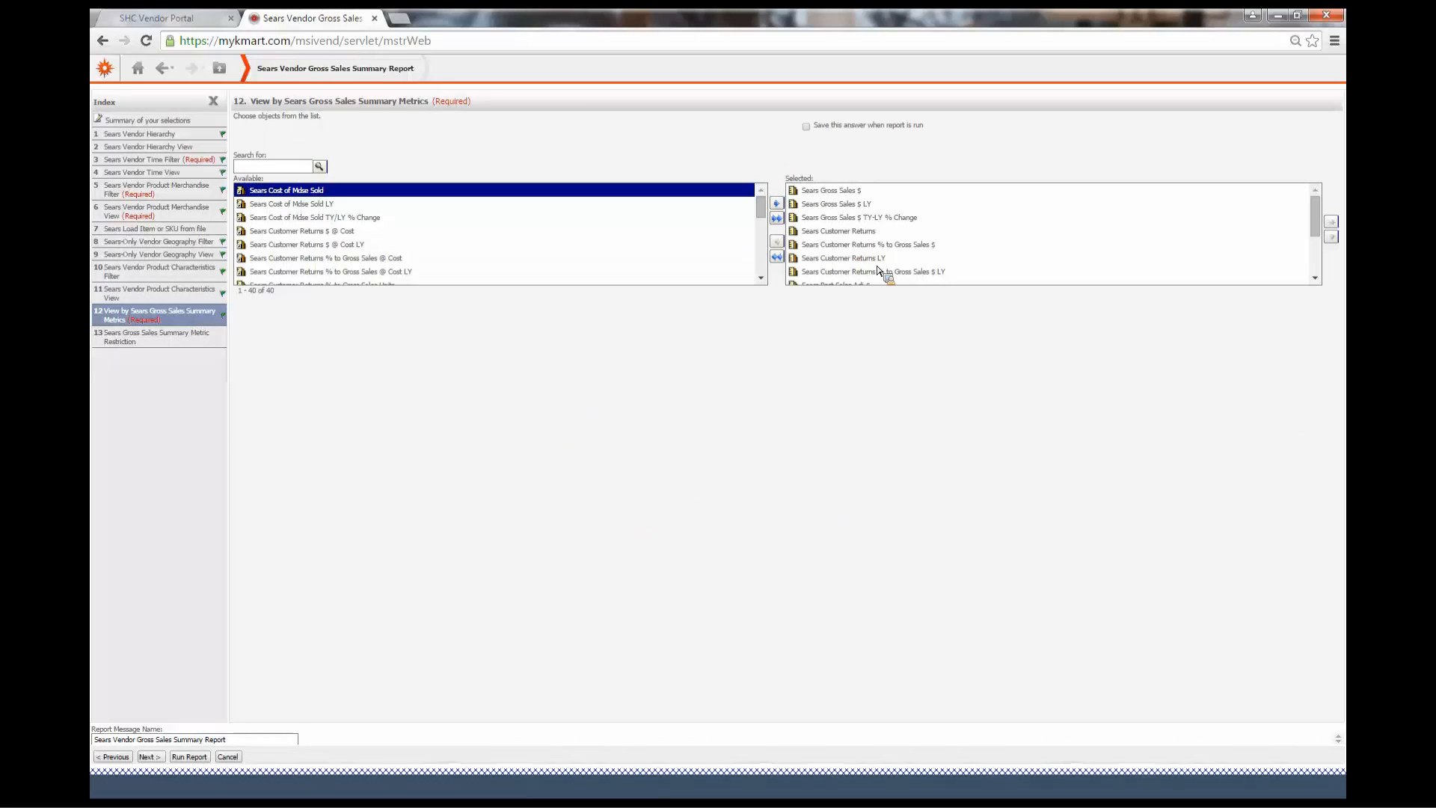
pyautogui.click(845, 231)
pyautogui.click(883, 238)
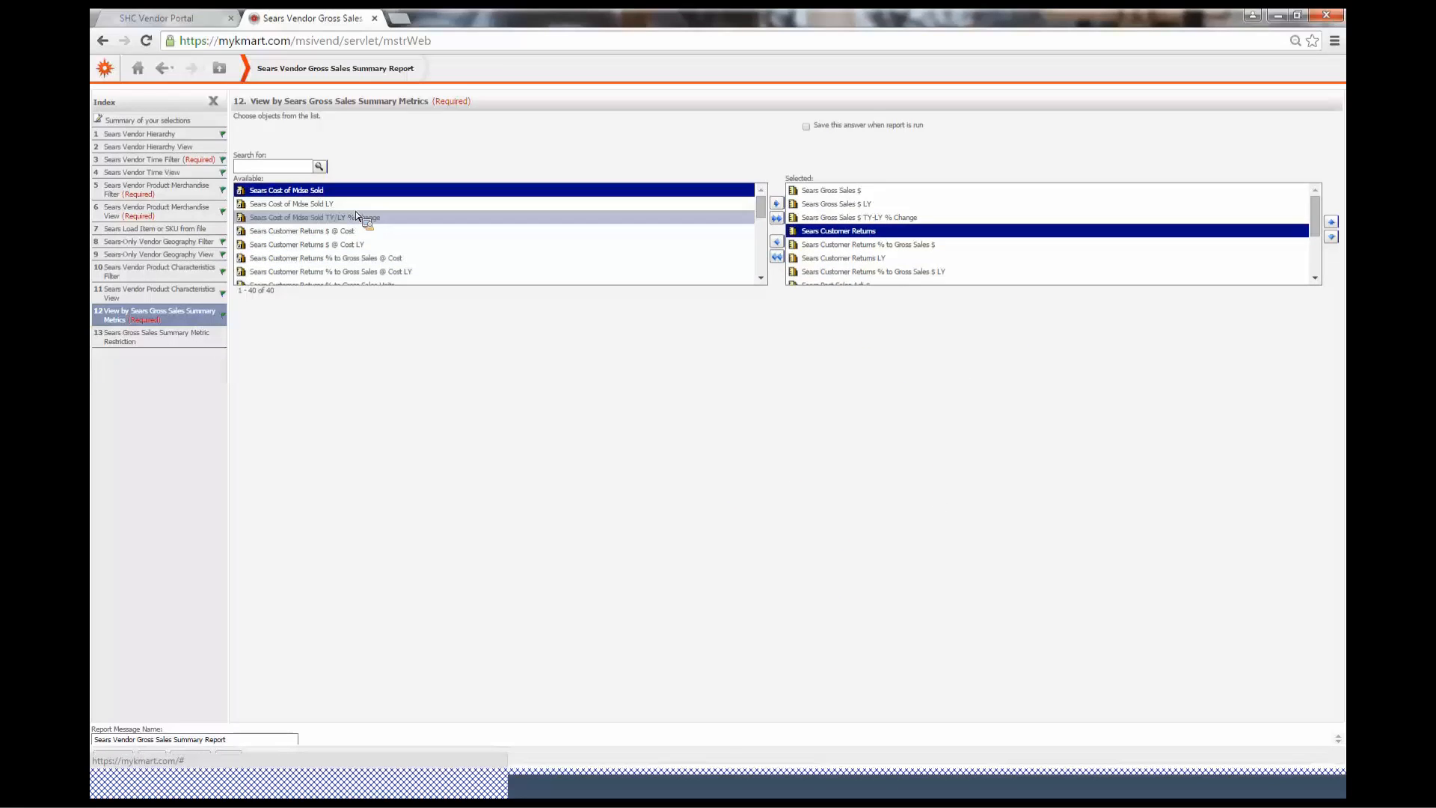
pyautogui.click(570, 244)
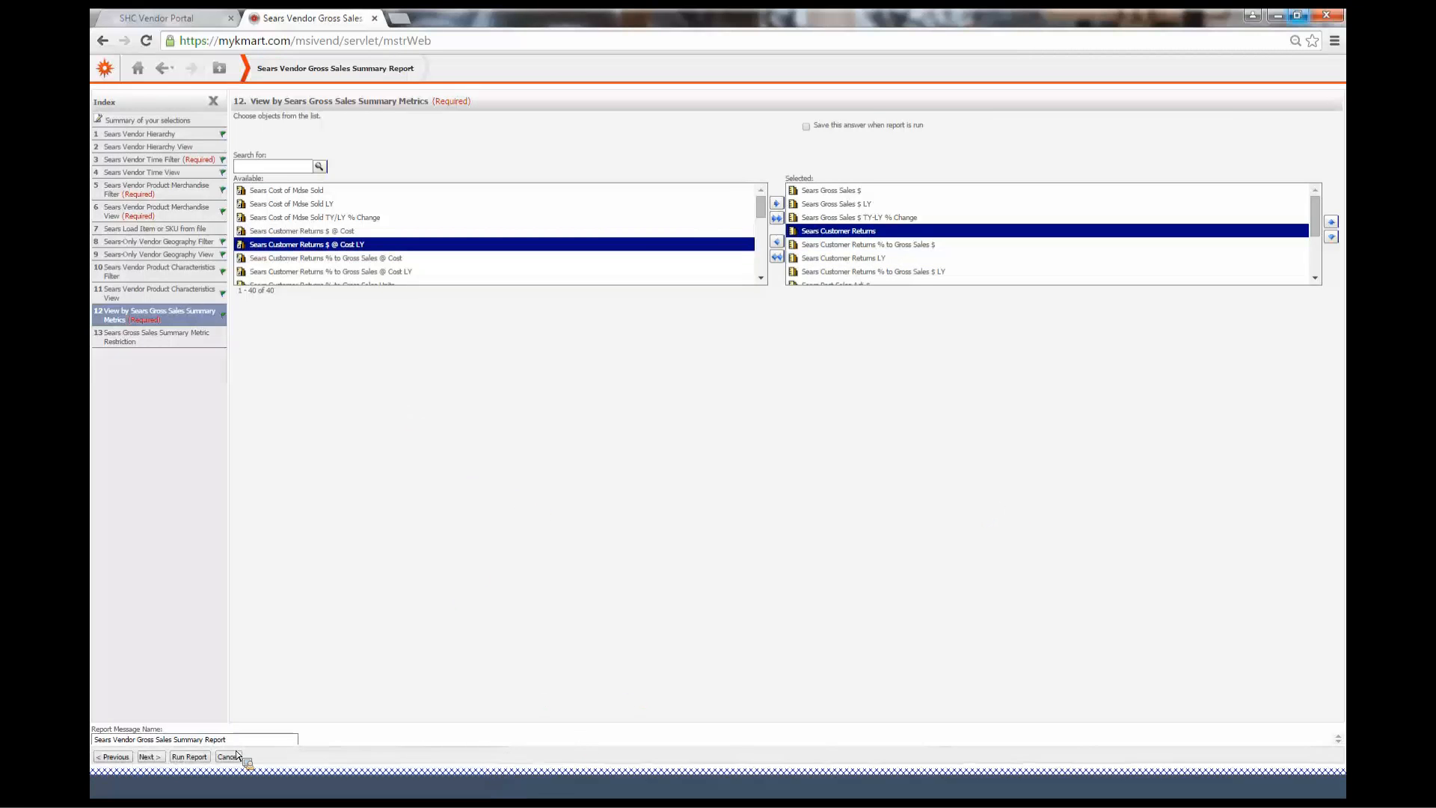
pyautogui.click(190, 757)
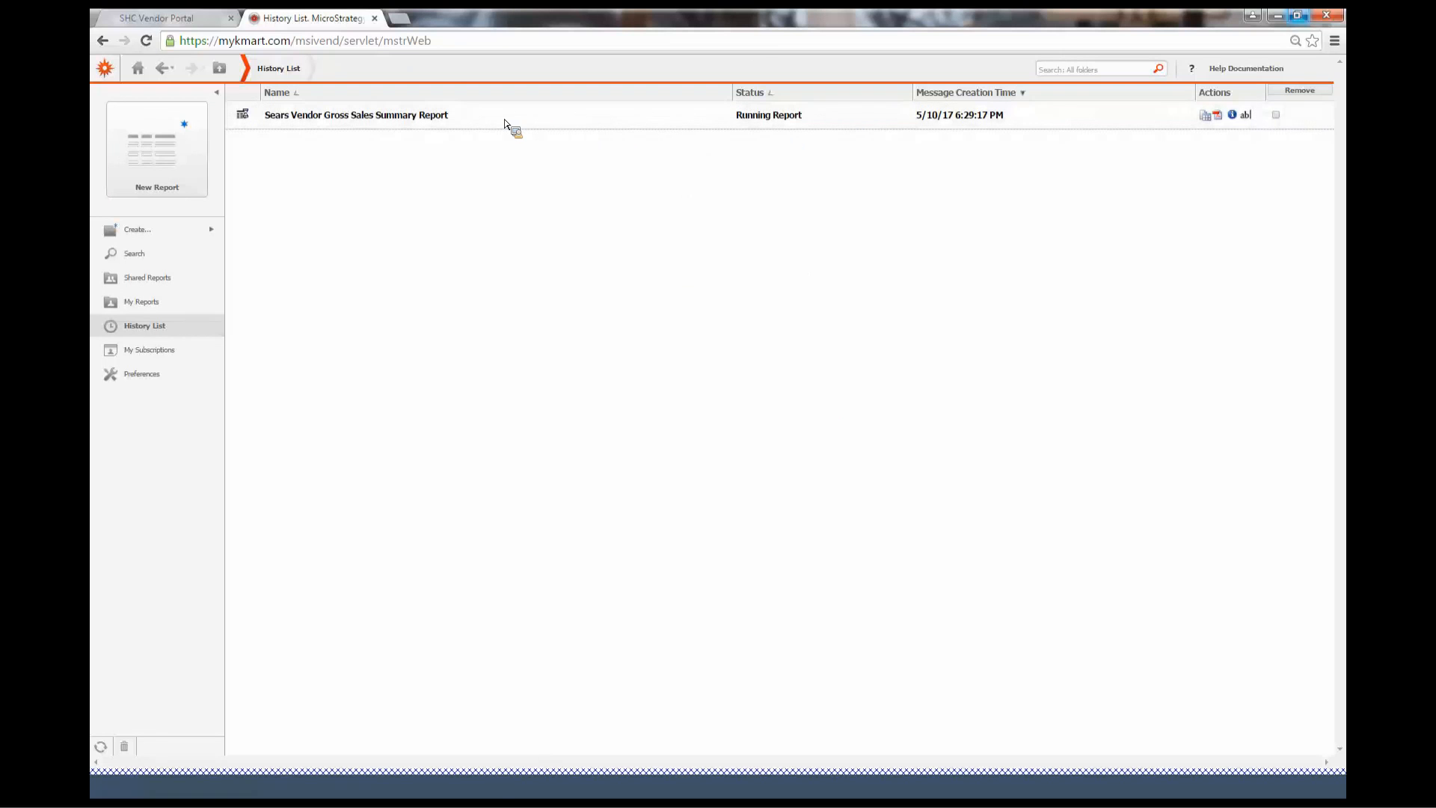
# Refresh the History List and open the finished Sears Vendor Gross Sales Summary Report
pyautogui.moveTo(351, 123); pyautogui.dragTo(587, 231)
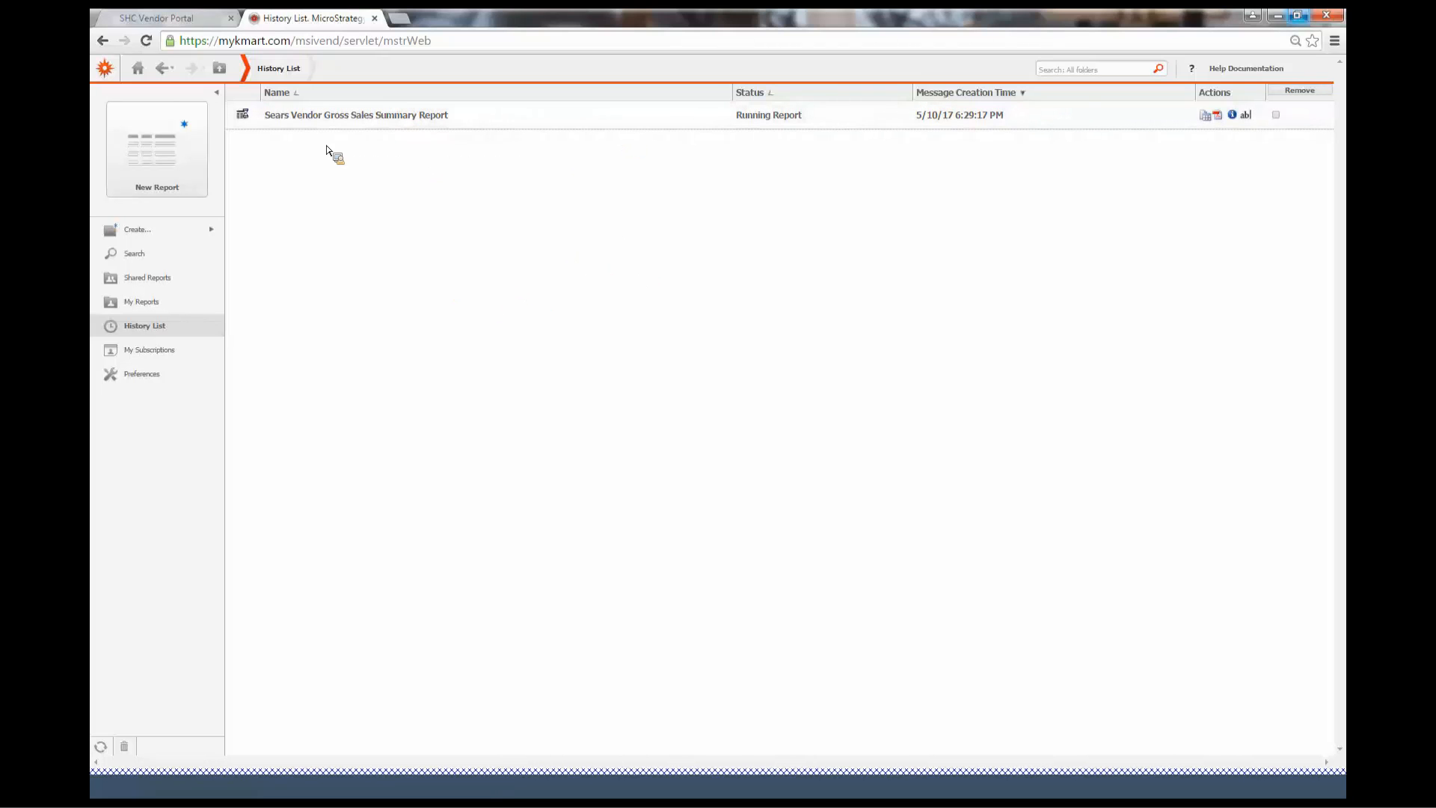
pyautogui.click(299, 41)
pyautogui.click(142, 70)
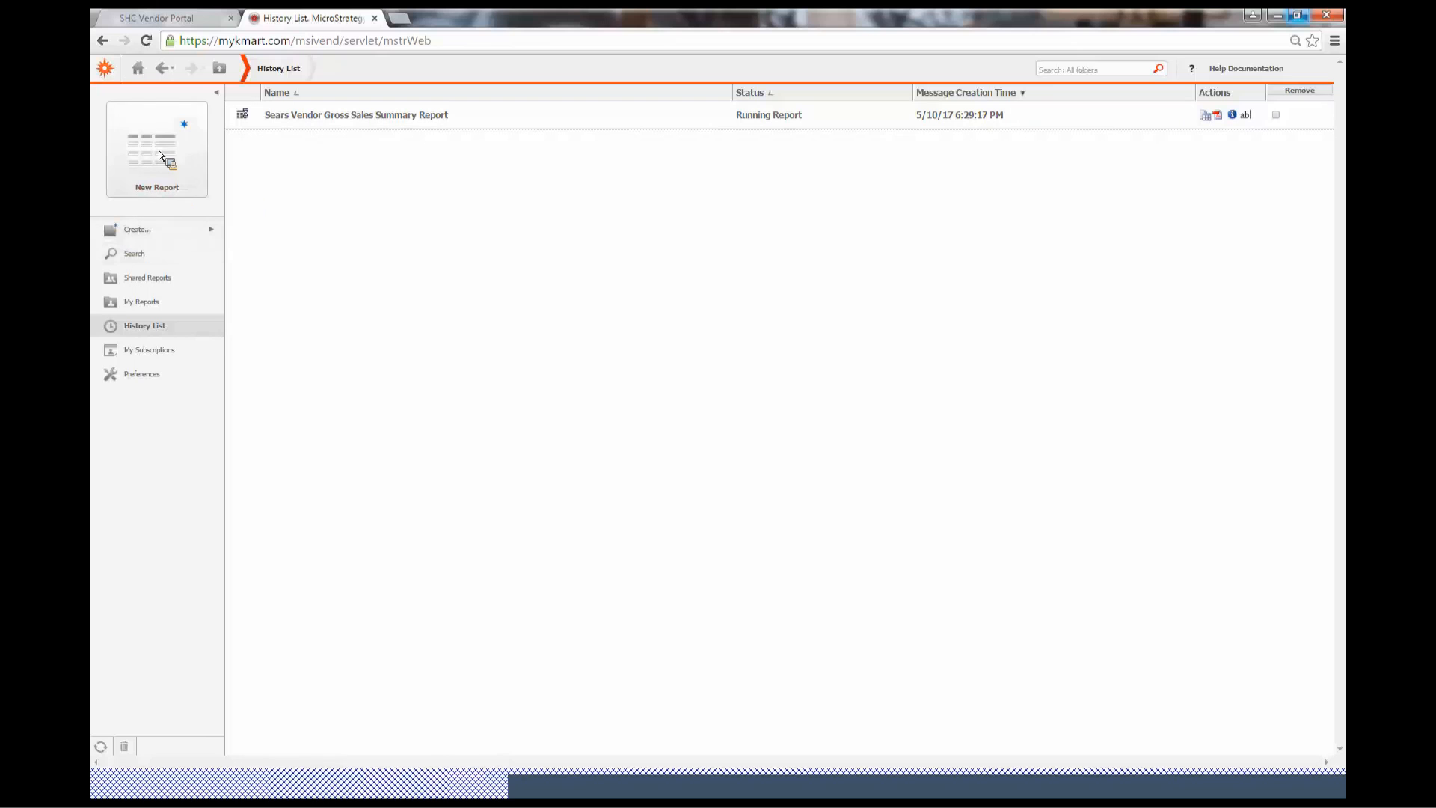
pyautogui.click(158, 327)
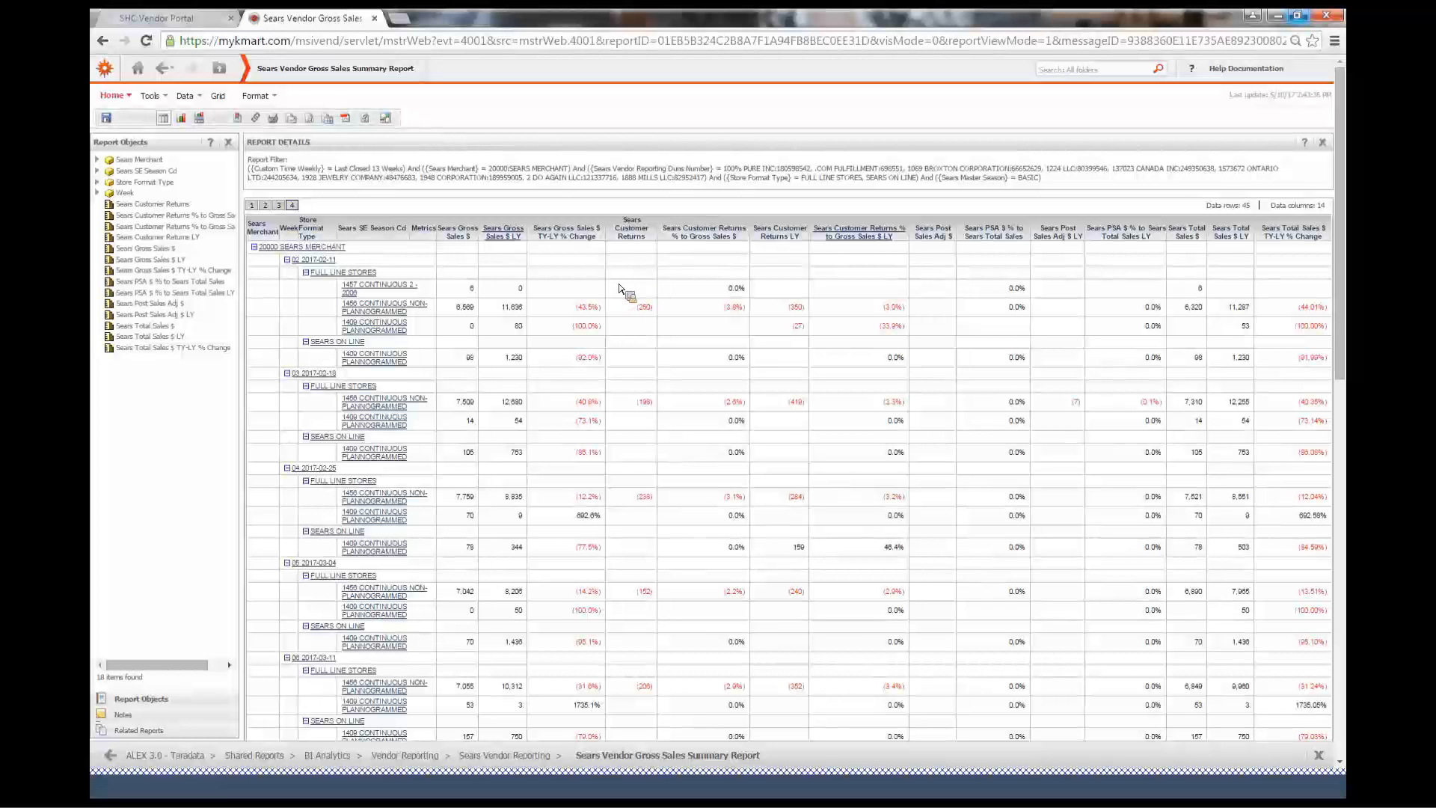
# Re-prompt the report to revise its prompt answers
pyautogui.click(191, 98)
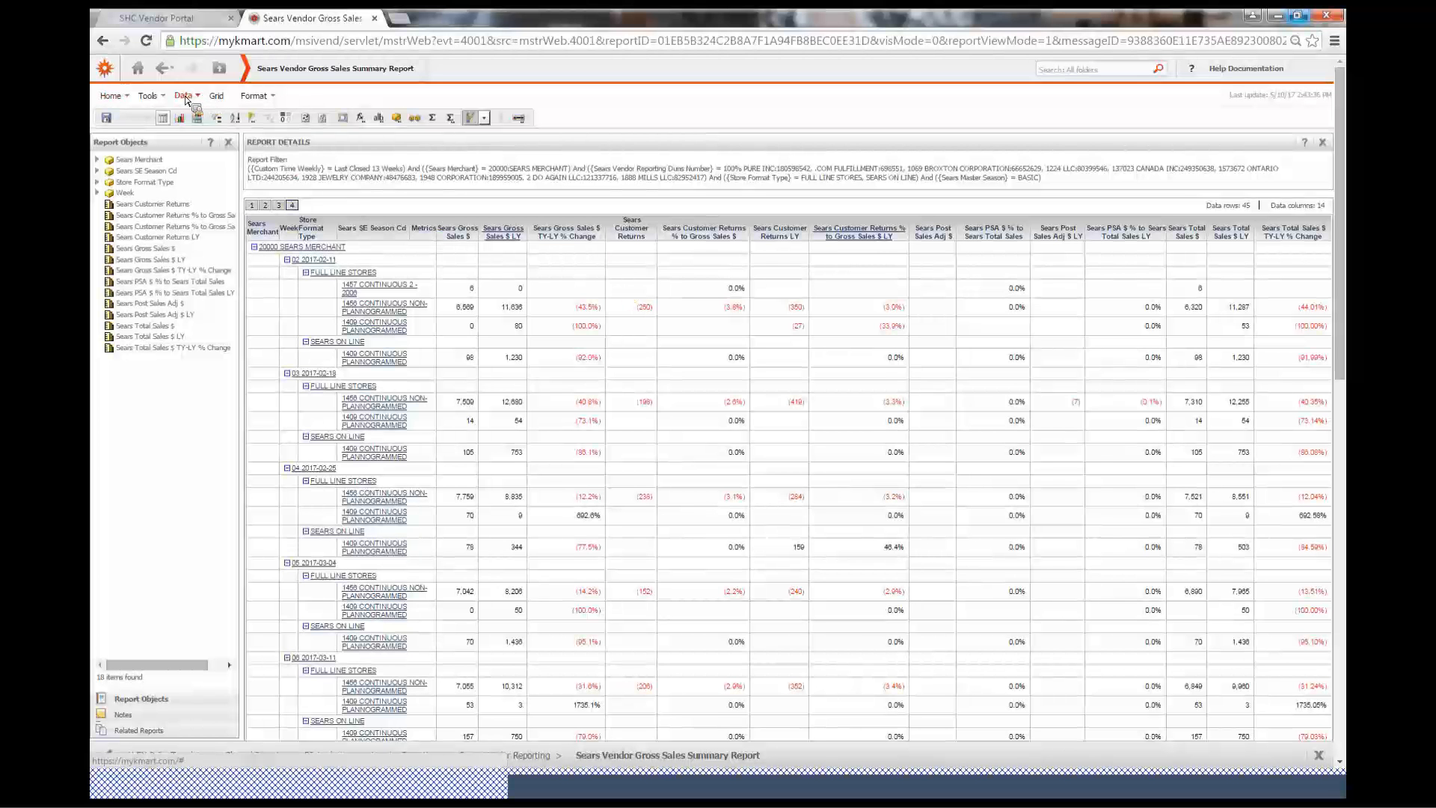
pyautogui.click(186, 98)
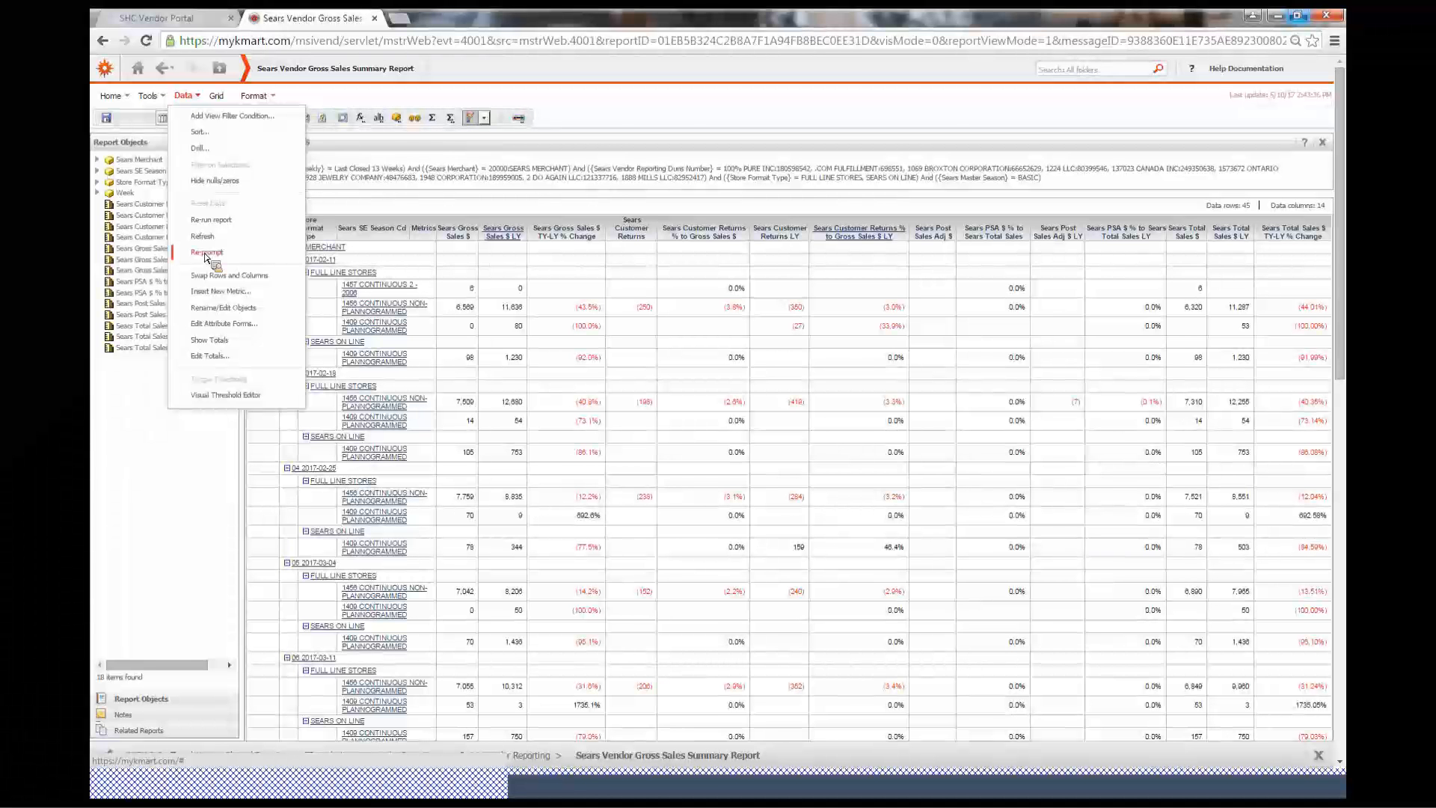
pyautogui.click(470, 205)
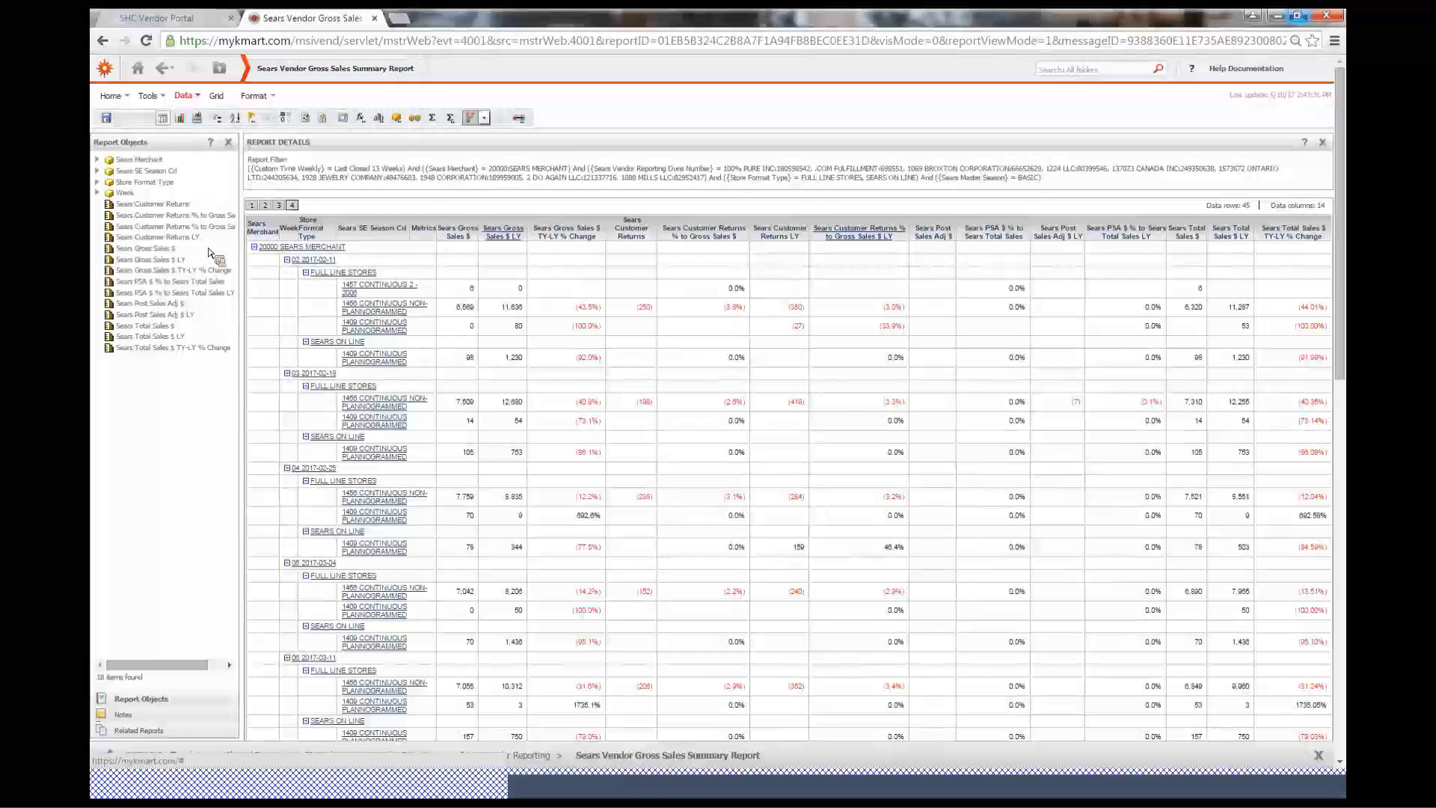
pyautogui.click(201, 99)
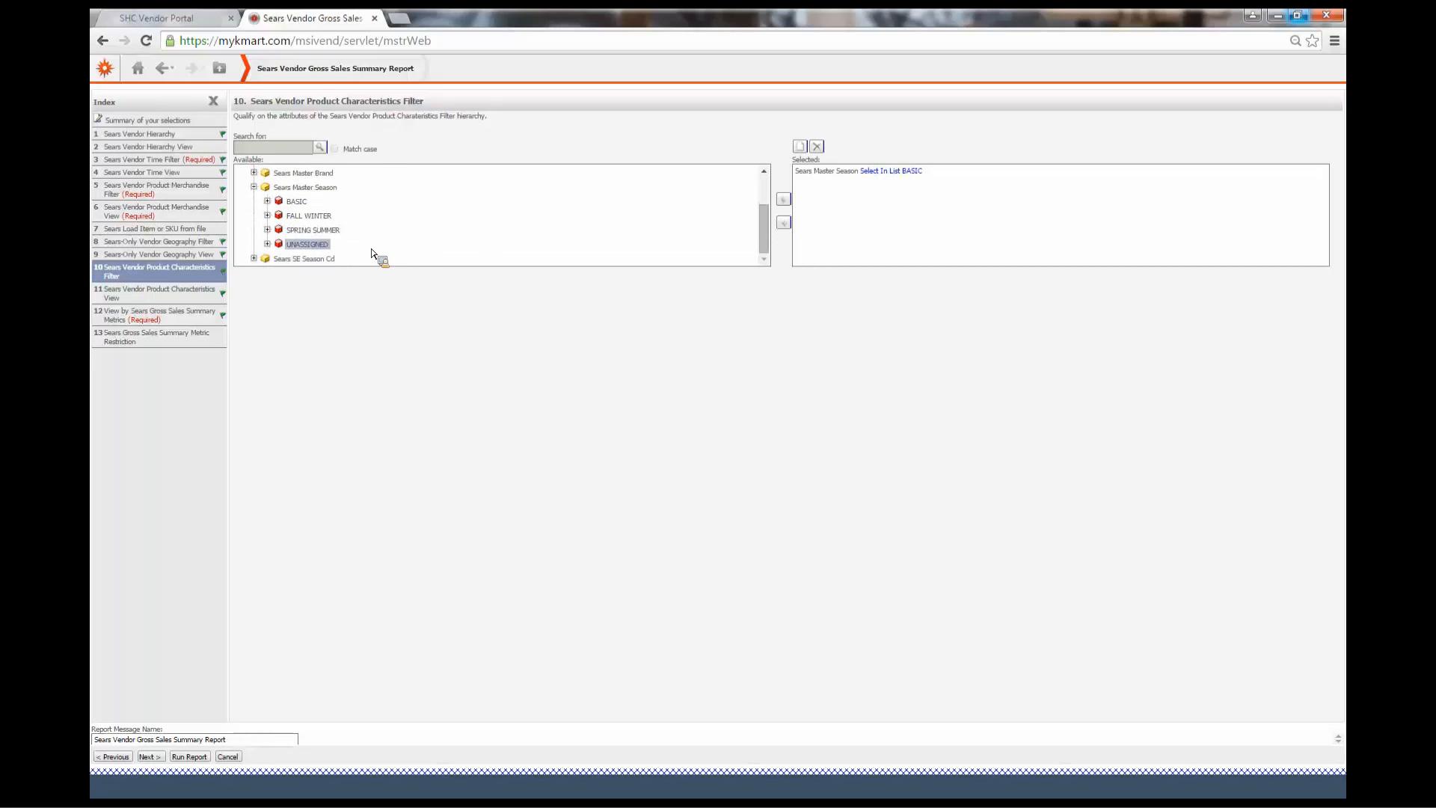
# Add FALL WINTER and SPRING SUMMER to the Sears Master Season qualification in the Product Characteristics Filter
pyautogui.moveTo(372, 253); pyautogui.dragTo(334, 222)
pyautogui.click(331, 218)
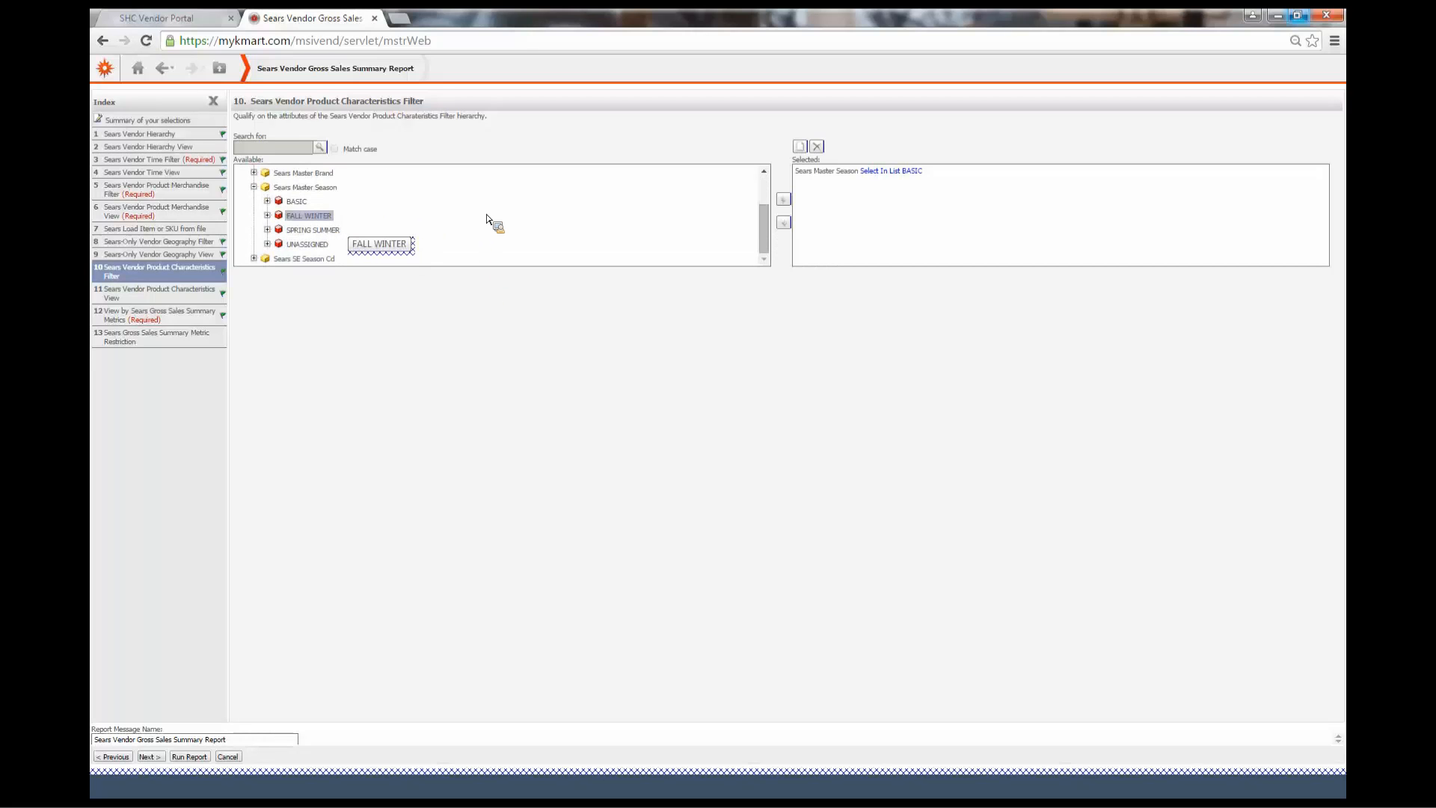
pyautogui.click(783, 199)
pyautogui.click(314, 228)
pyautogui.moveTo(312, 216); pyautogui.dragTo(518, 465)
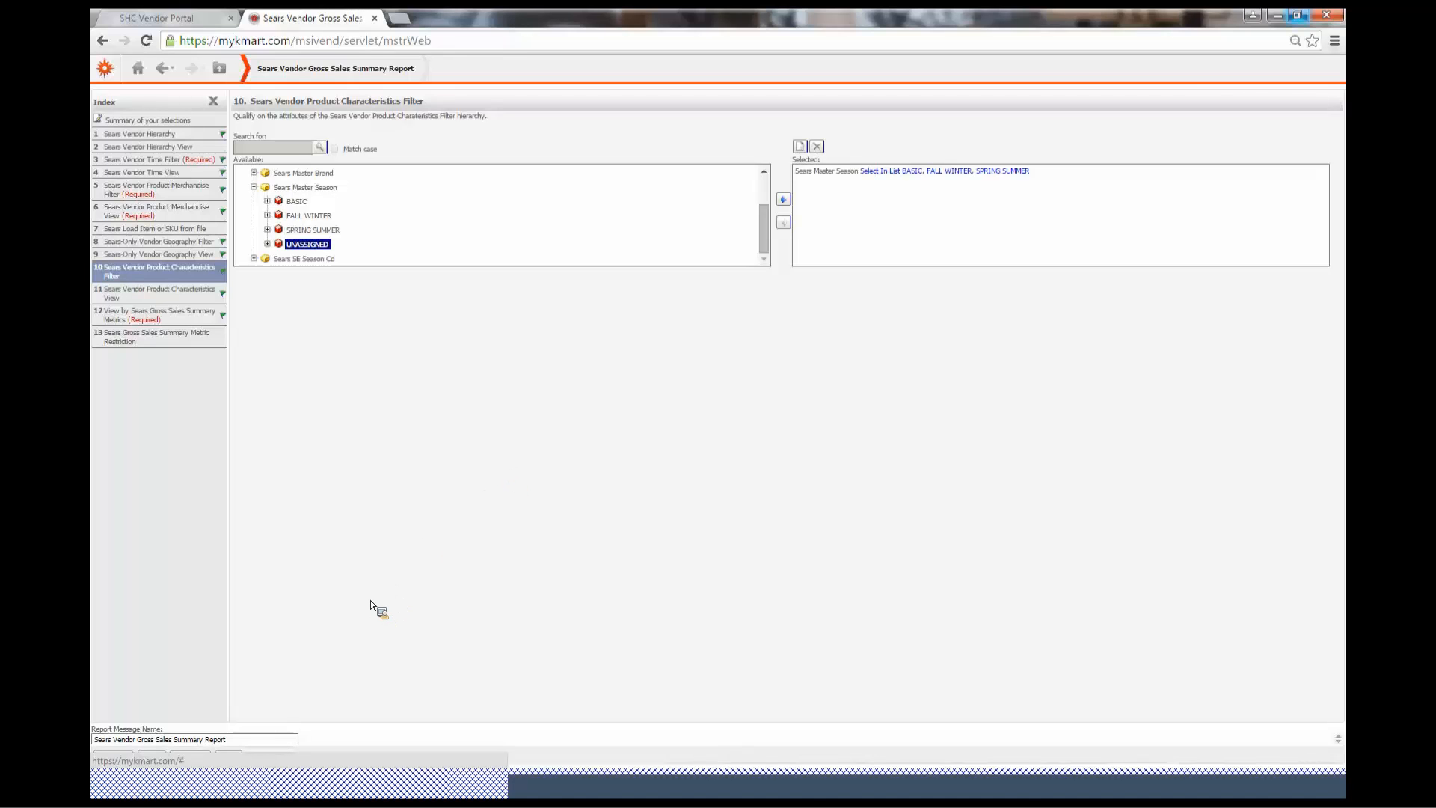
# Open the Sears Vendor Time Filter prompt and browse its Custom Time Weekly, Week and Day hierarchies
pyautogui.click(188, 160)
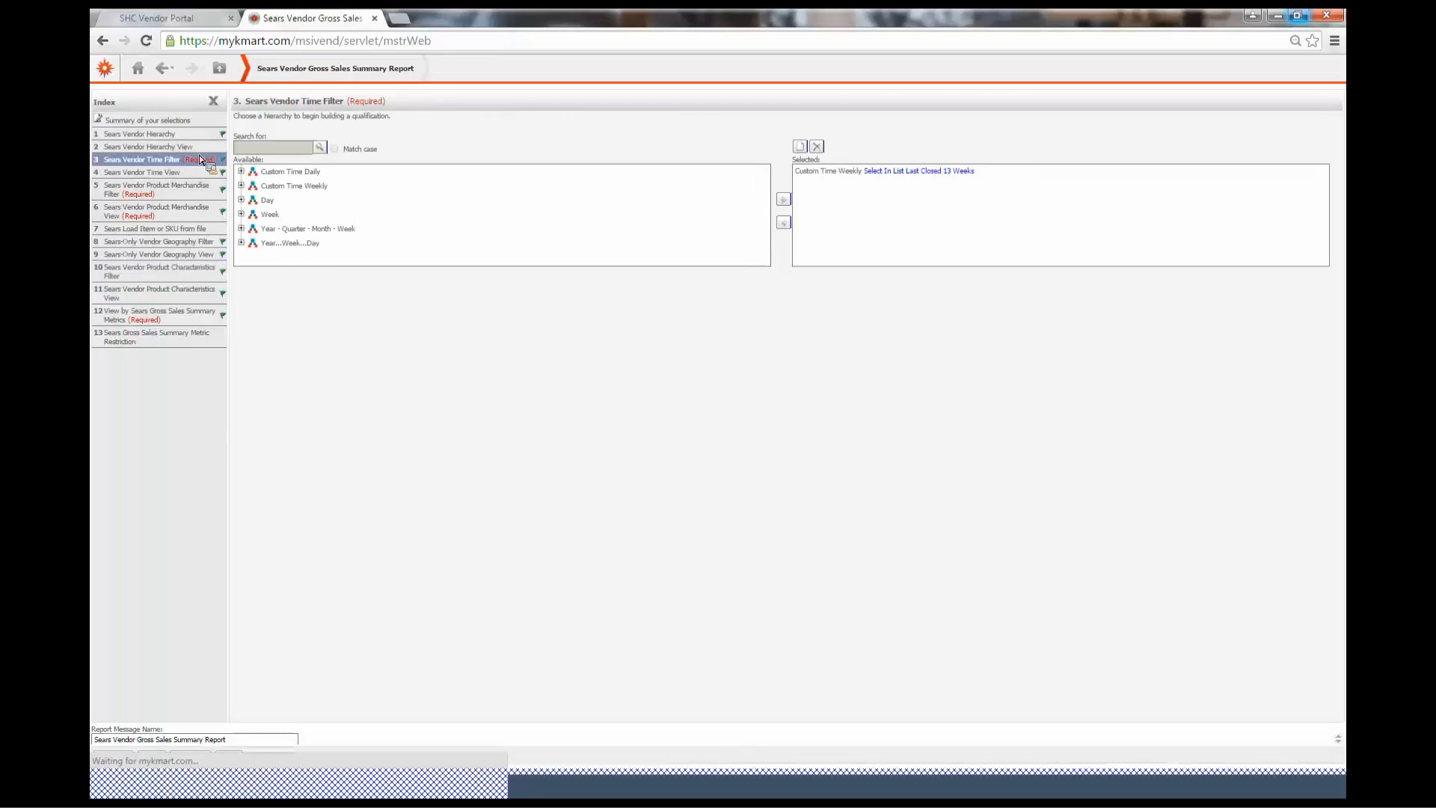
pyautogui.click(168, 174)
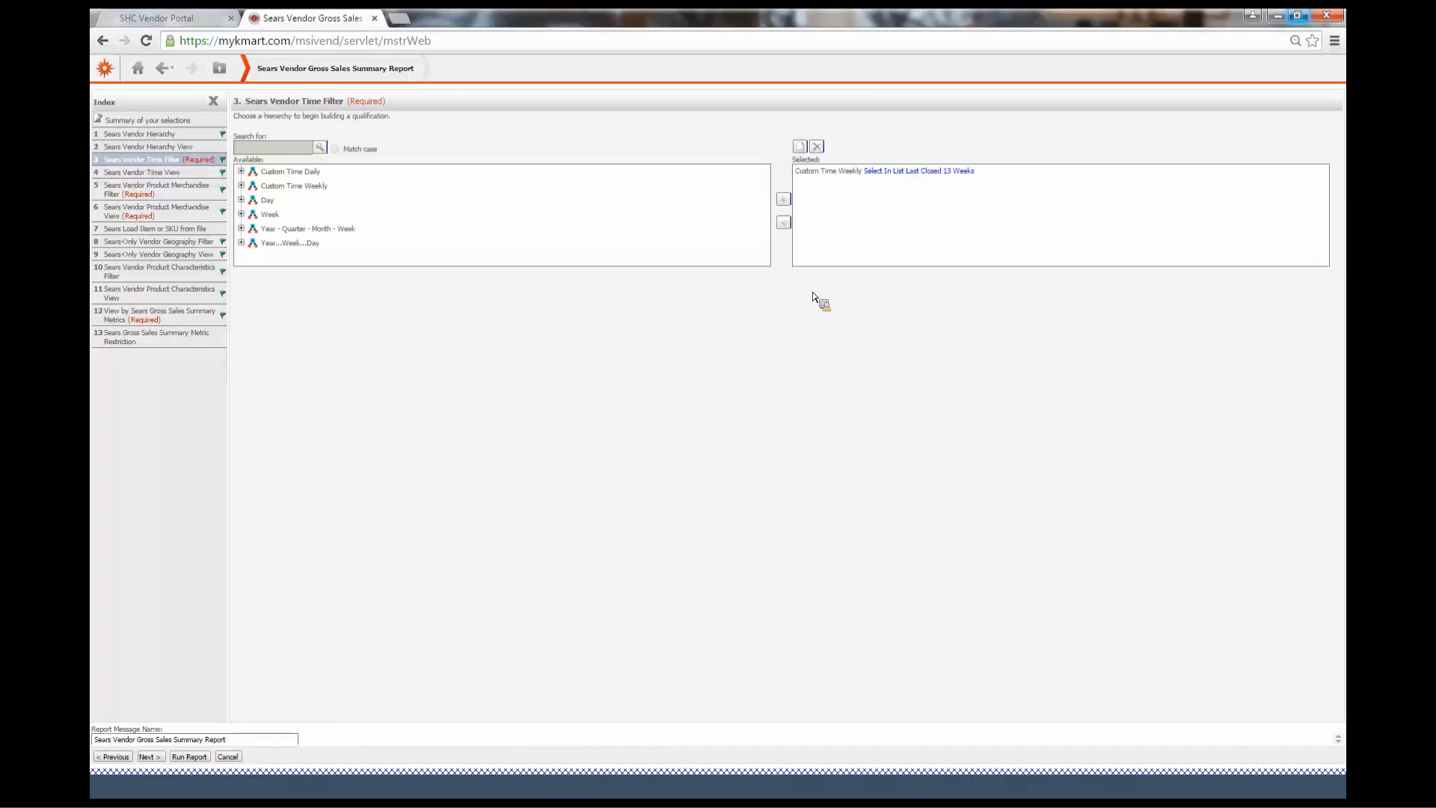
pyautogui.click(254, 187)
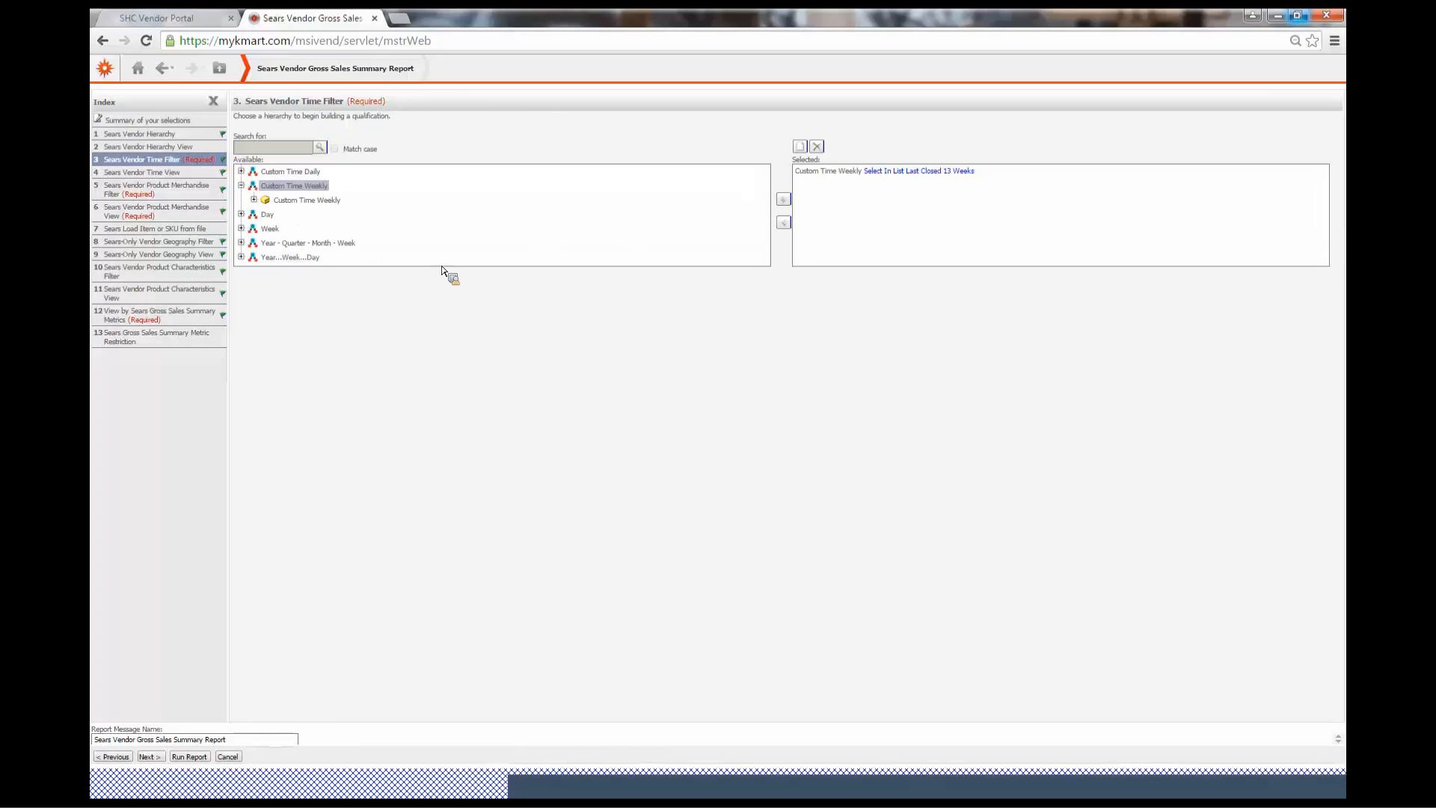
pyautogui.click(254, 199)
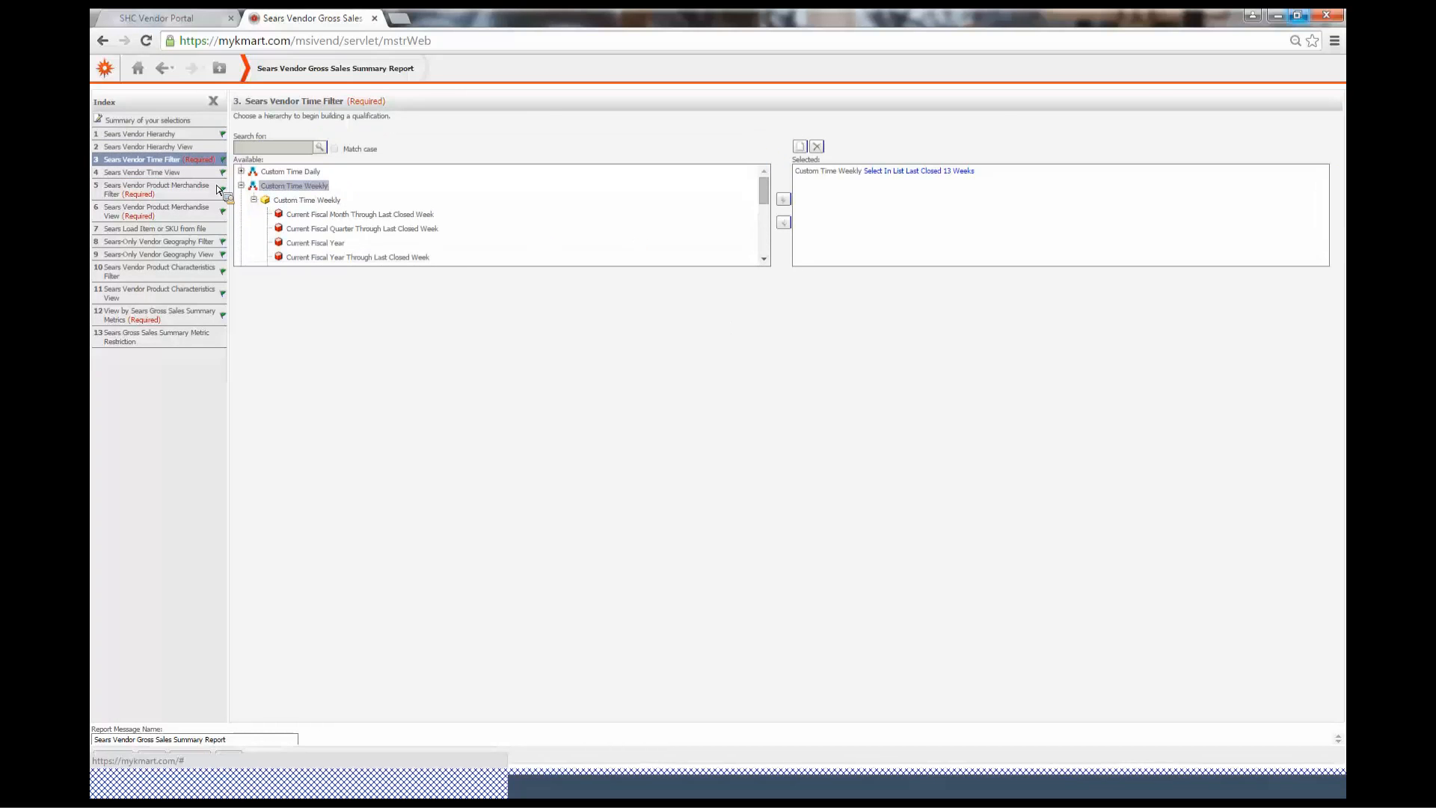
pyautogui.click(241, 186)
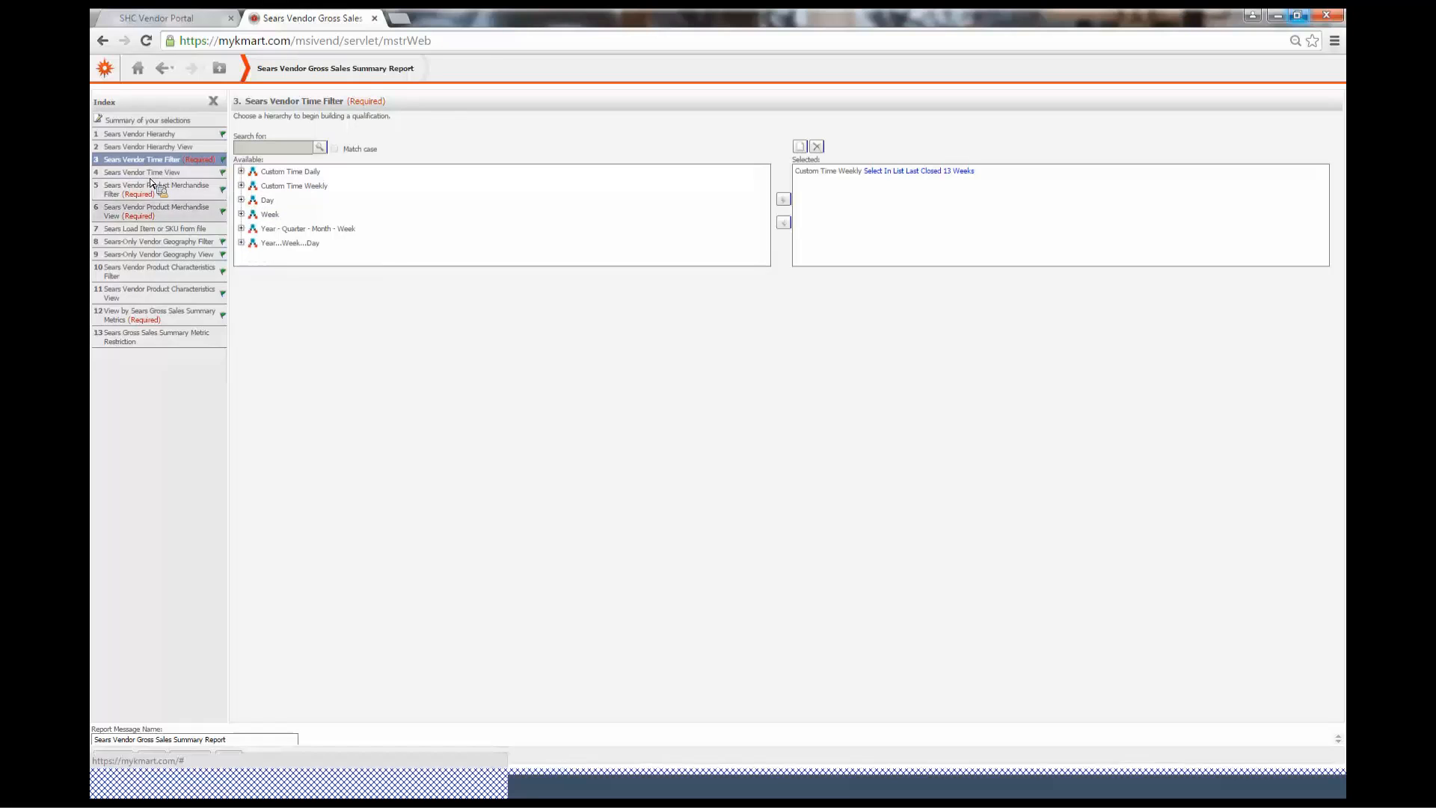
pyautogui.click(240, 215)
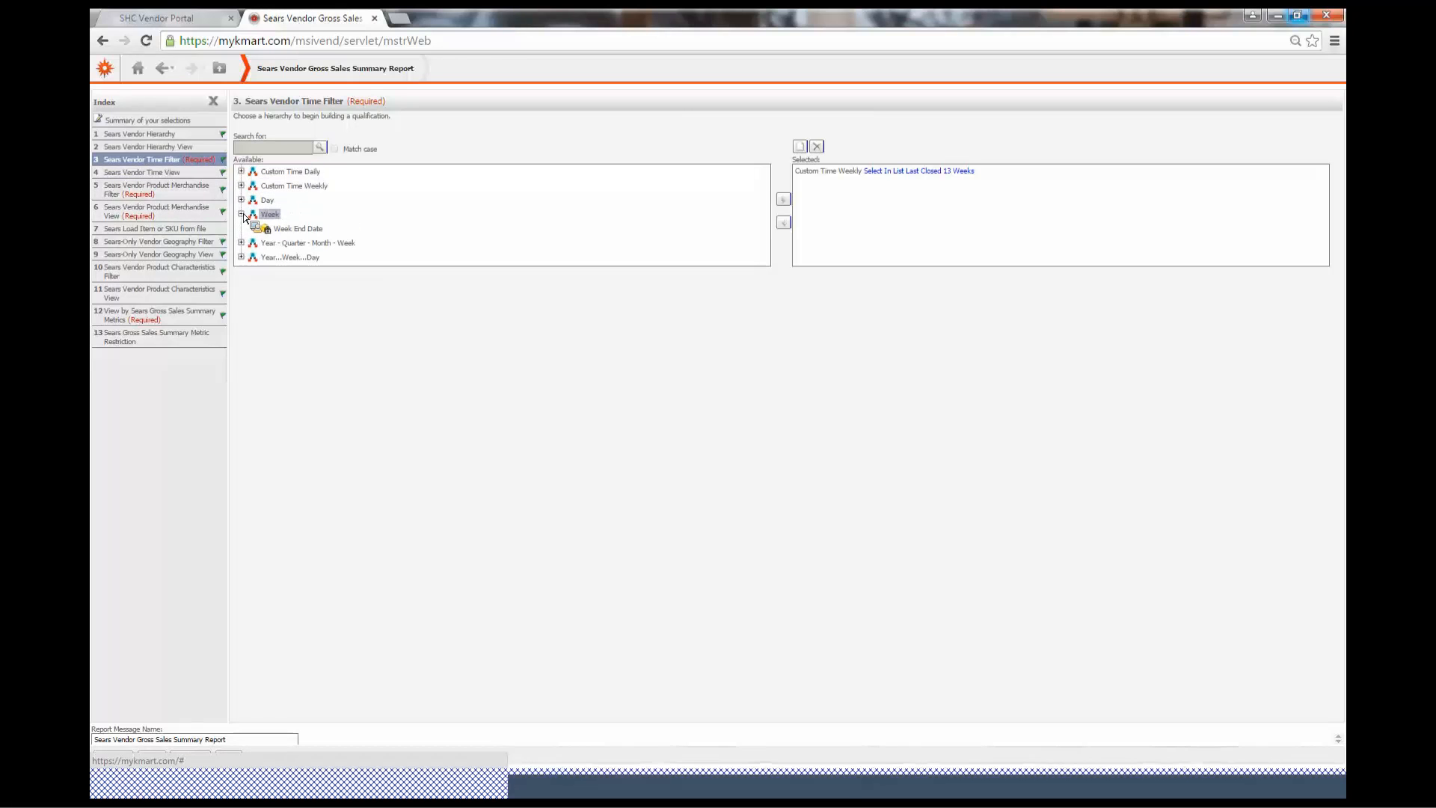
pyautogui.click(242, 201)
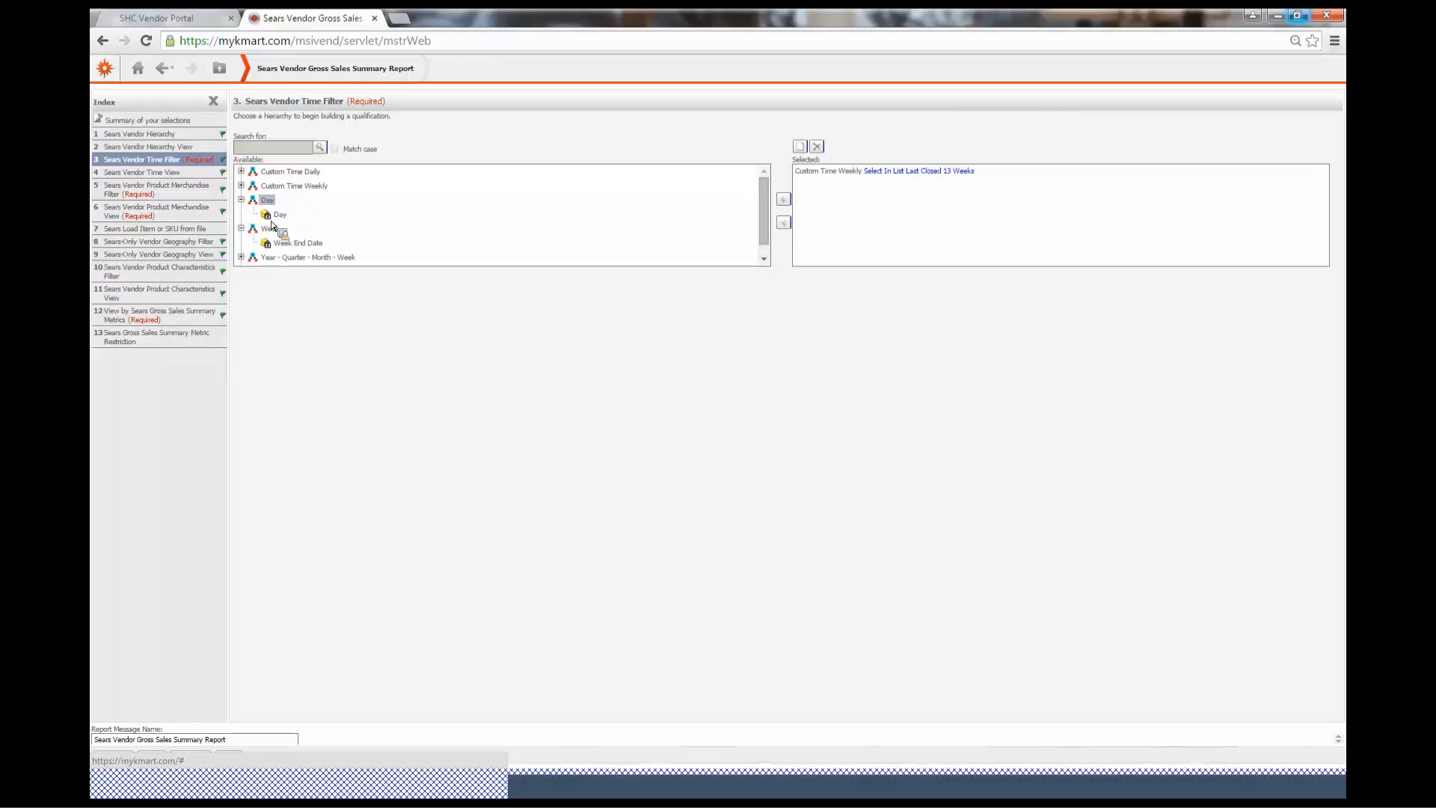
# Qualify the time filter on Day ID equals 4/27/2017, then remove that qualification again
pyautogui.click(280, 215)
pyautogui.click(784, 200)
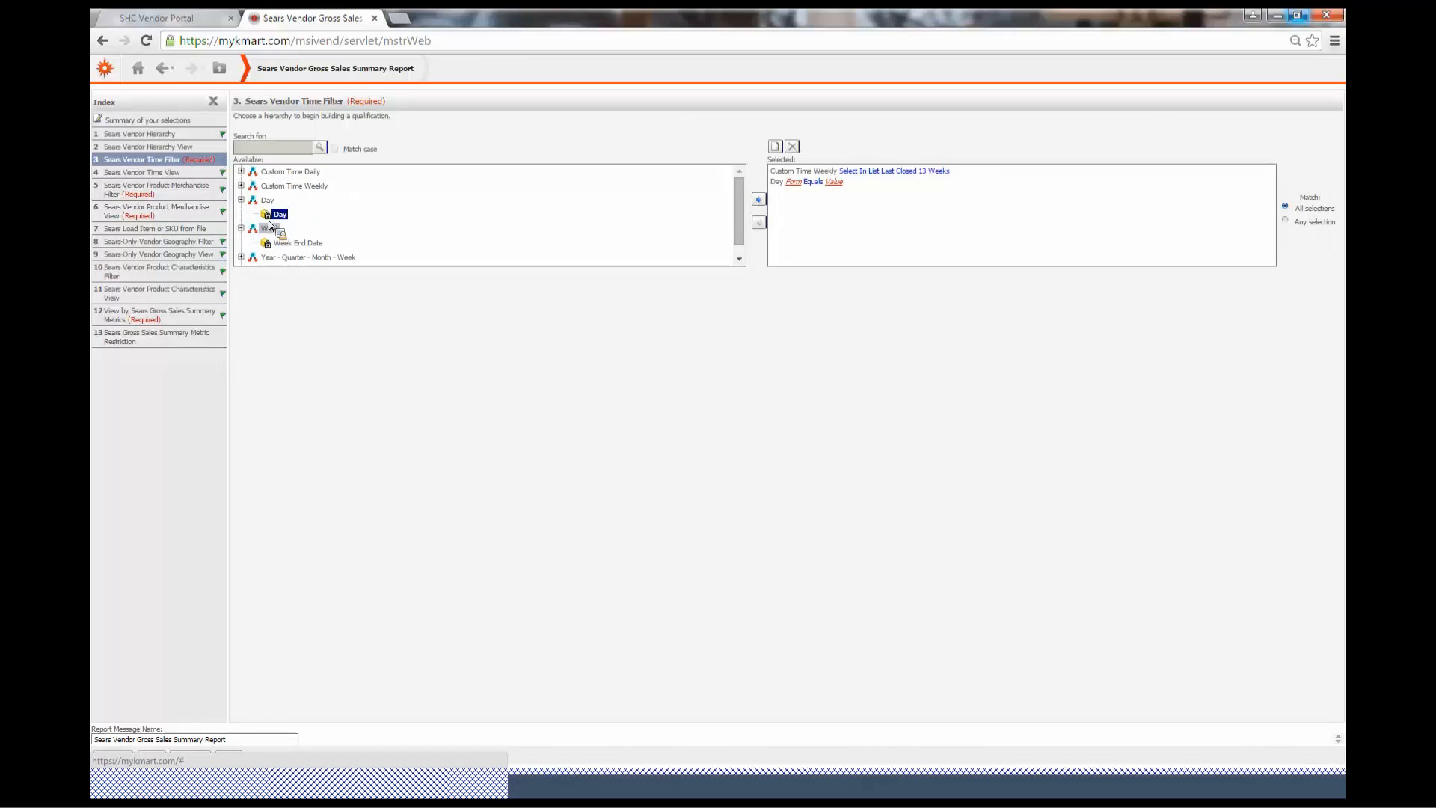
pyautogui.moveTo(273, 218); pyautogui.dragTo(794, 192)
pyautogui.click(795, 185)
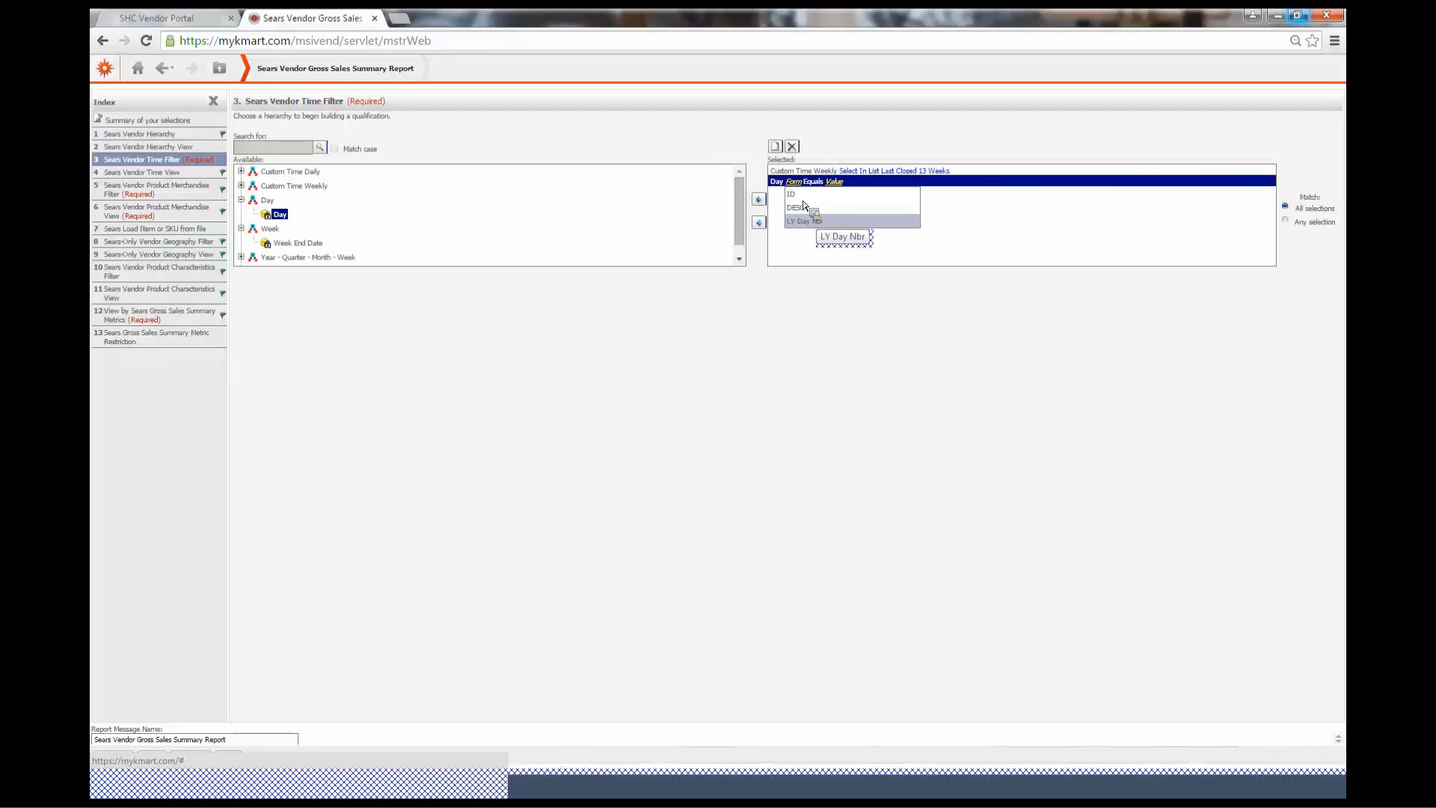
pyautogui.click(831, 194)
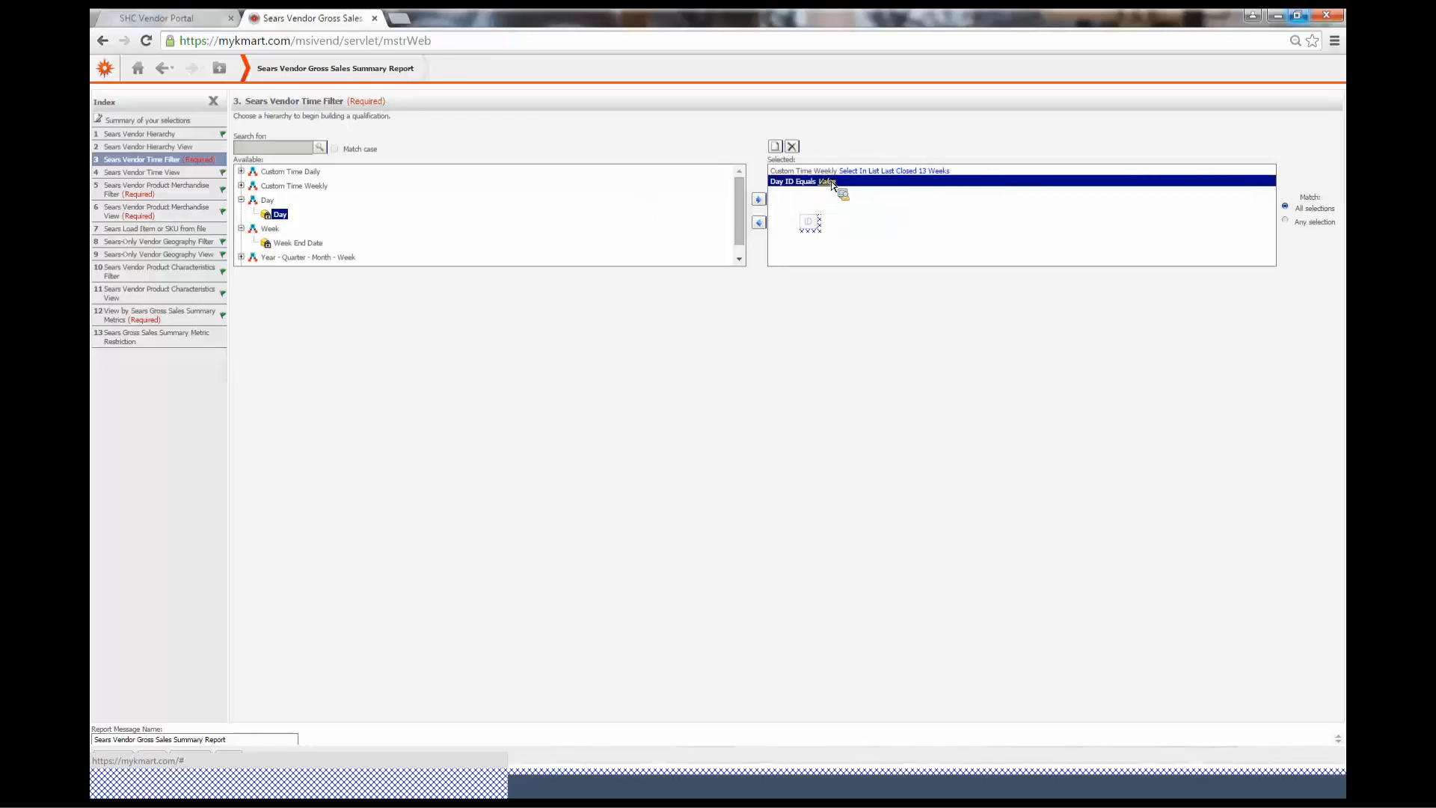
pyautogui.click(830, 183)
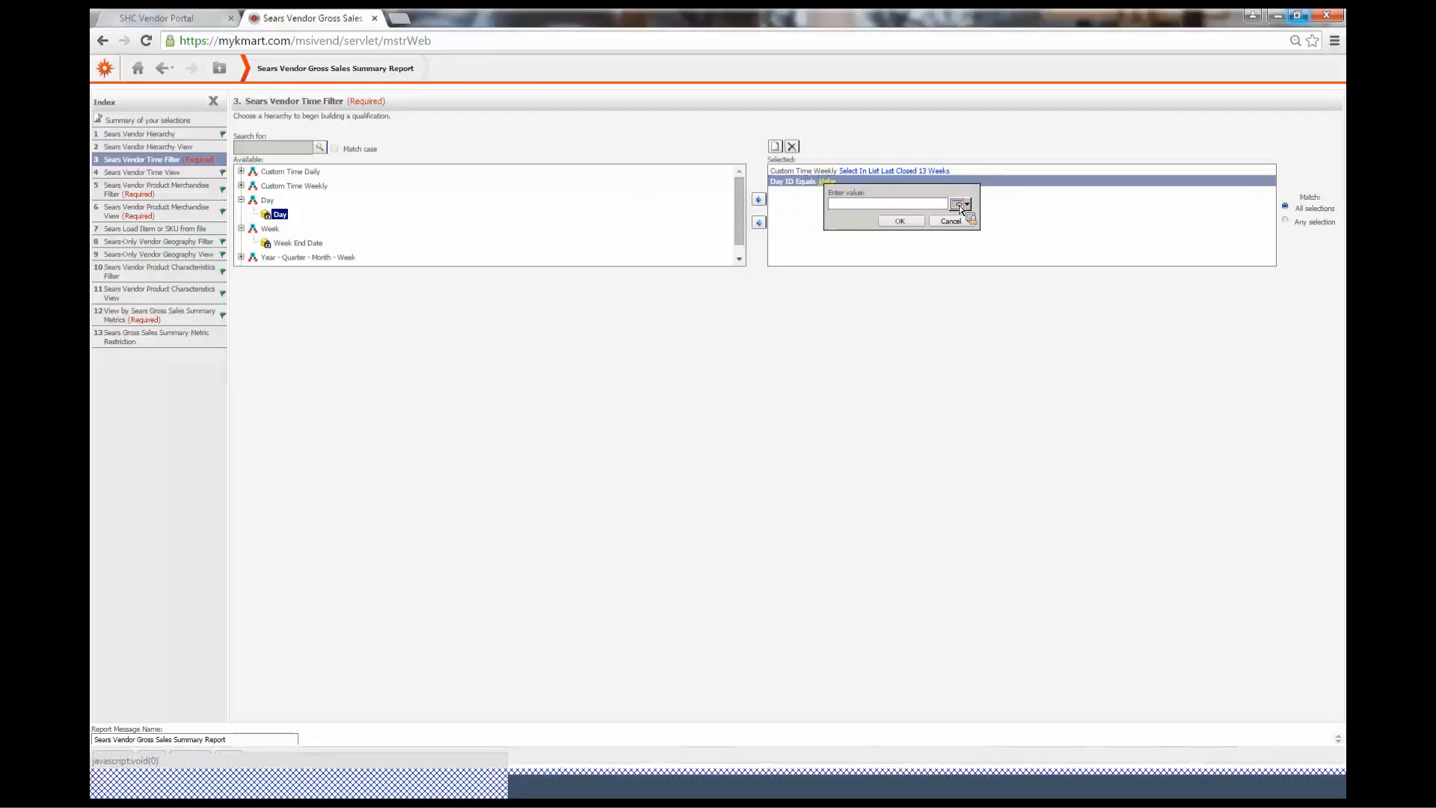
pyautogui.click(957, 205)
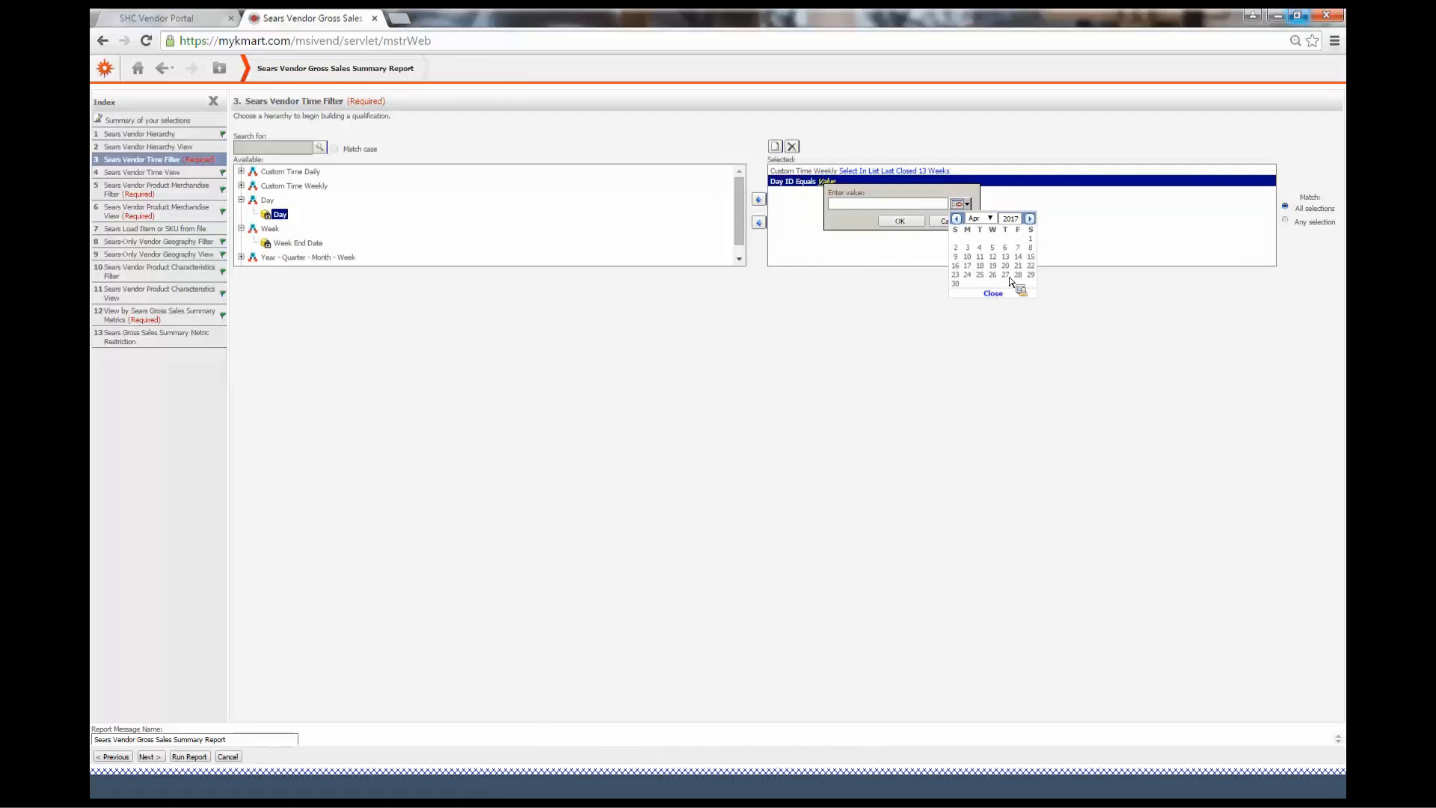
pyautogui.click(1005, 275)
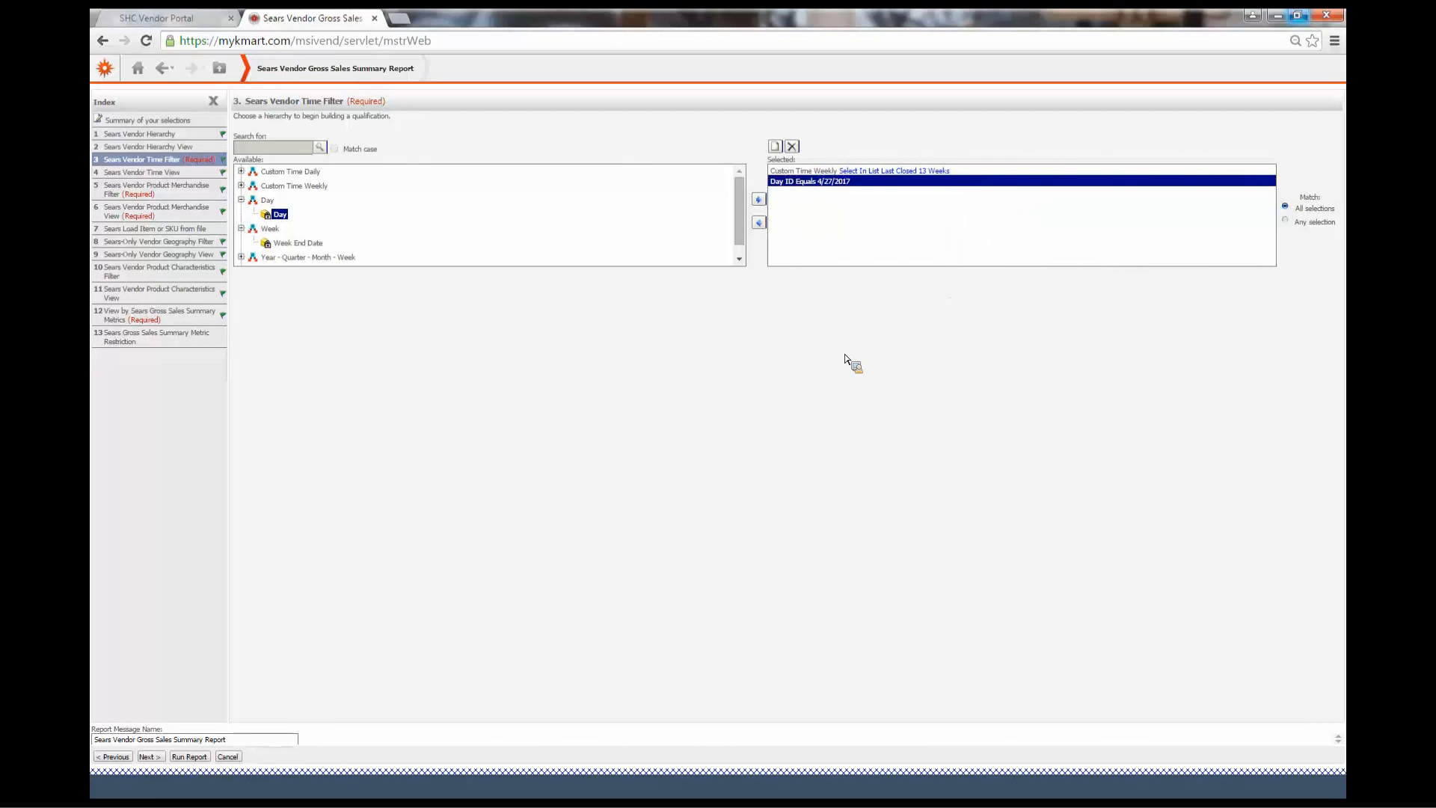
pyautogui.click(763, 226)
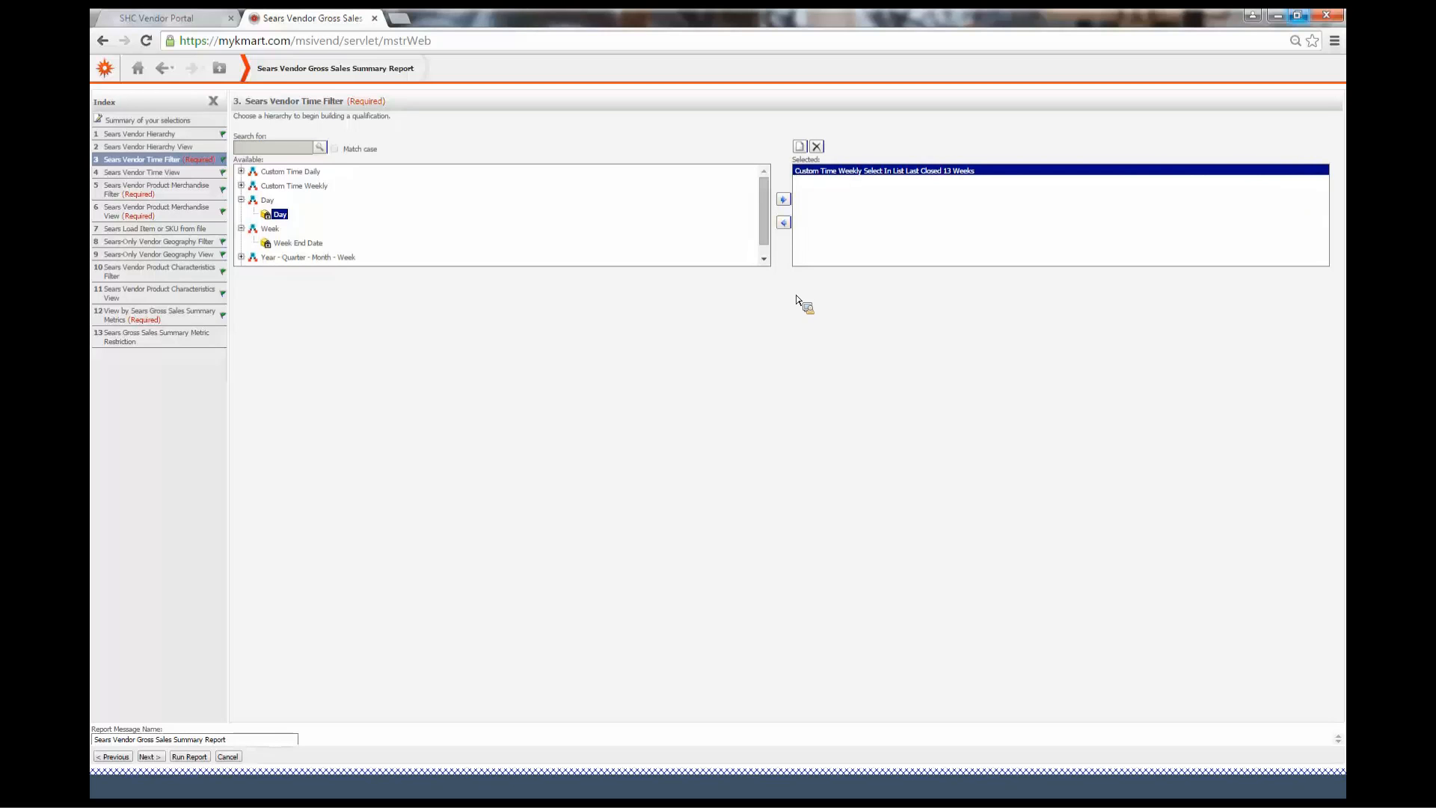
# Browse the Custom Time Daily, Custom Time Weekly, Day and Week hierarchies in the time filter
pyautogui.click(241, 201)
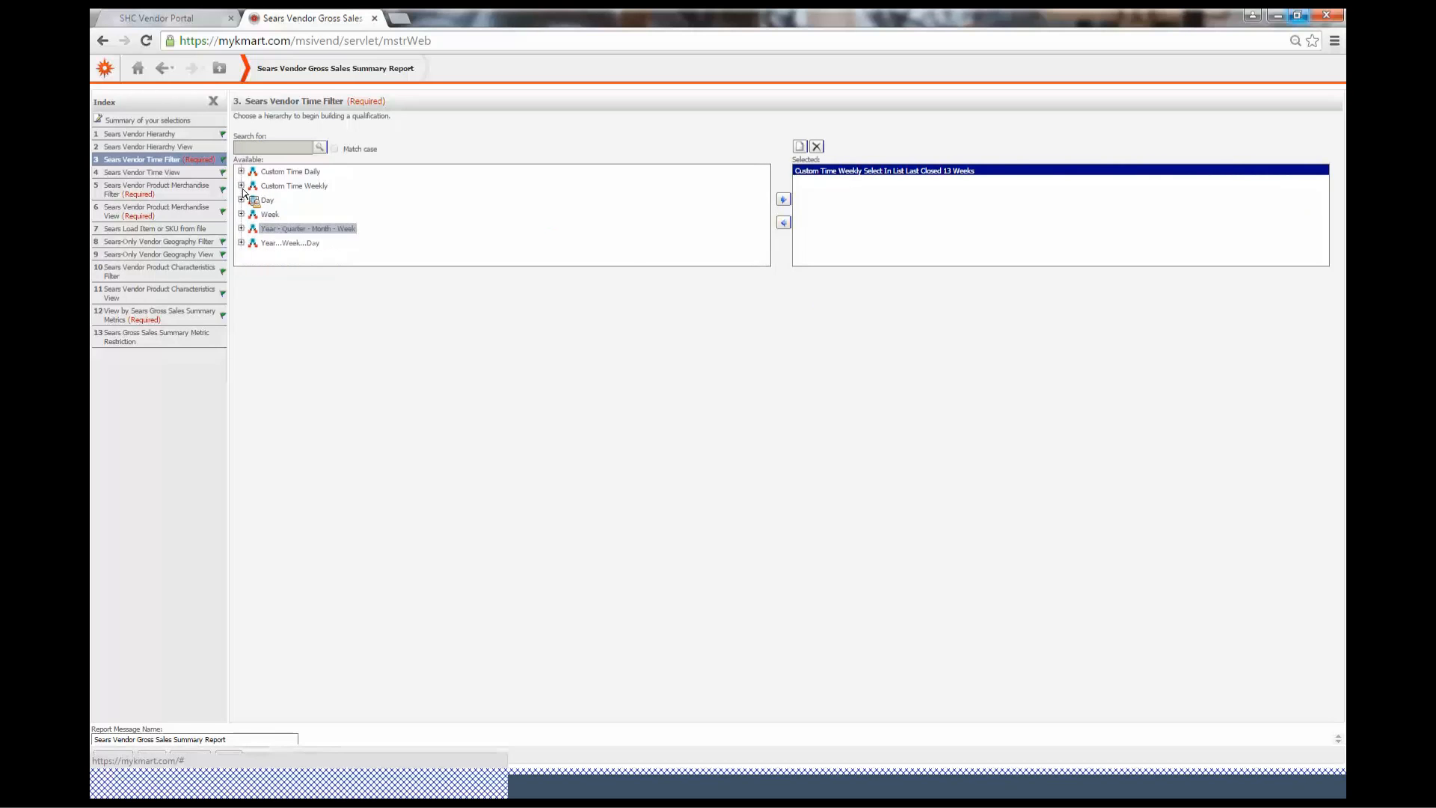
pyautogui.click(241, 186)
pyautogui.scroll(-2, 424, 232)
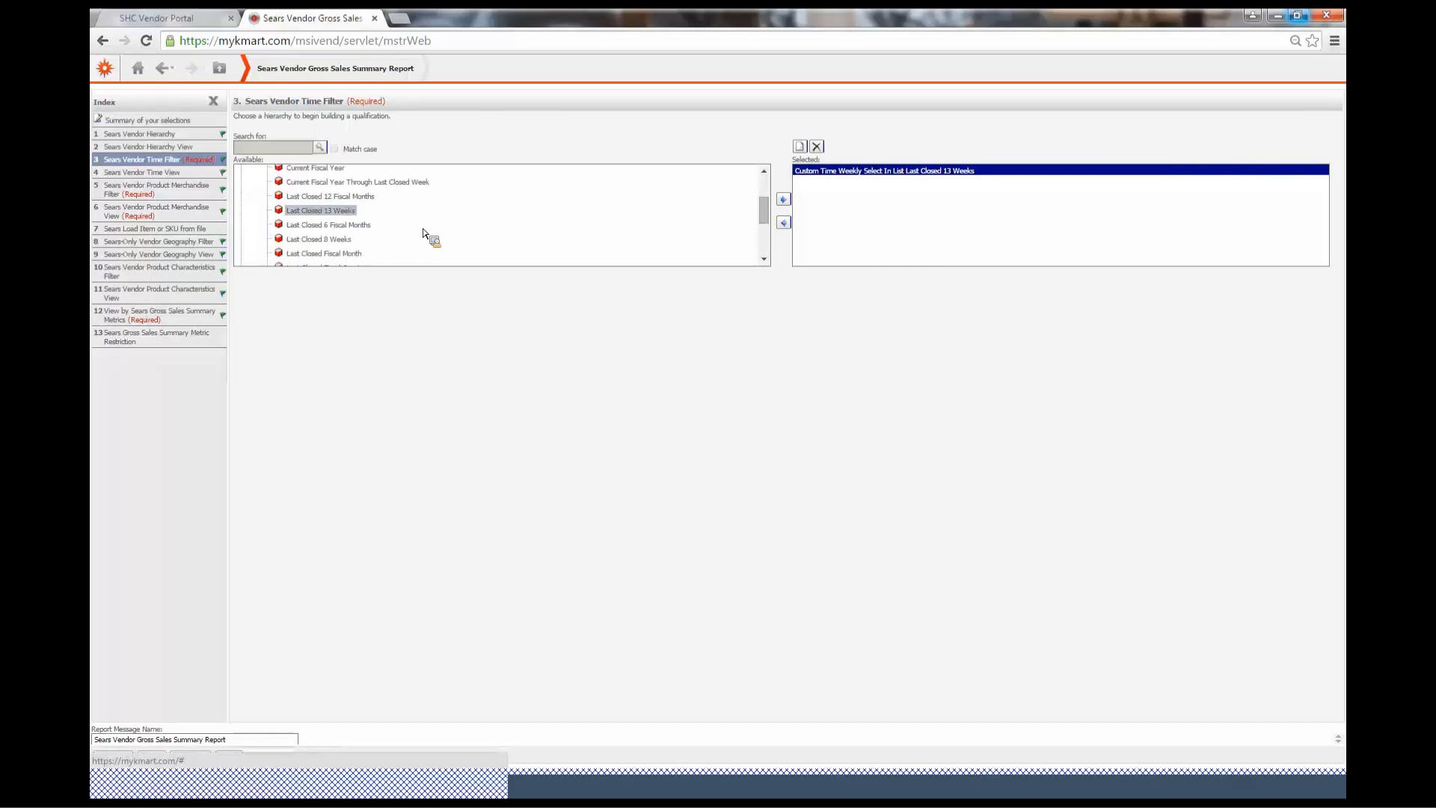
pyautogui.scroll(3, 423, 233)
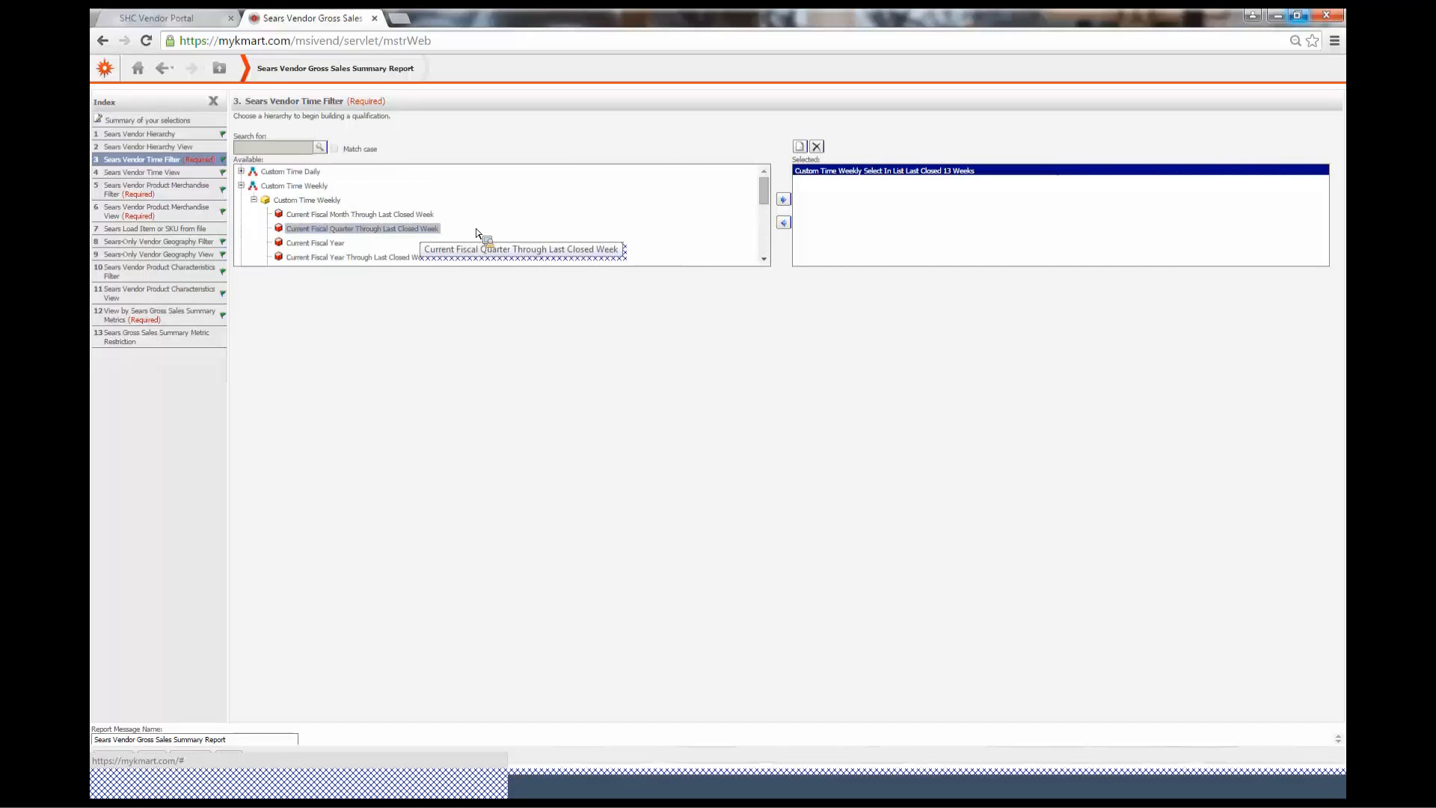
pyautogui.click(241, 186)
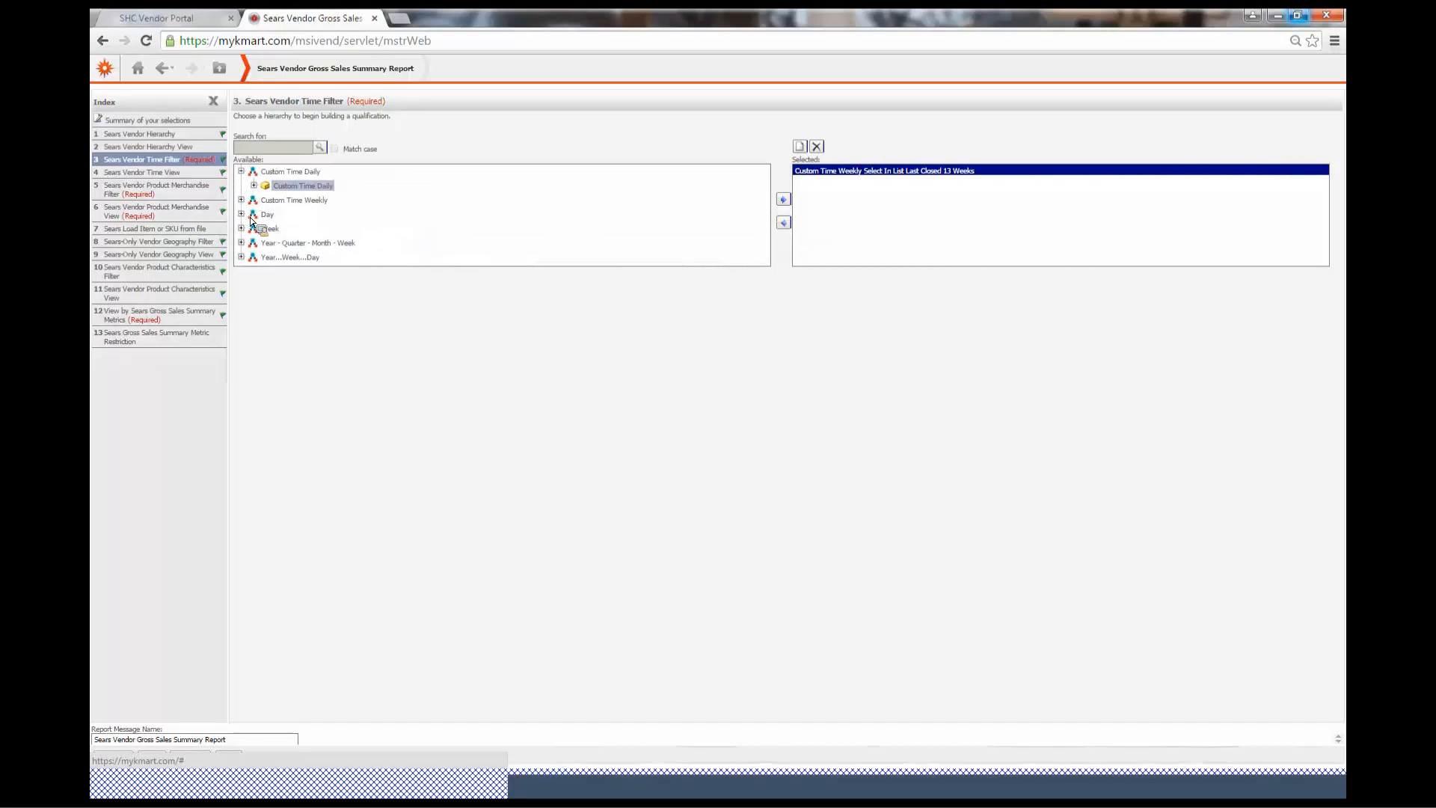
pyautogui.moveTo(245, 232); pyautogui.dragTo(245, 212)
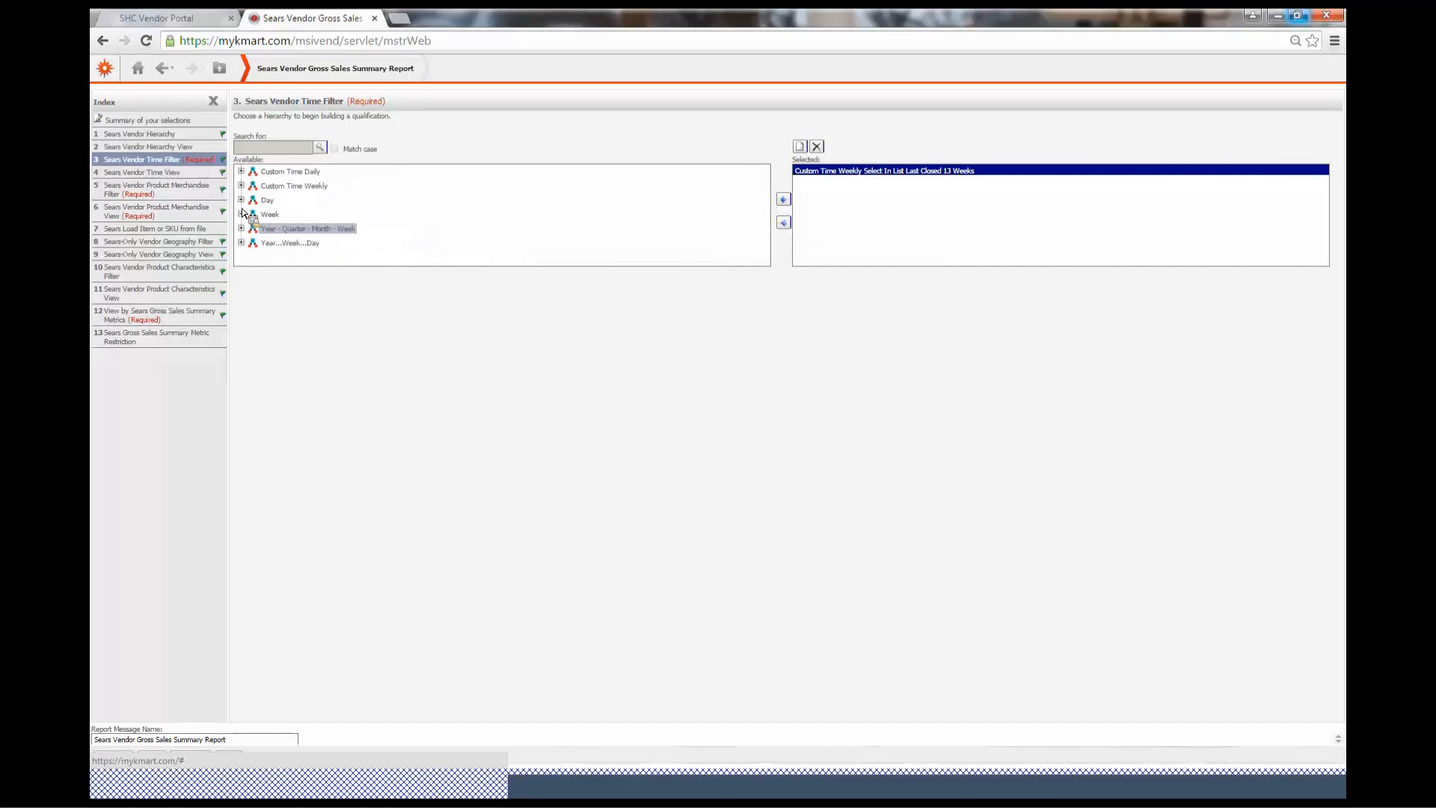
pyautogui.click(241, 200)
pyautogui.click(241, 201)
pyautogui.click(241, 214)
# Qualify the time filter on Week End Date equals 4/22/2017, then remove that qualification again
pyautogui.click(329, 231)
pyautogui.moveTo(529, 198); pyautogui.dragTo(804, 171)
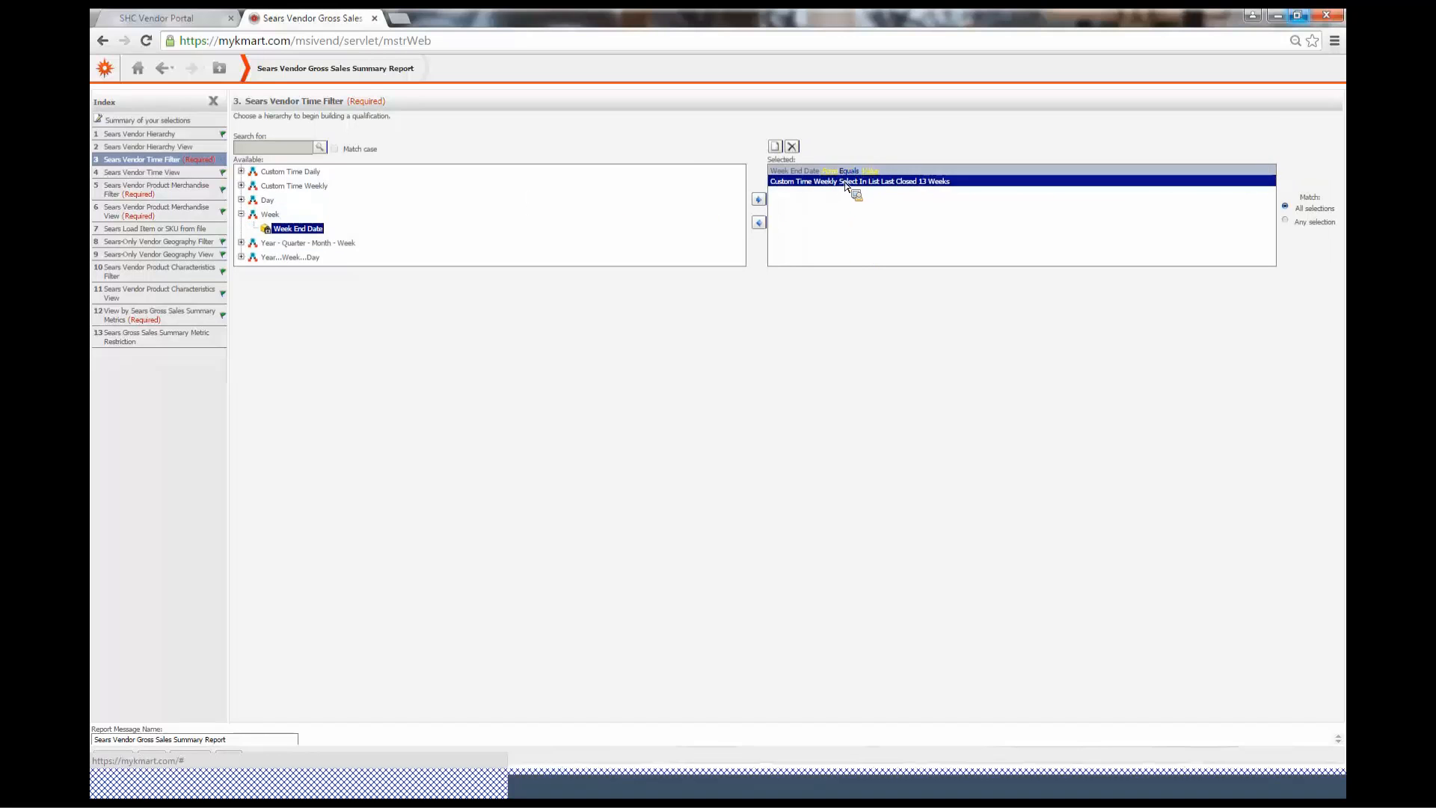
pyautogui.click(860, 170)
pyautogui.click(865, 181)
pyautogui.click(865, 172)
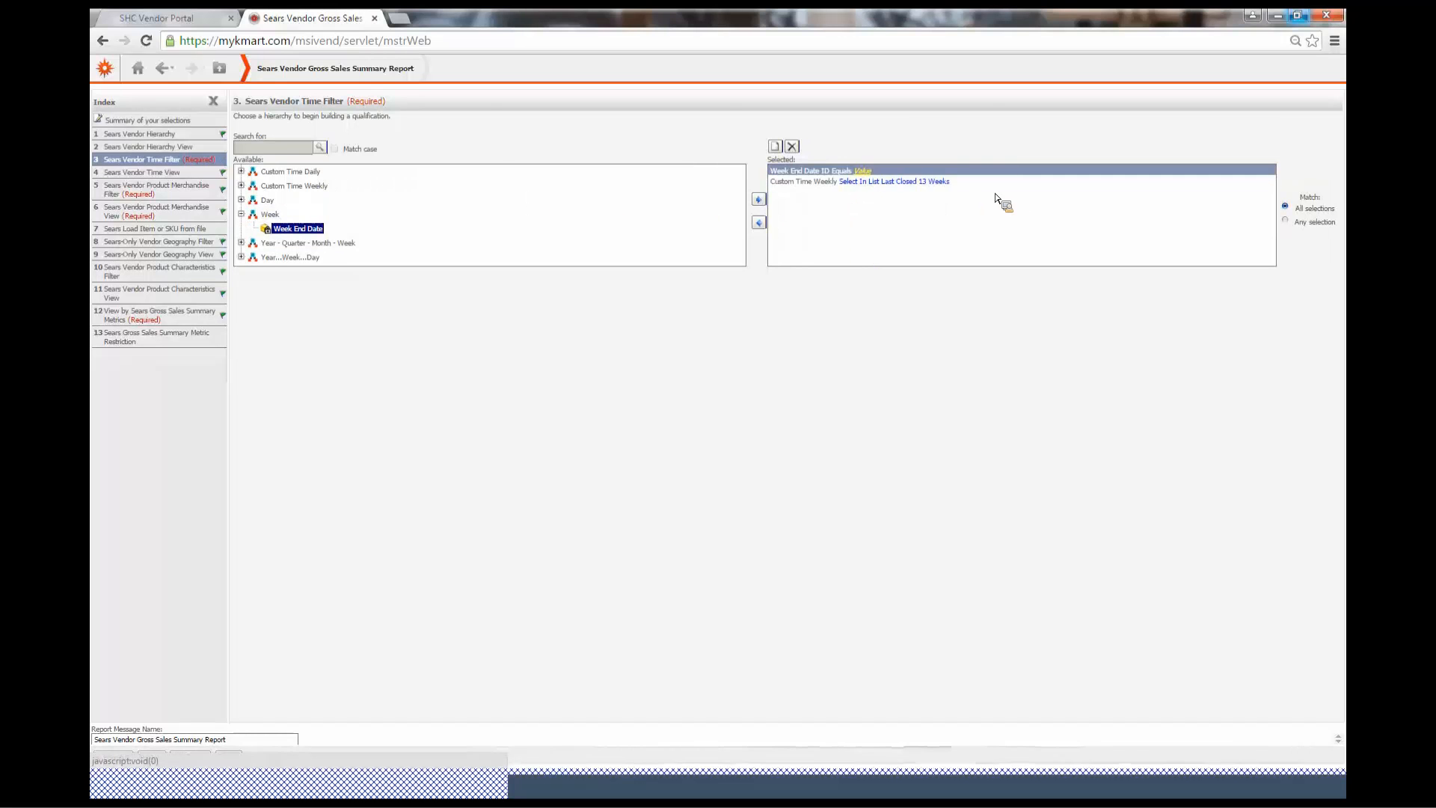
pyautogui.click(995, 193)
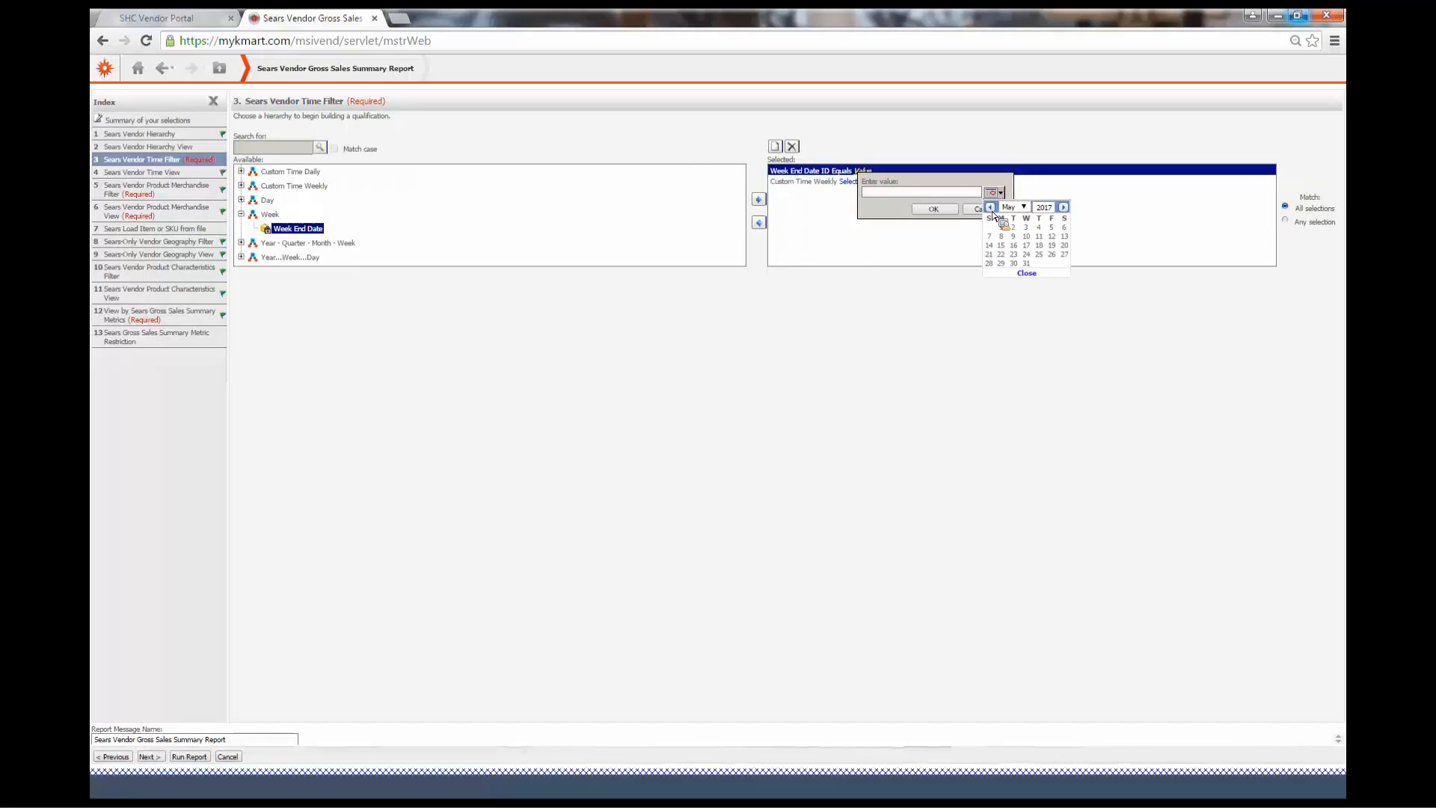
pyautogui.click(1064, 262)
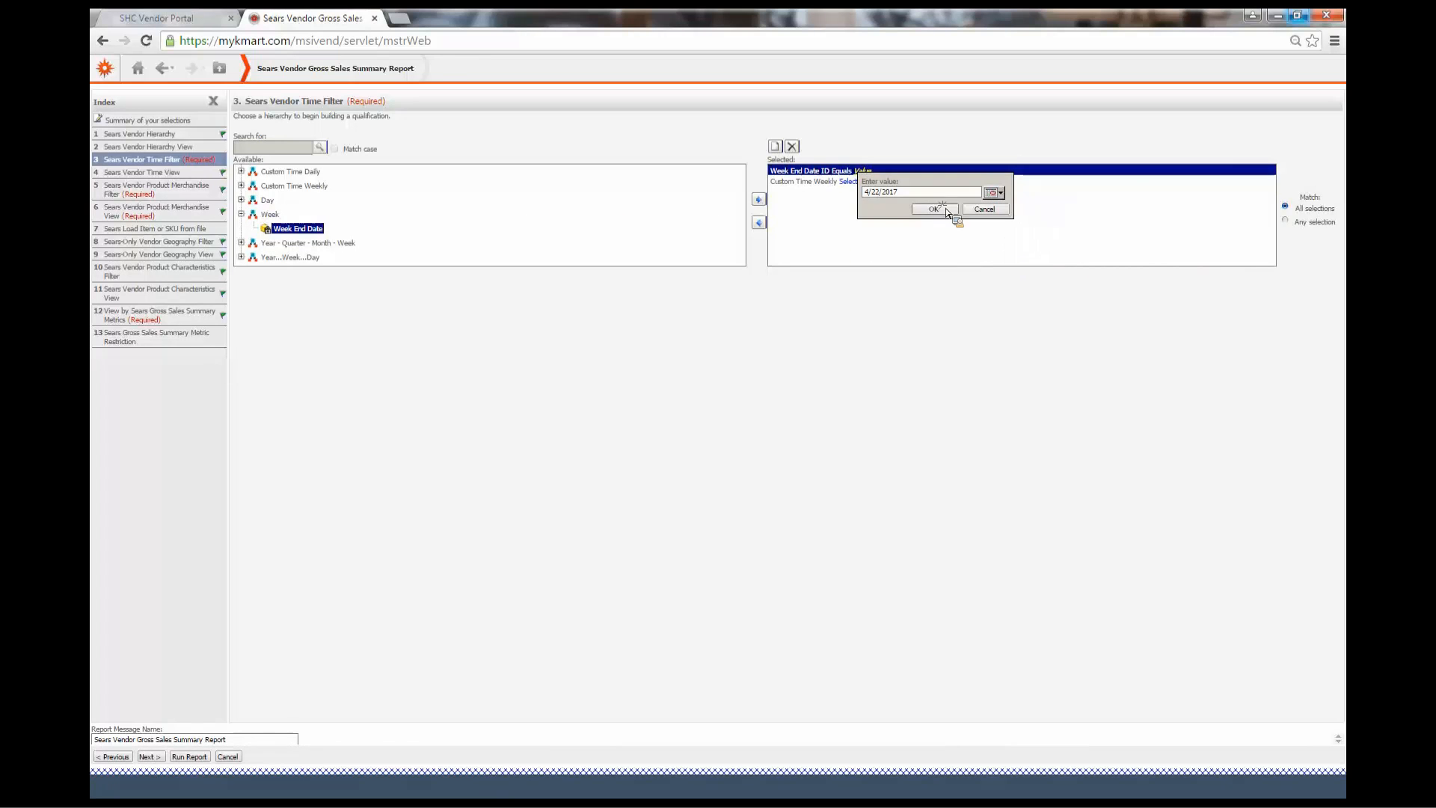
pyautogui.click(935, 209)
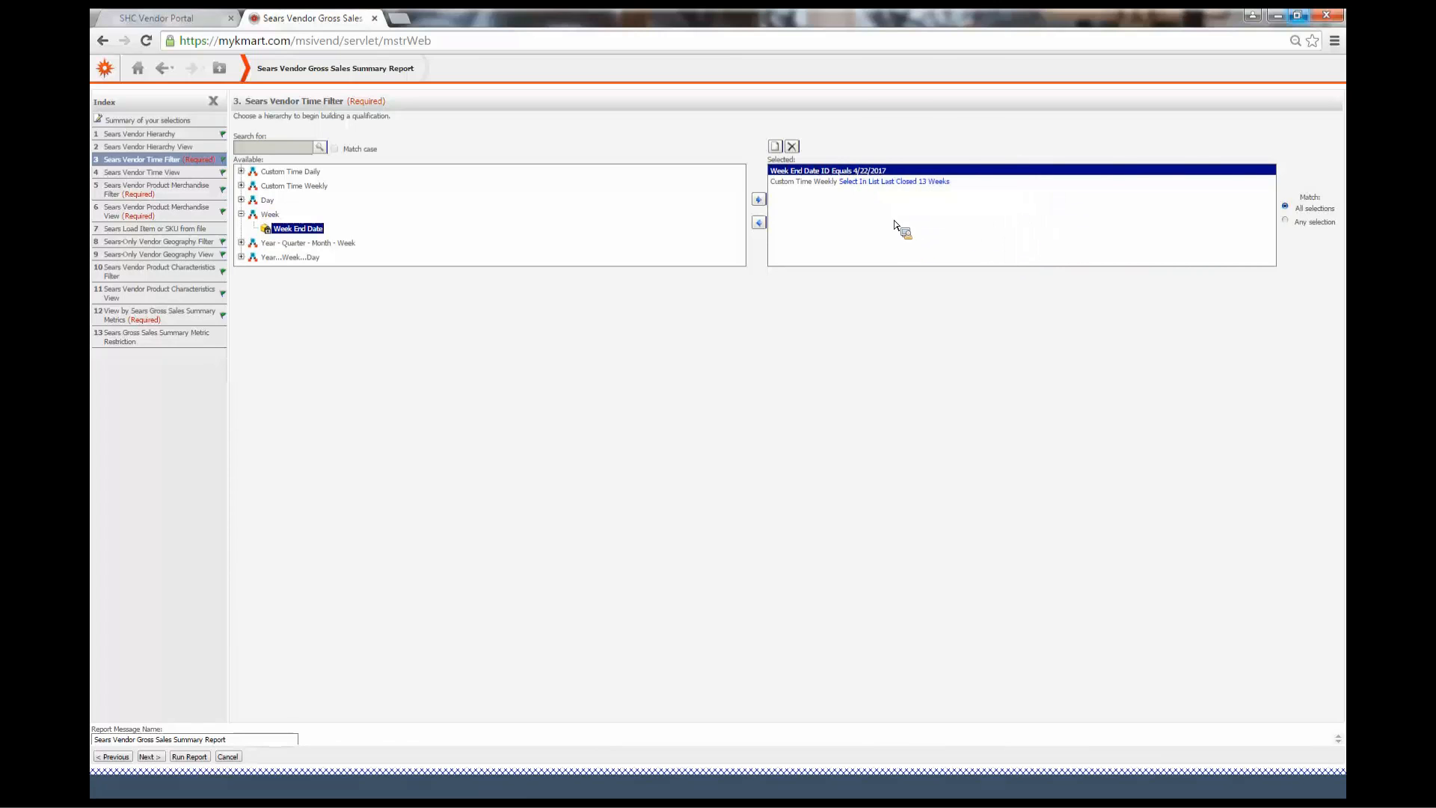
pyautogui.click(758, 223)
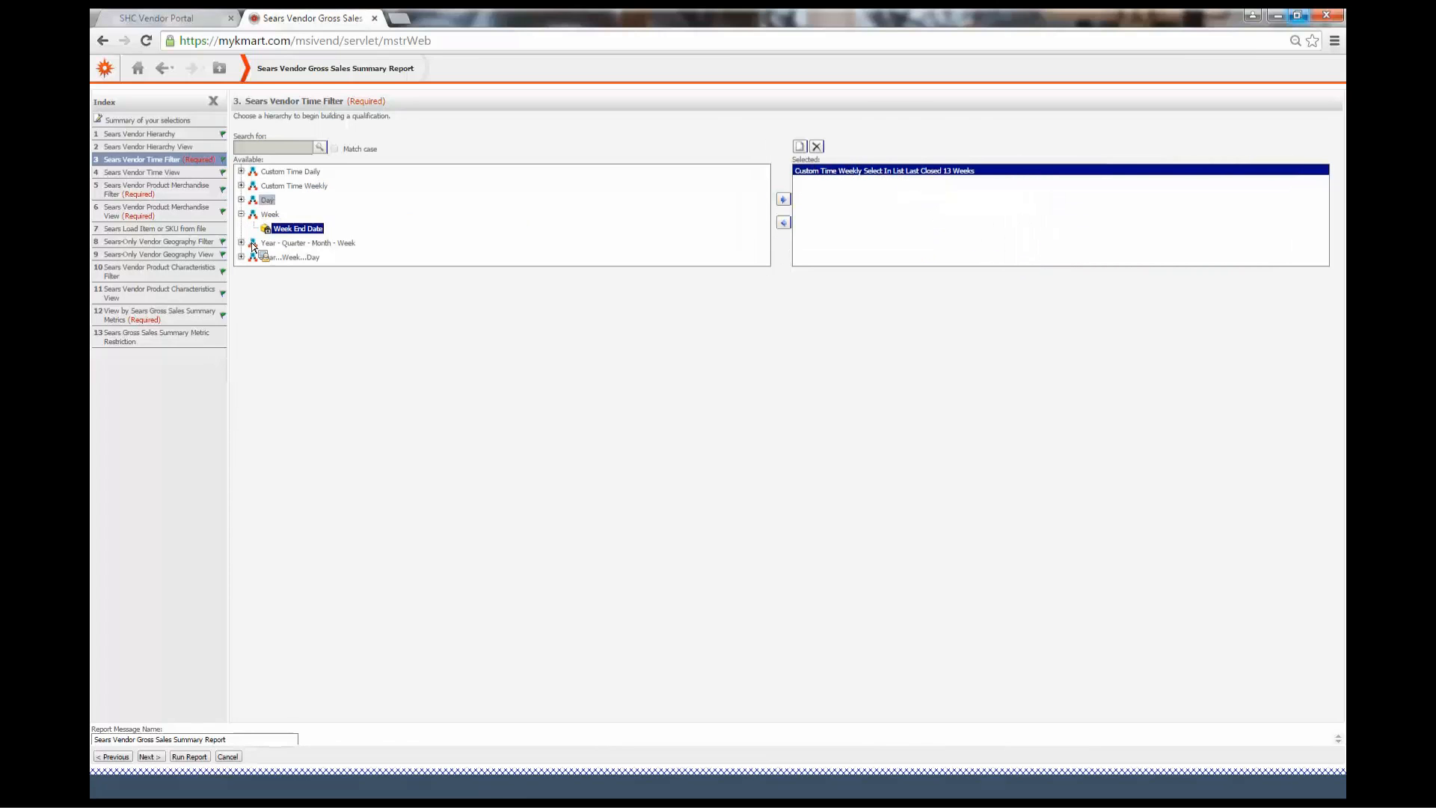
# Add a Year selection of 2017 from the Year - Quarter - Month - Week hierarchy, then remove it again
pyautogui.click(241, 213)
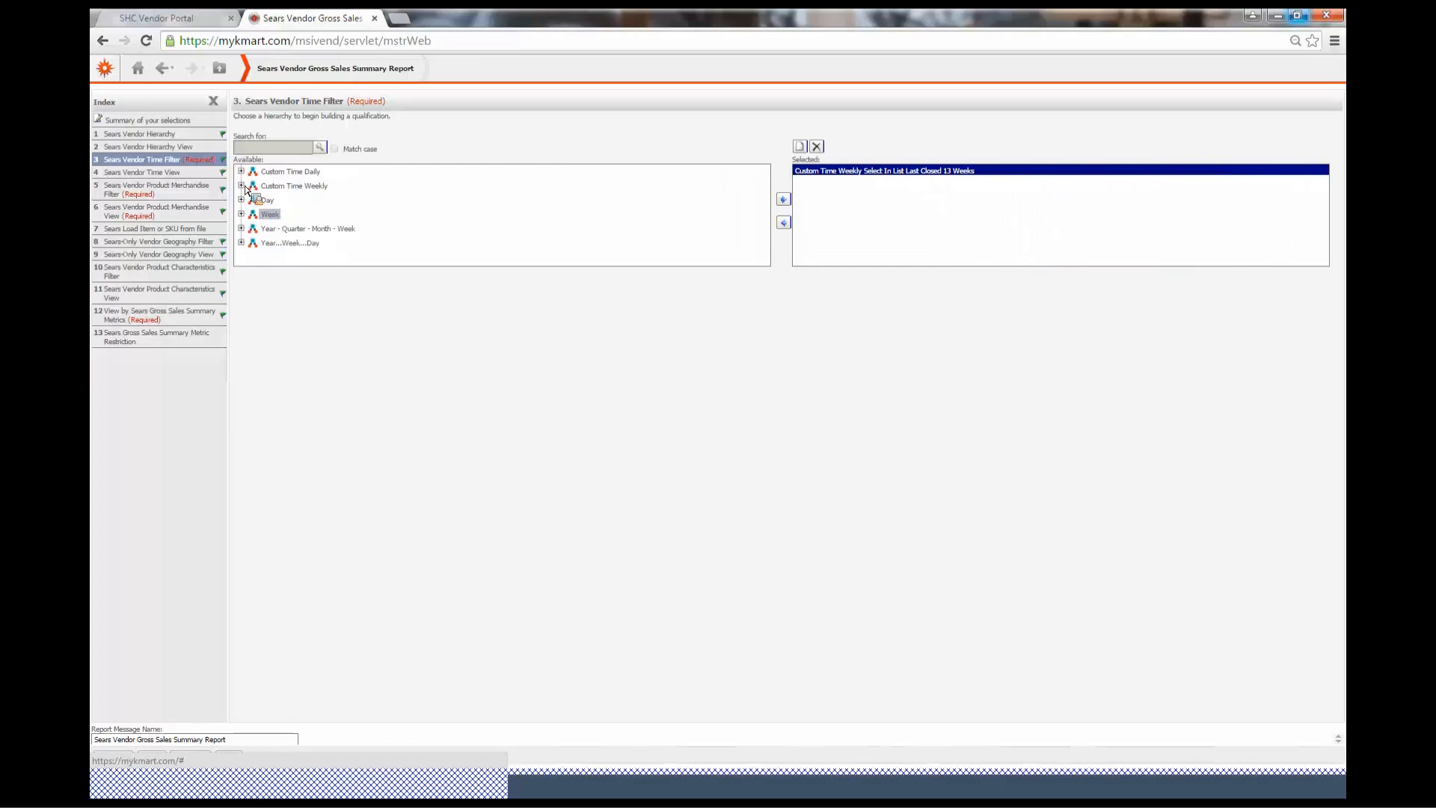
pyautogui.click(255, 243)
pyautogui.scroll(-2, 329, 237)
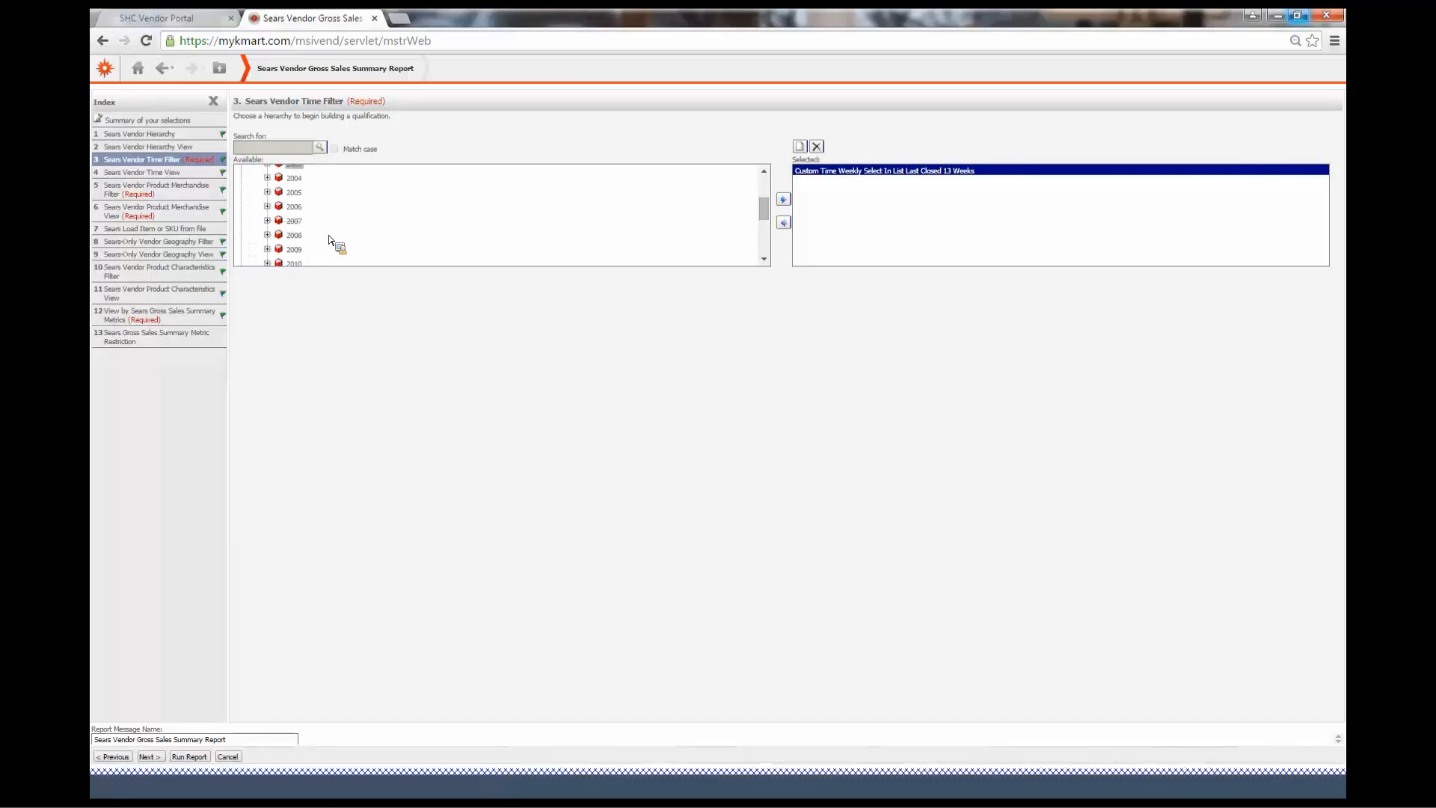
pyautogui.scroll(-3, 329, 240)
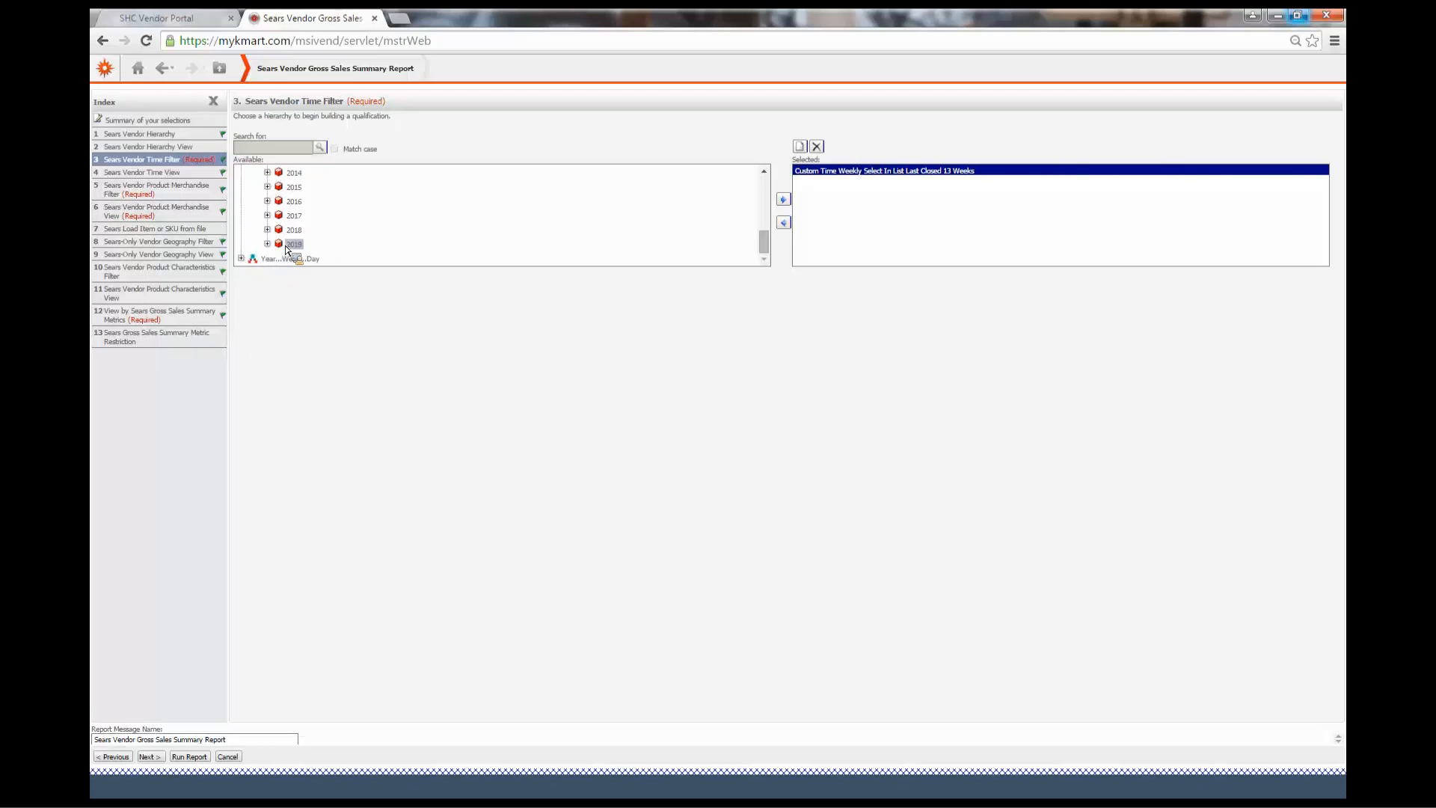
pyautogui.scroll(2, 288, 251)
pyautogui.scroll(-2, 278, 221)
pyautogui.moveTo(291, 216); pyautogui.dragTo(834, 166)
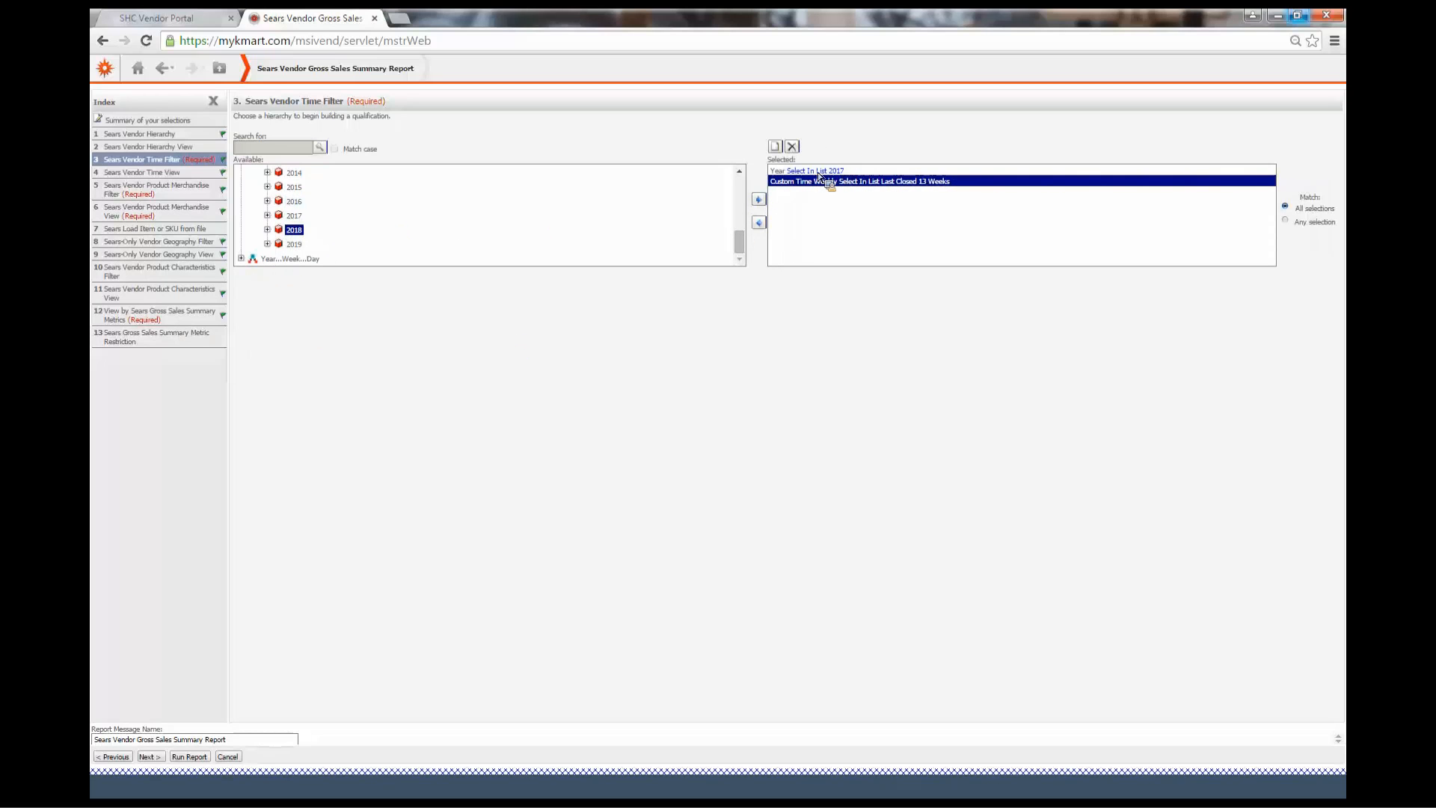
pyautogui.click(760, 223)
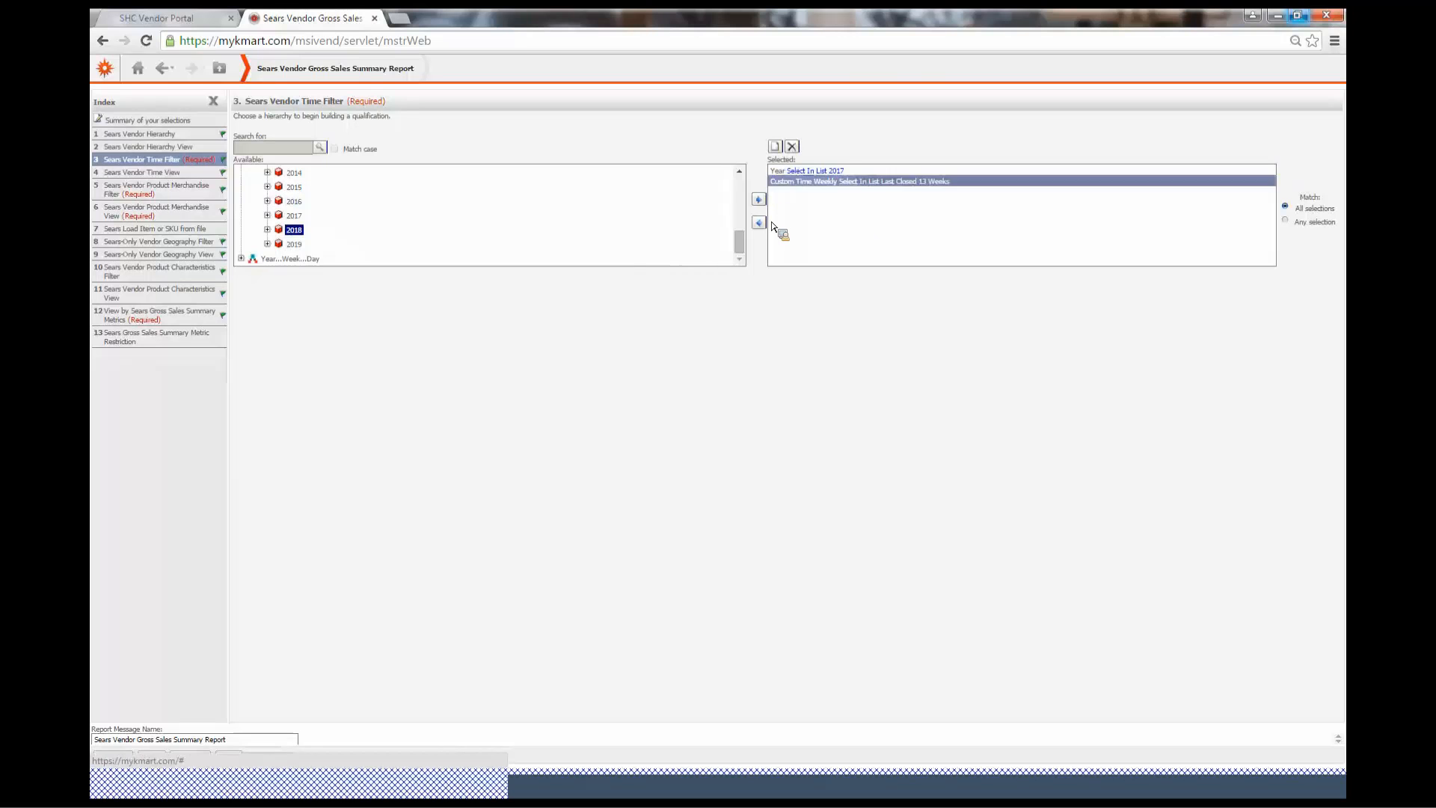
# Browse the 2017 quarters and weeks in the Year - Quarter - Month - Week hierarchy
pyautogui.click(267, 215)
pyautogui.scroll(-1, 292, 213)
pyautogui.click(280, 187)
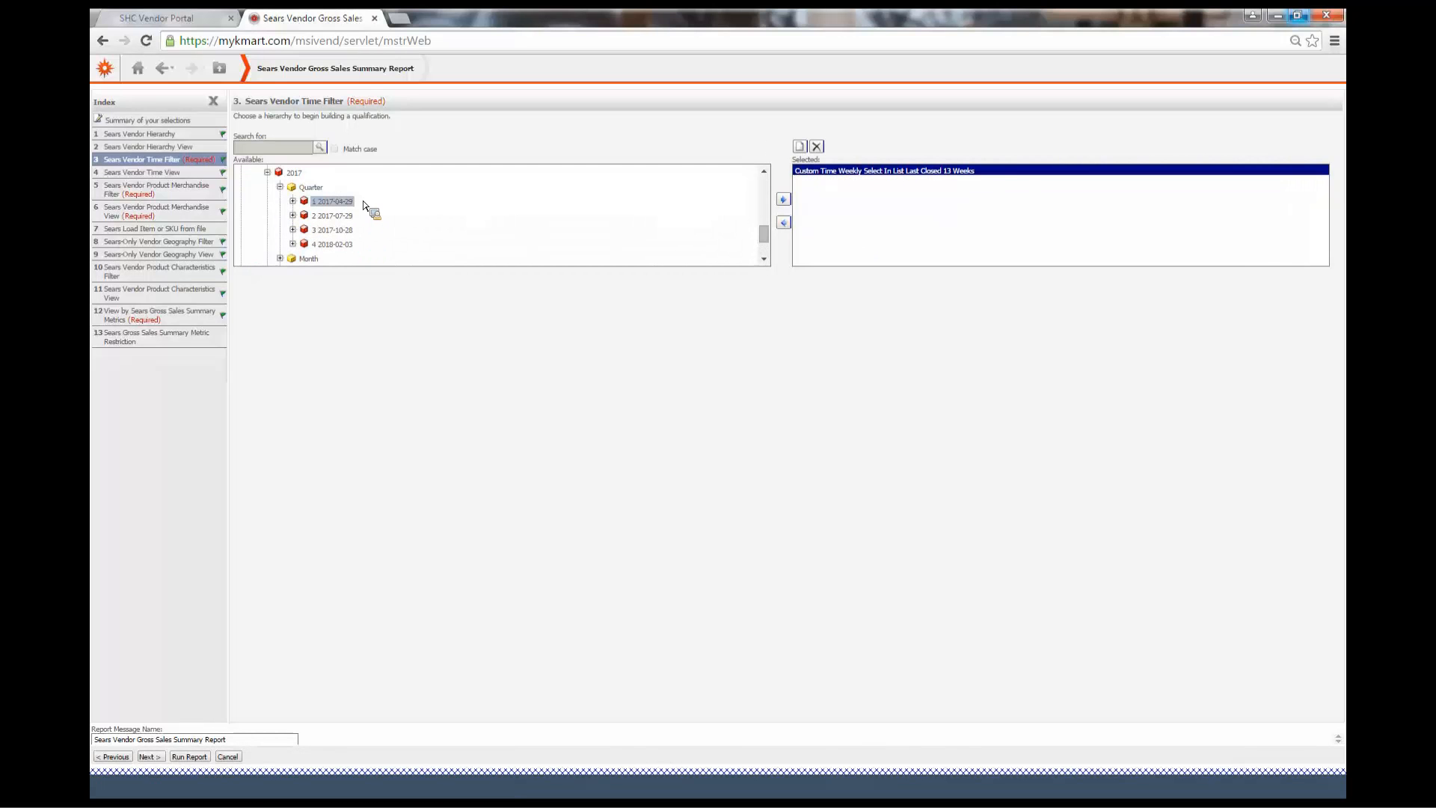
pyautogui.moveTo(363, 204); pyautogui.dragTo(379, 207)
pyautogui.click(280, 187)
pyautogui.click(279, 215)
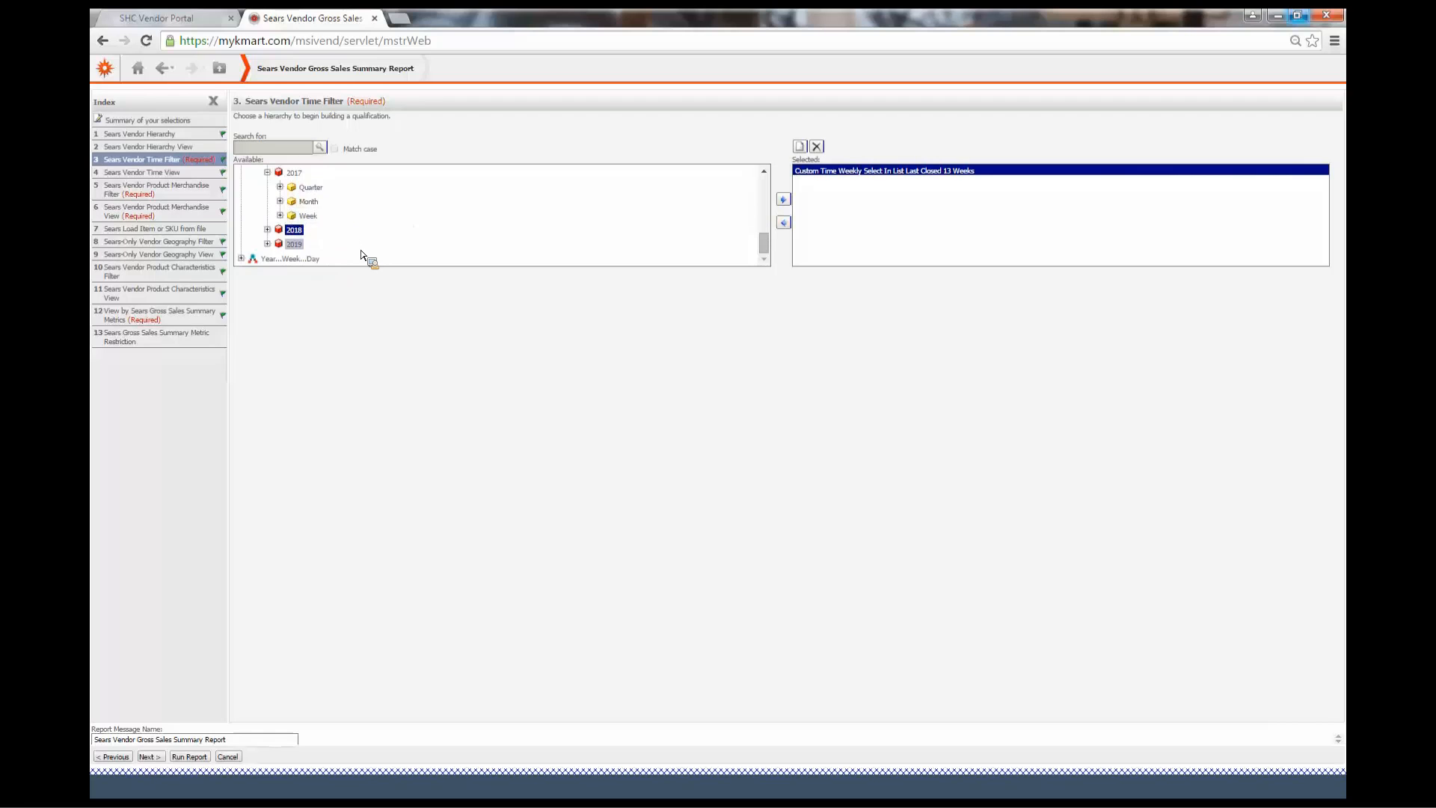
pyautogui.scroll(-6, 359, 243)
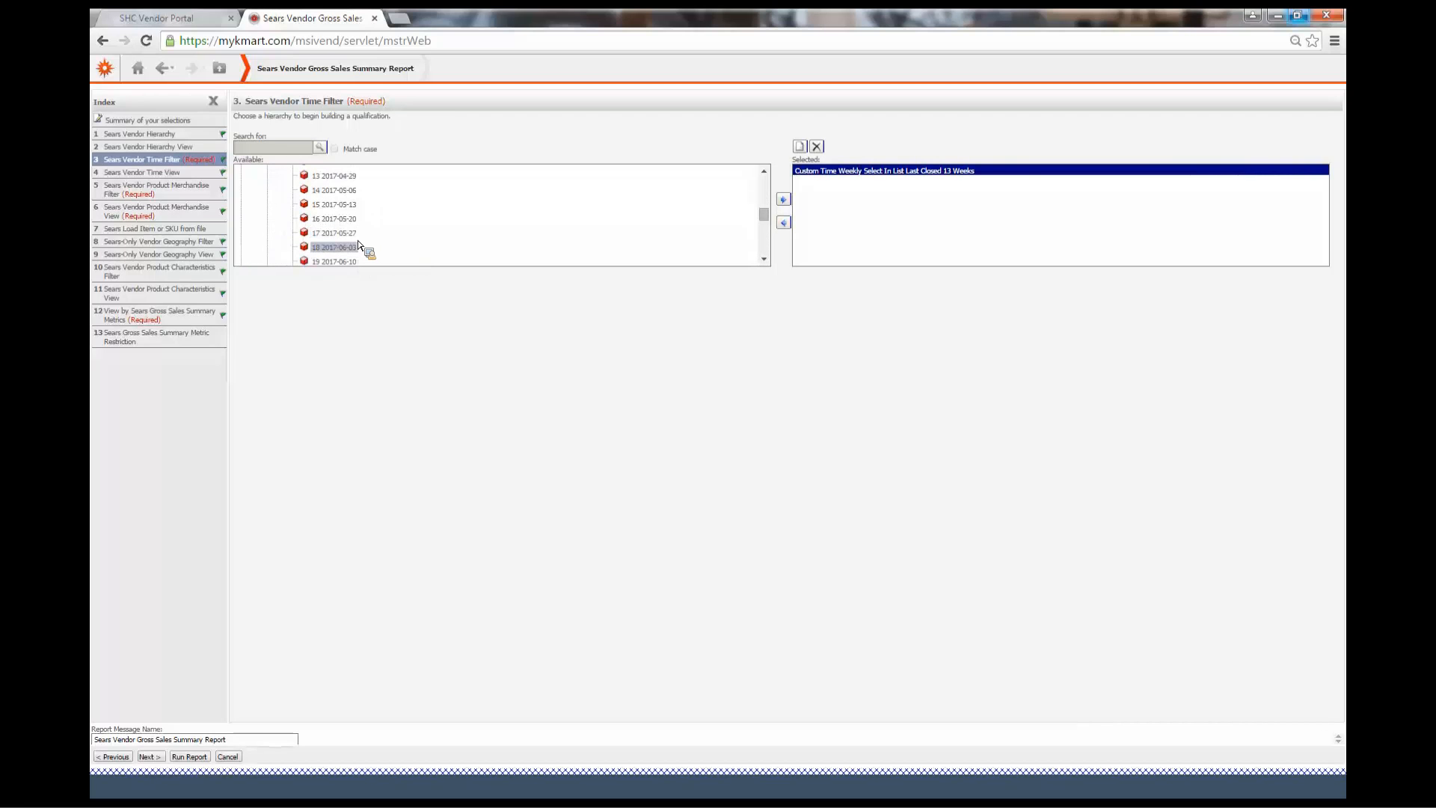
pyautogui.scroll(5, 352, 234)
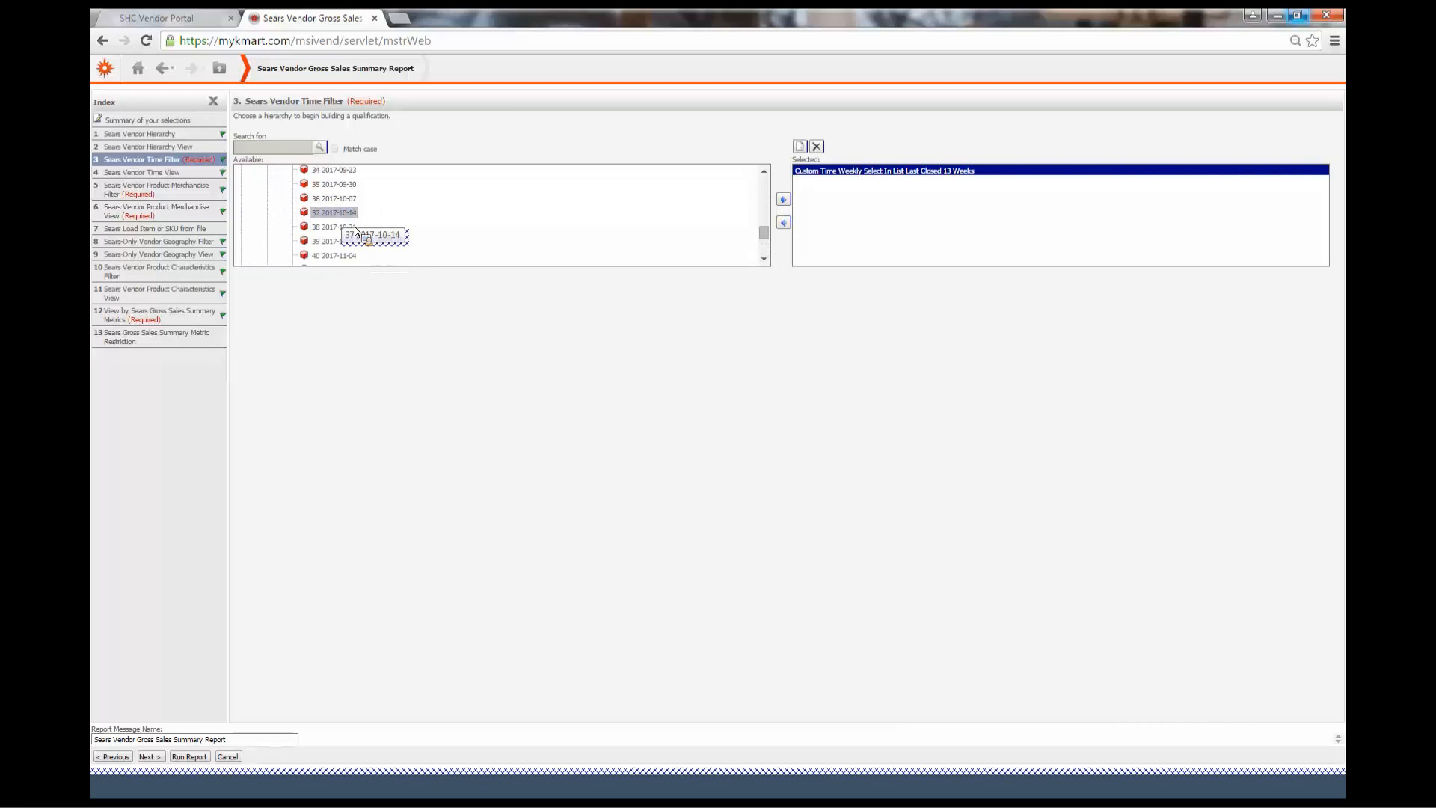
pyautogui.scroll(10, 358, 239)
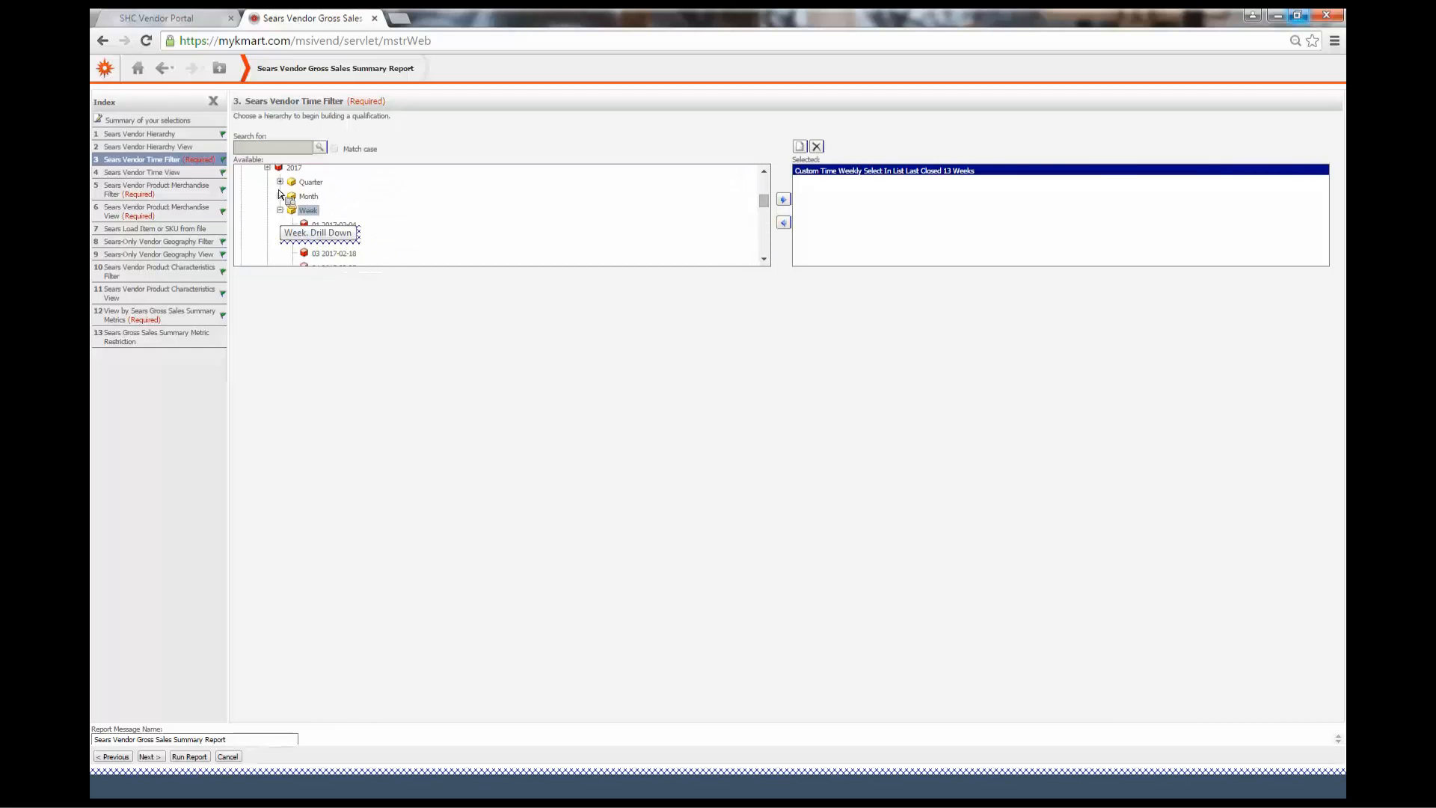
pyautogui.click(280, 211)
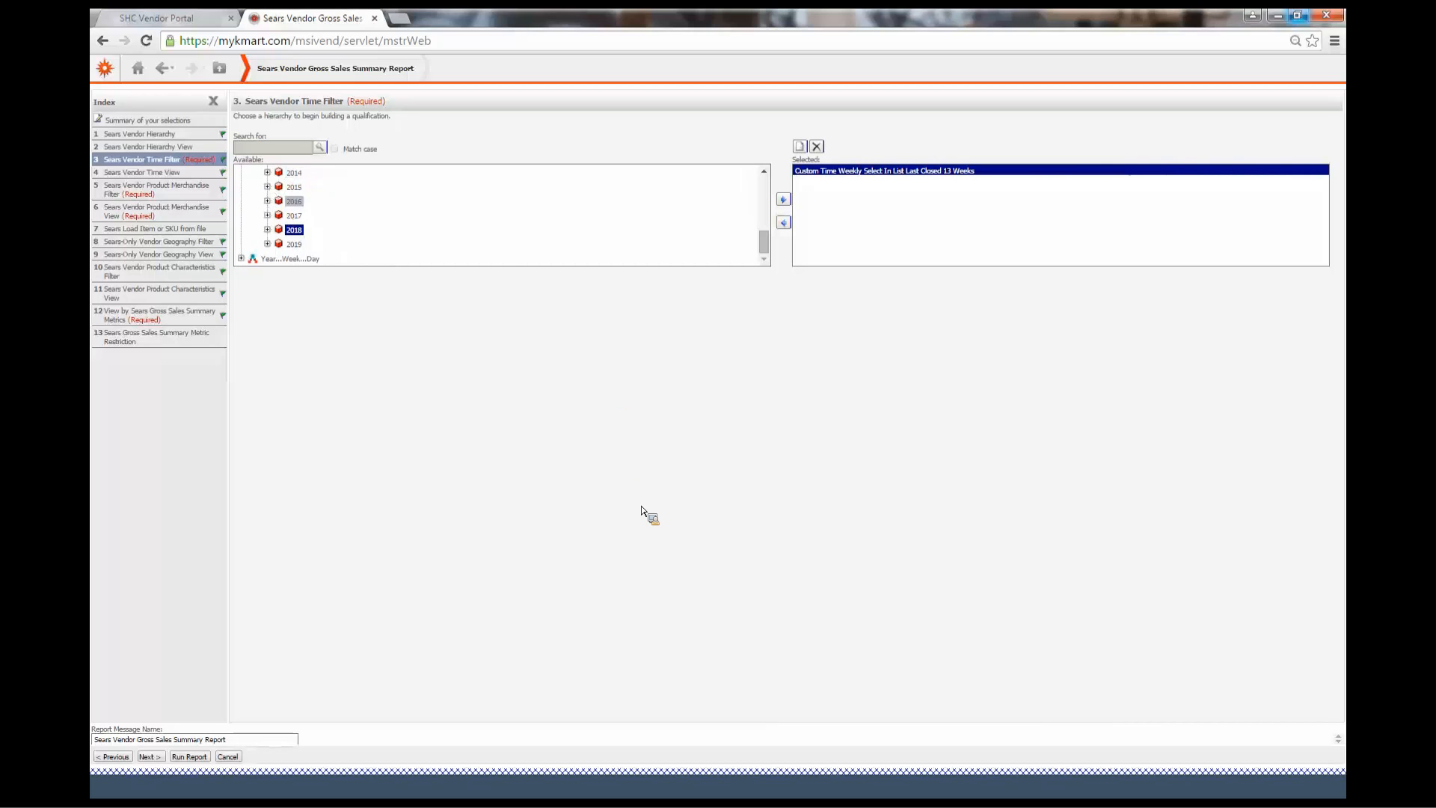
# Run the report, go to the History List and open the finished Sears Vendor Gross Sales Summary Report
pyautogui.click(190, 756)
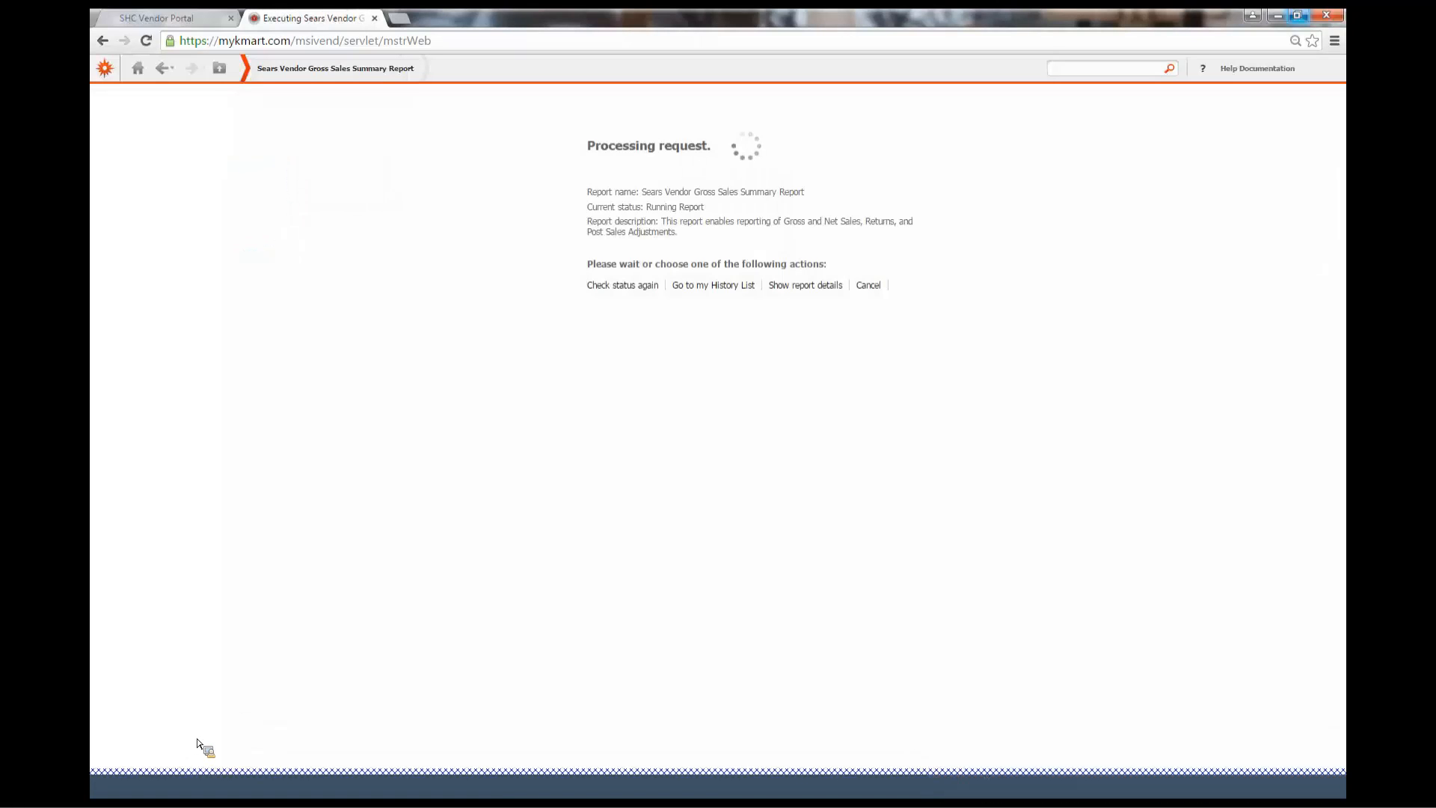
pyautogui.click(712, 287)
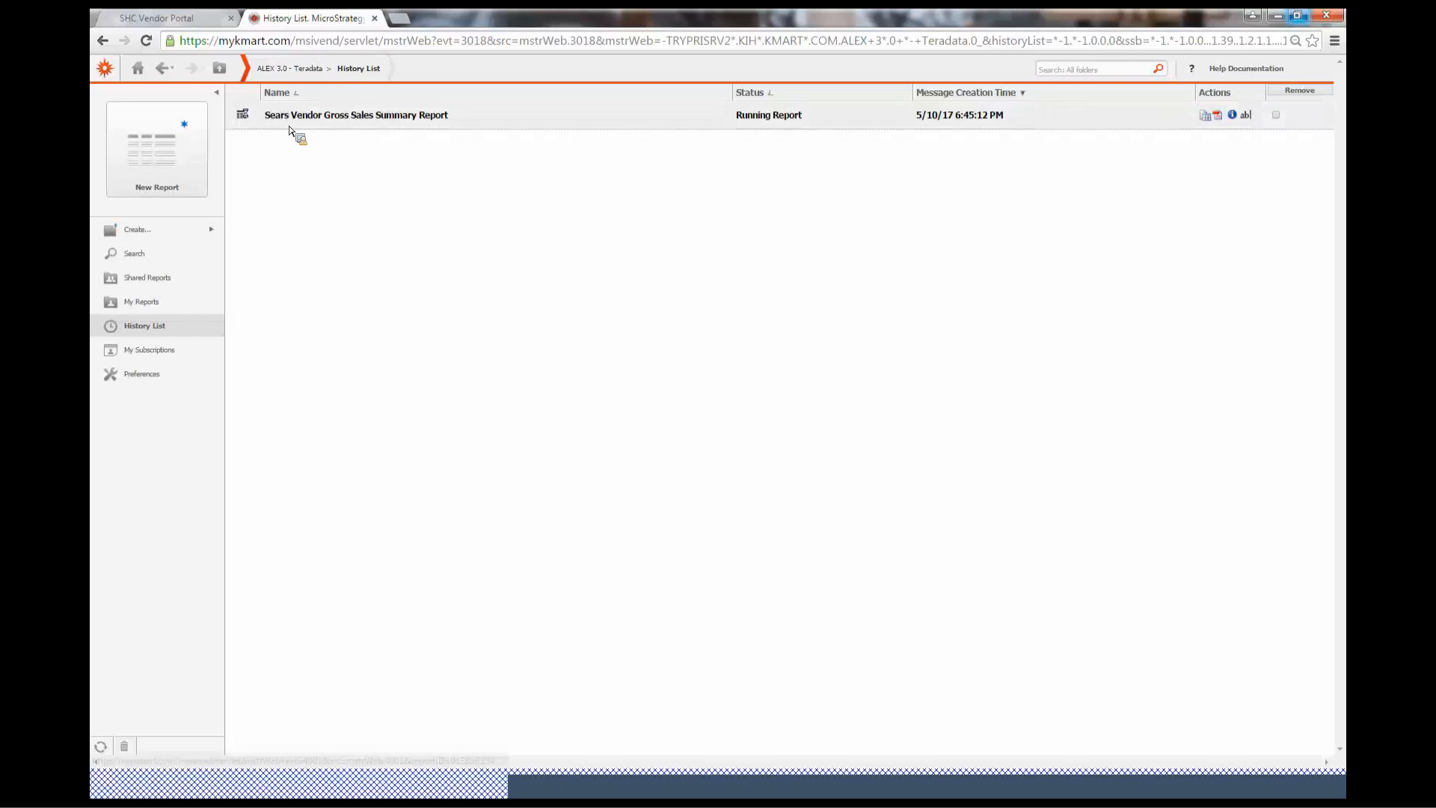
pyautogui.moveTo(368, 329); pyautogui.dragTo(426, 294)
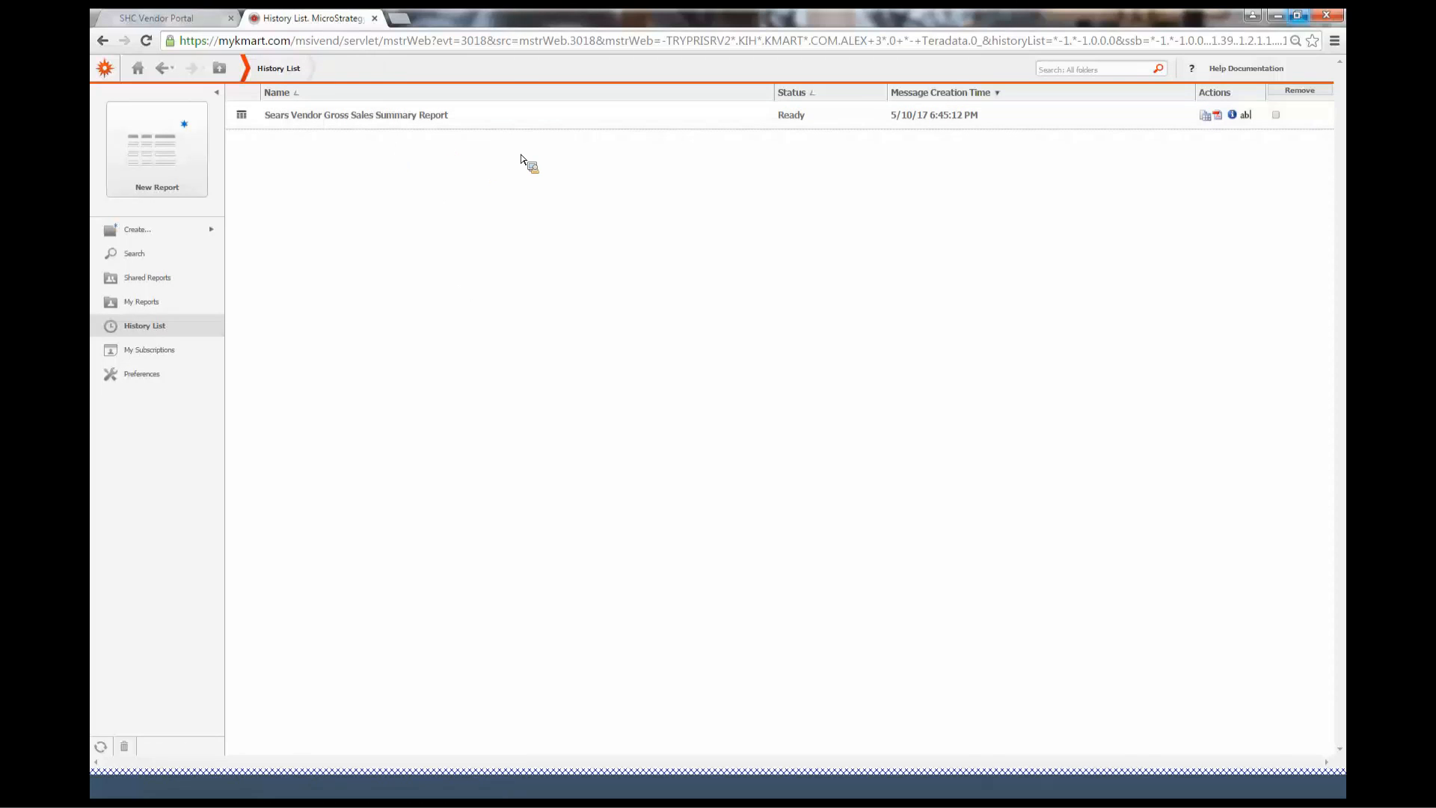
pyautogui.click(344, 116)
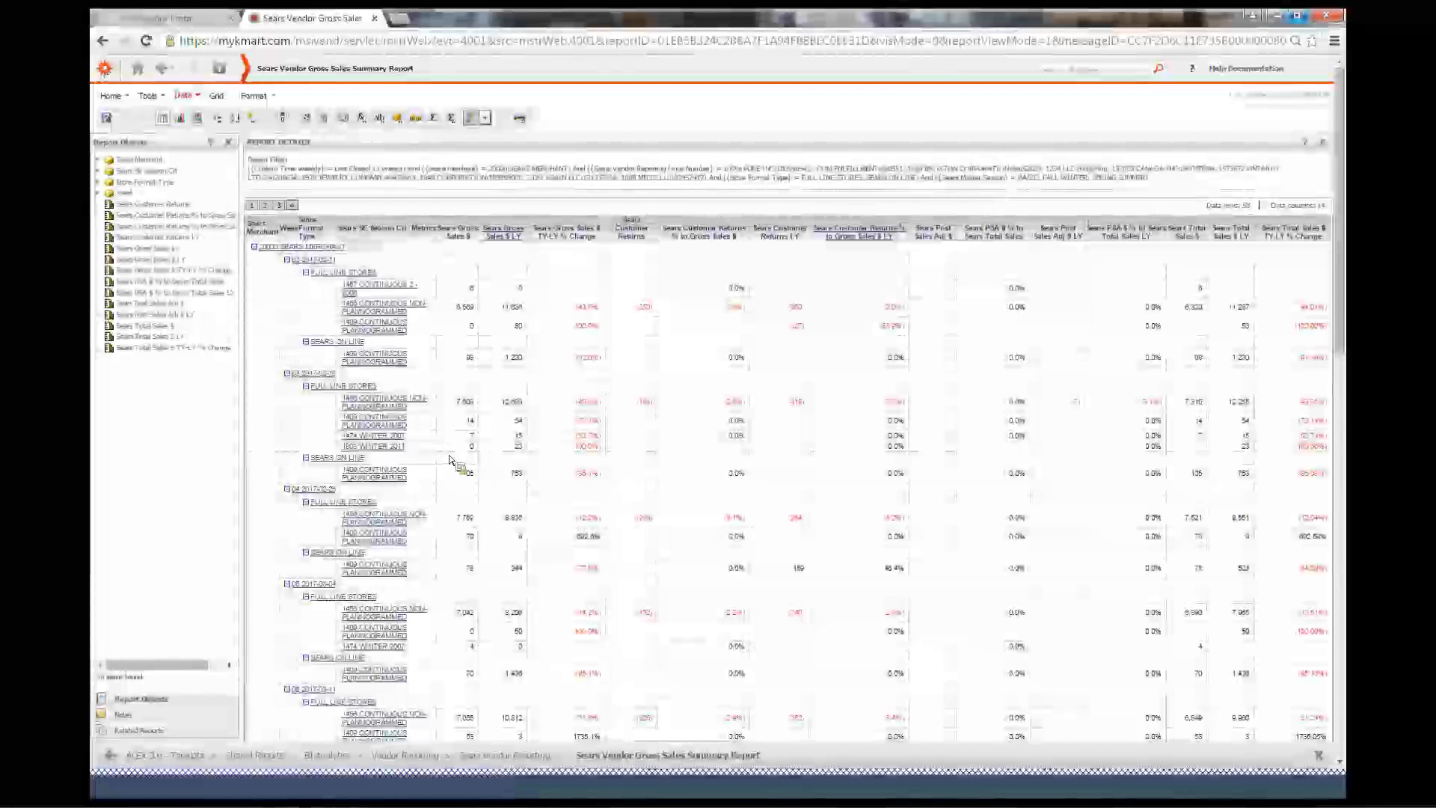
# Scroll through the report grid to review the weekly sales rows by store format and season
pyautogui.scroll(-3, 580, 433)
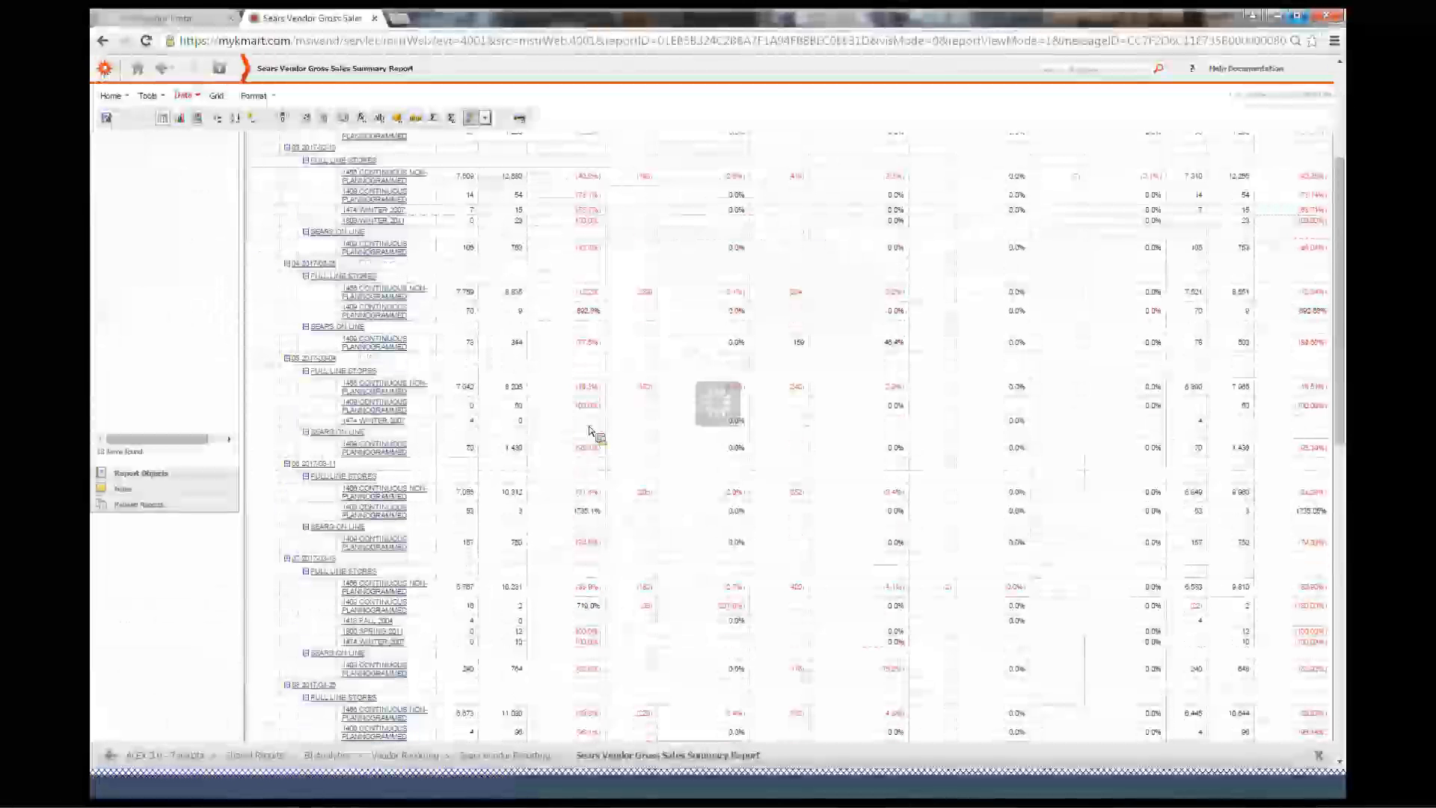
pyautogui.scroll(-3, 589, 431)
pyautogui.scroll(-3, 498, 516)
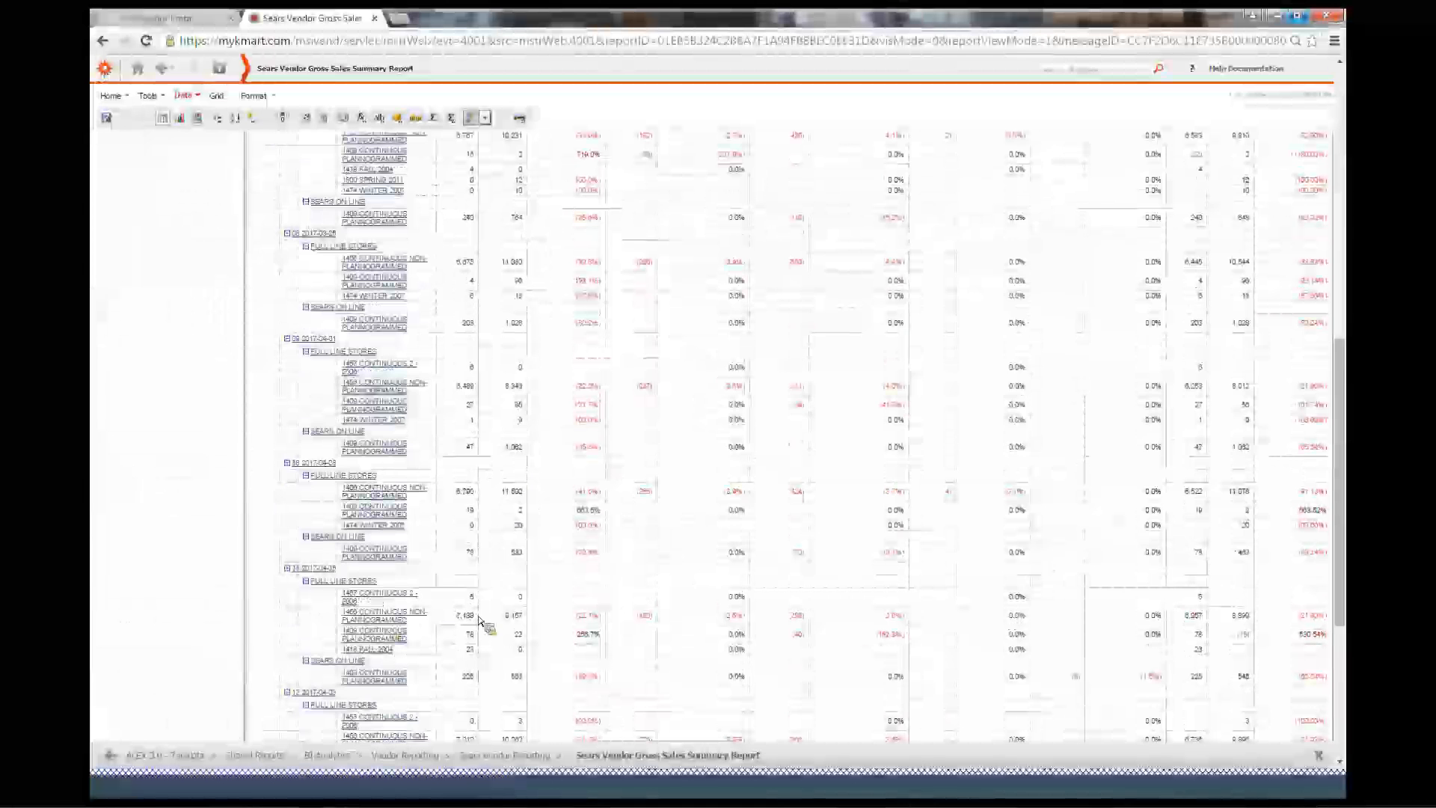
pyautogui.scroll(-4, 480, 623)
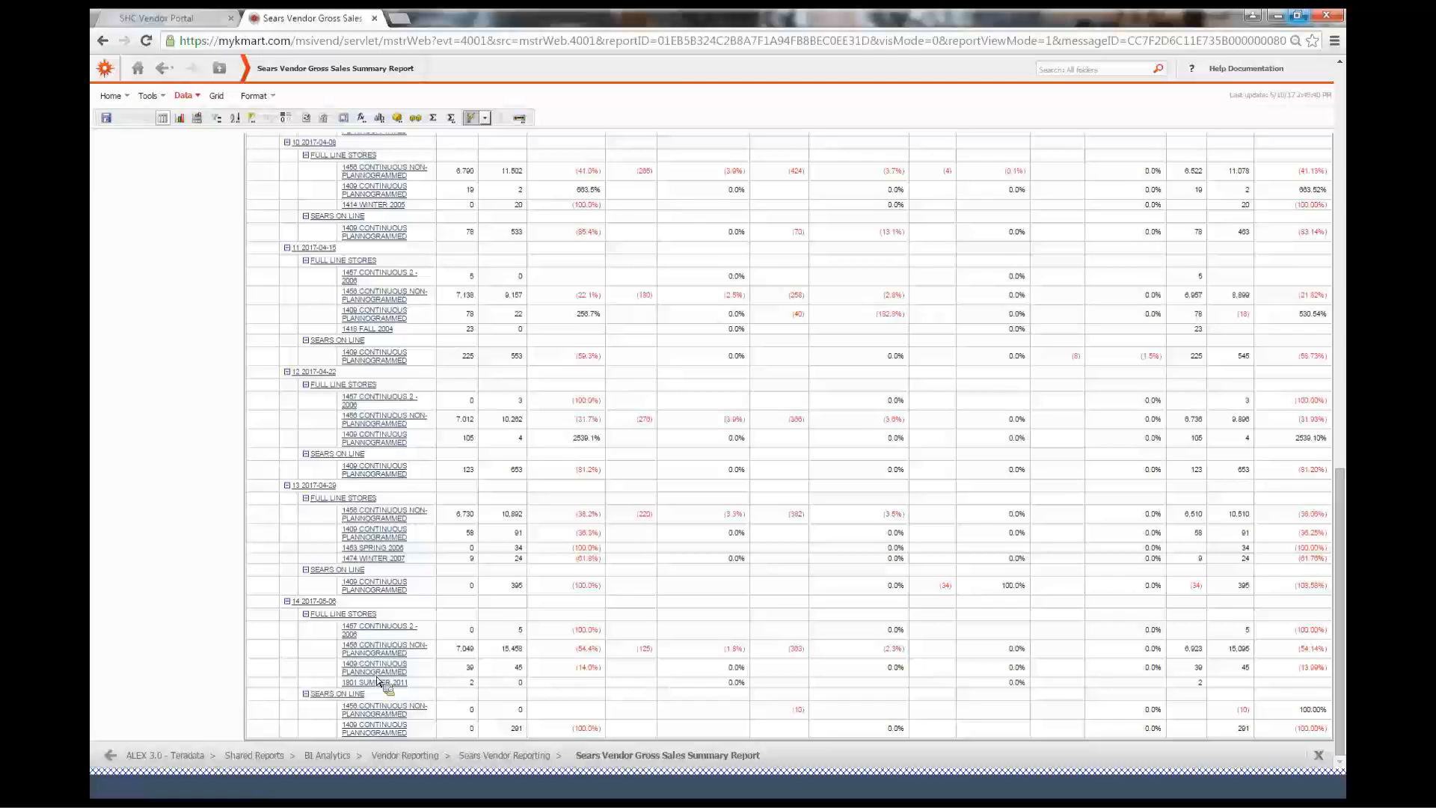
pyautogui.scroll(10, 505, 671)
pyautogui.scroll(-10, 521, 632)
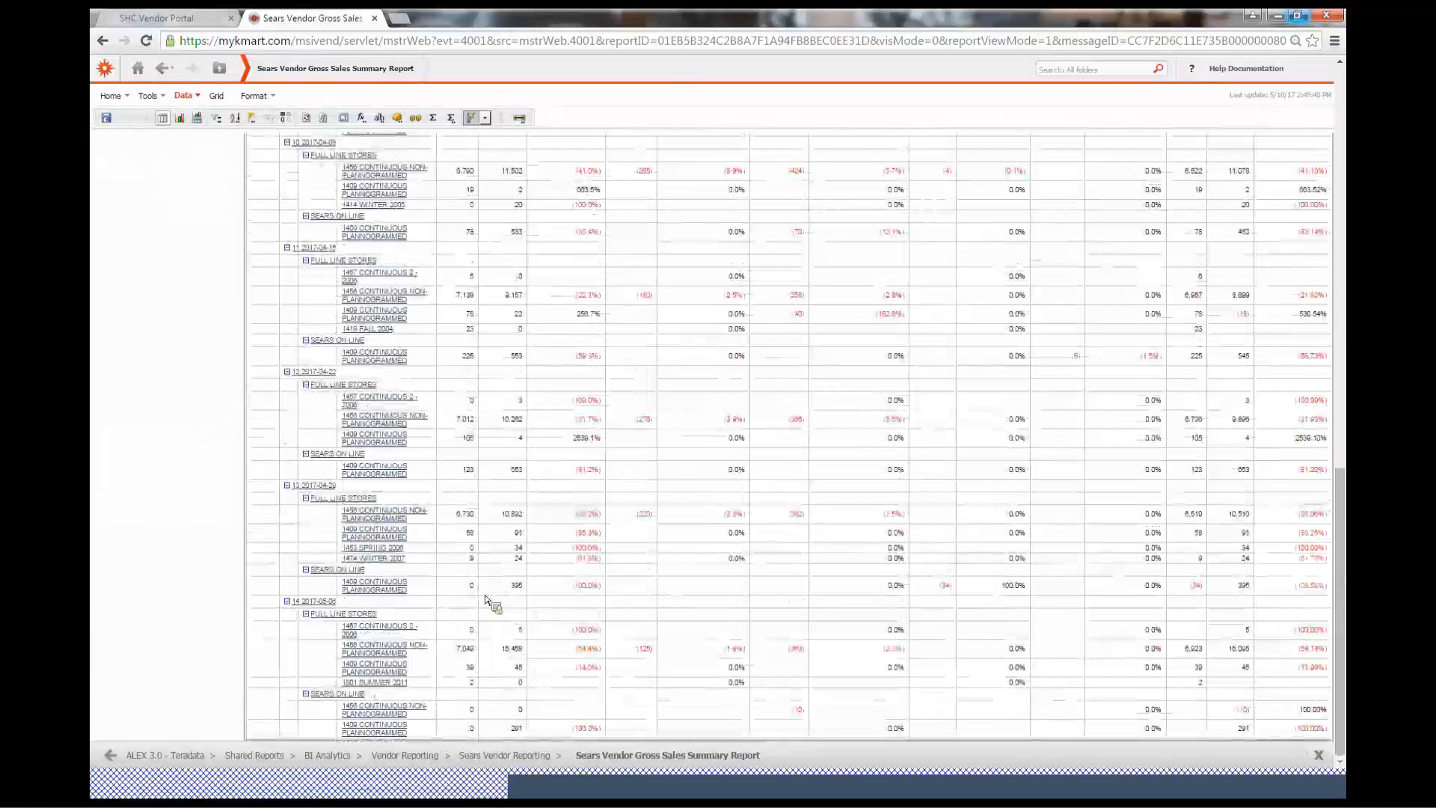
pyautogui.scroll(10, 456, 591)
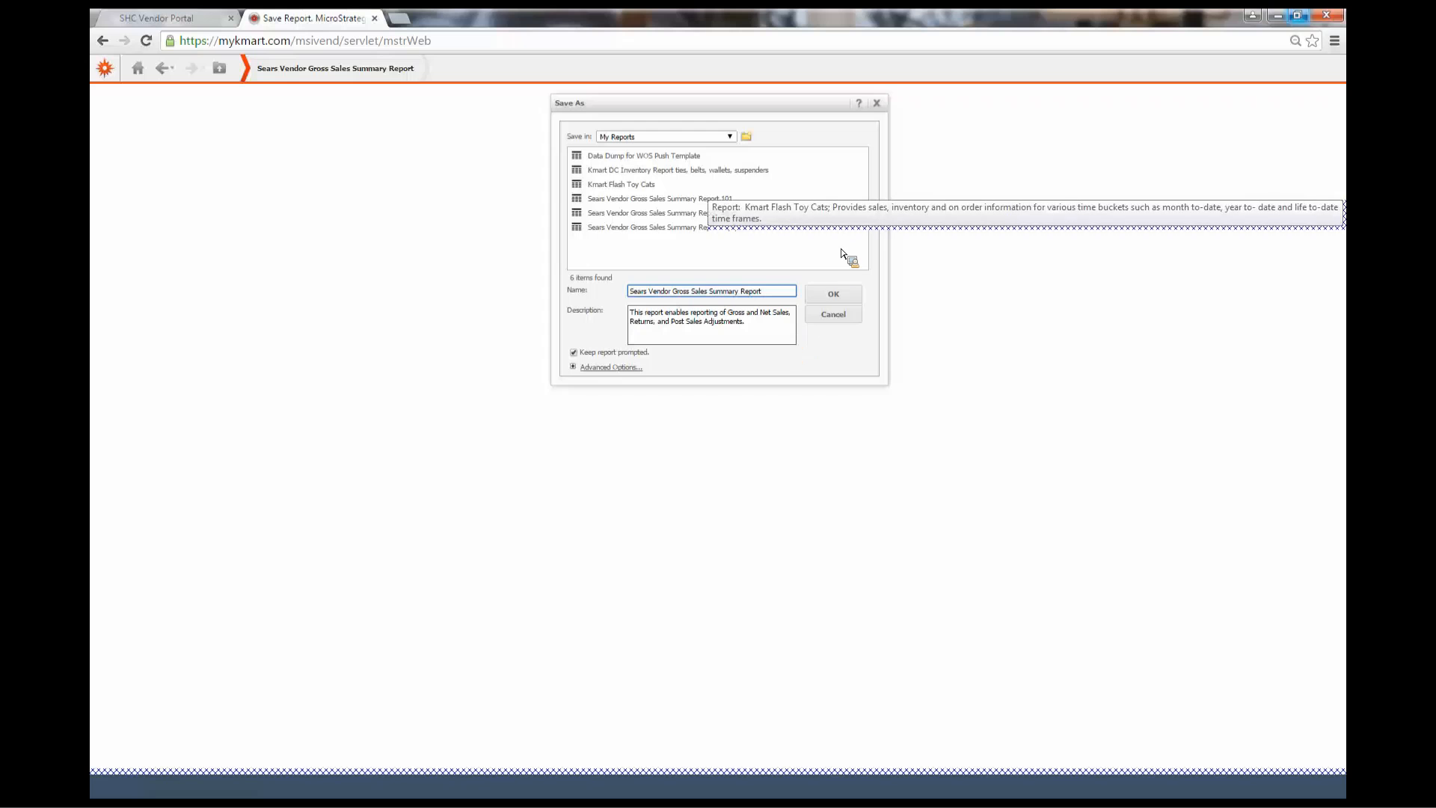
# Save the report to My Reports as Sears Vendor Gross Sales Summary Report and return to the original report
pyautogui.click(836, 297)
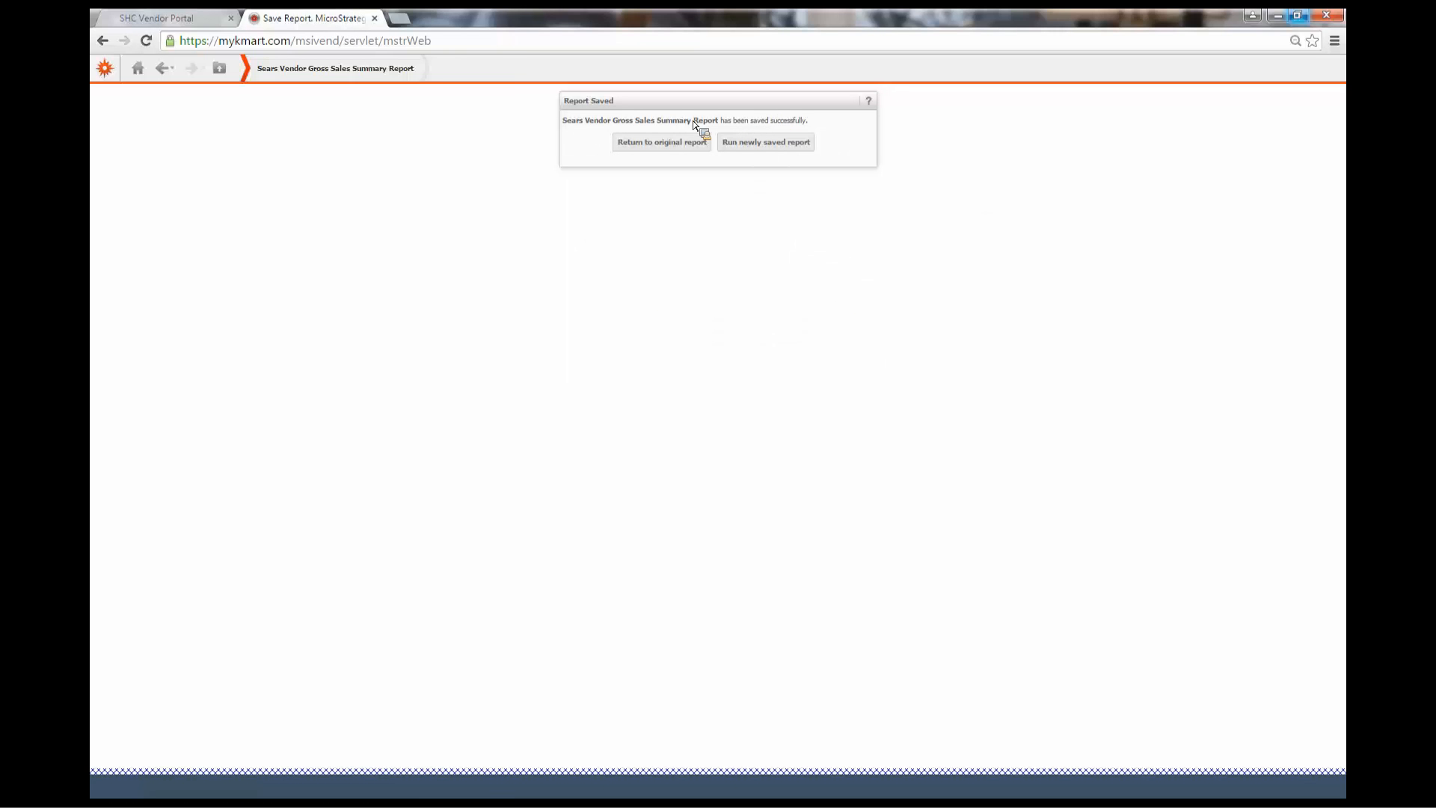
pyautogui.click(685, 147)
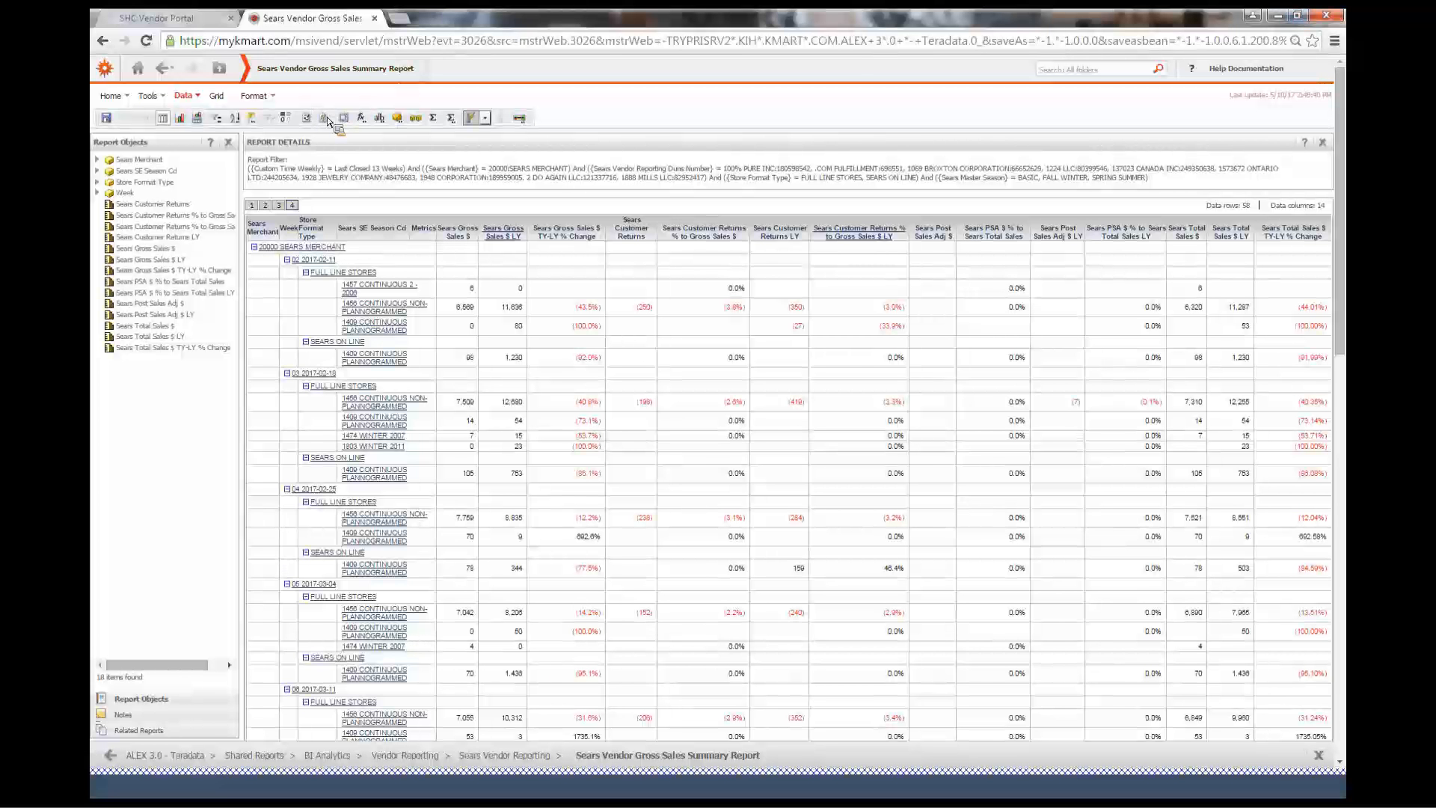
# Try to subscribe the report to the History List, opening its schedule choices
pyautogui.click(110, 97)
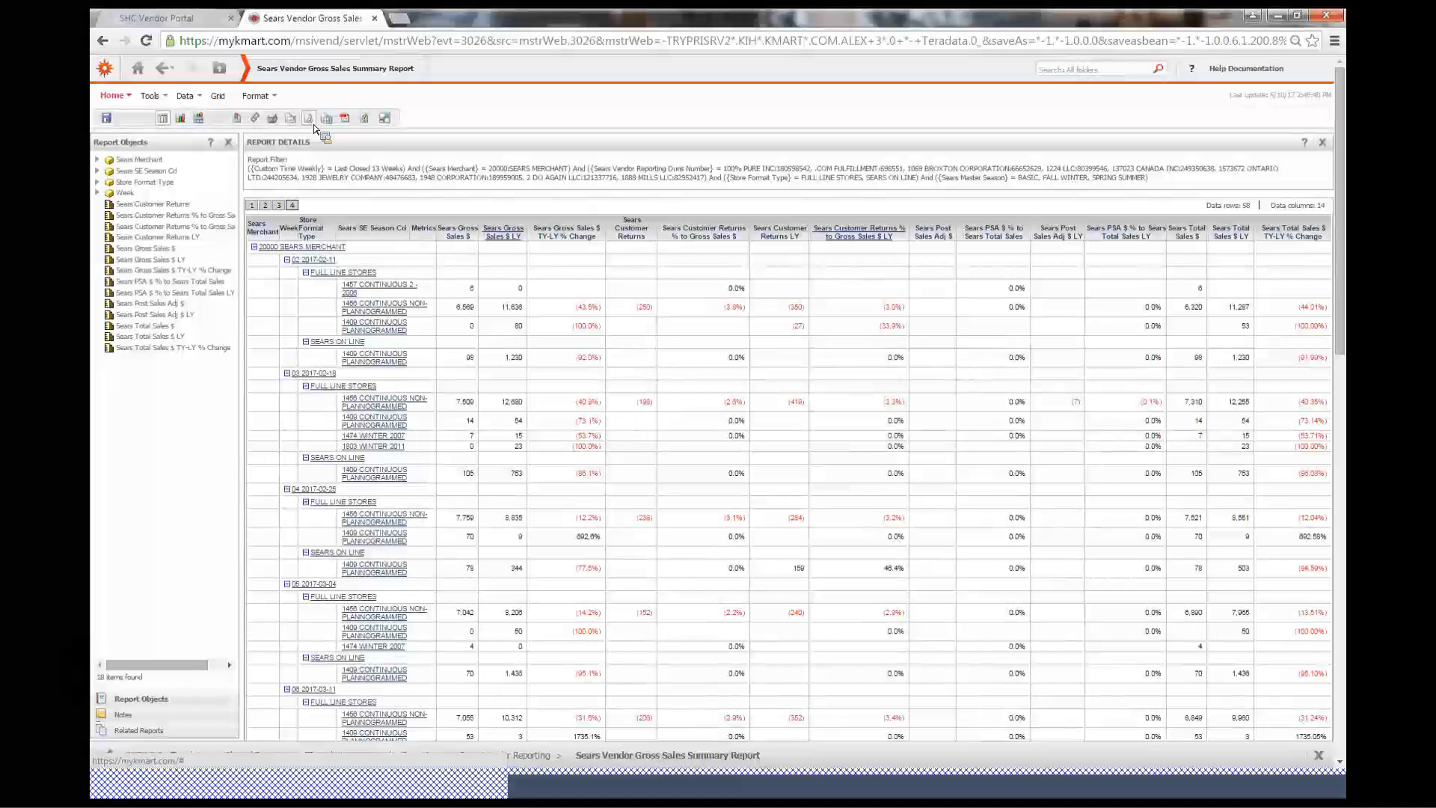
pyautogui.click(129, 98)
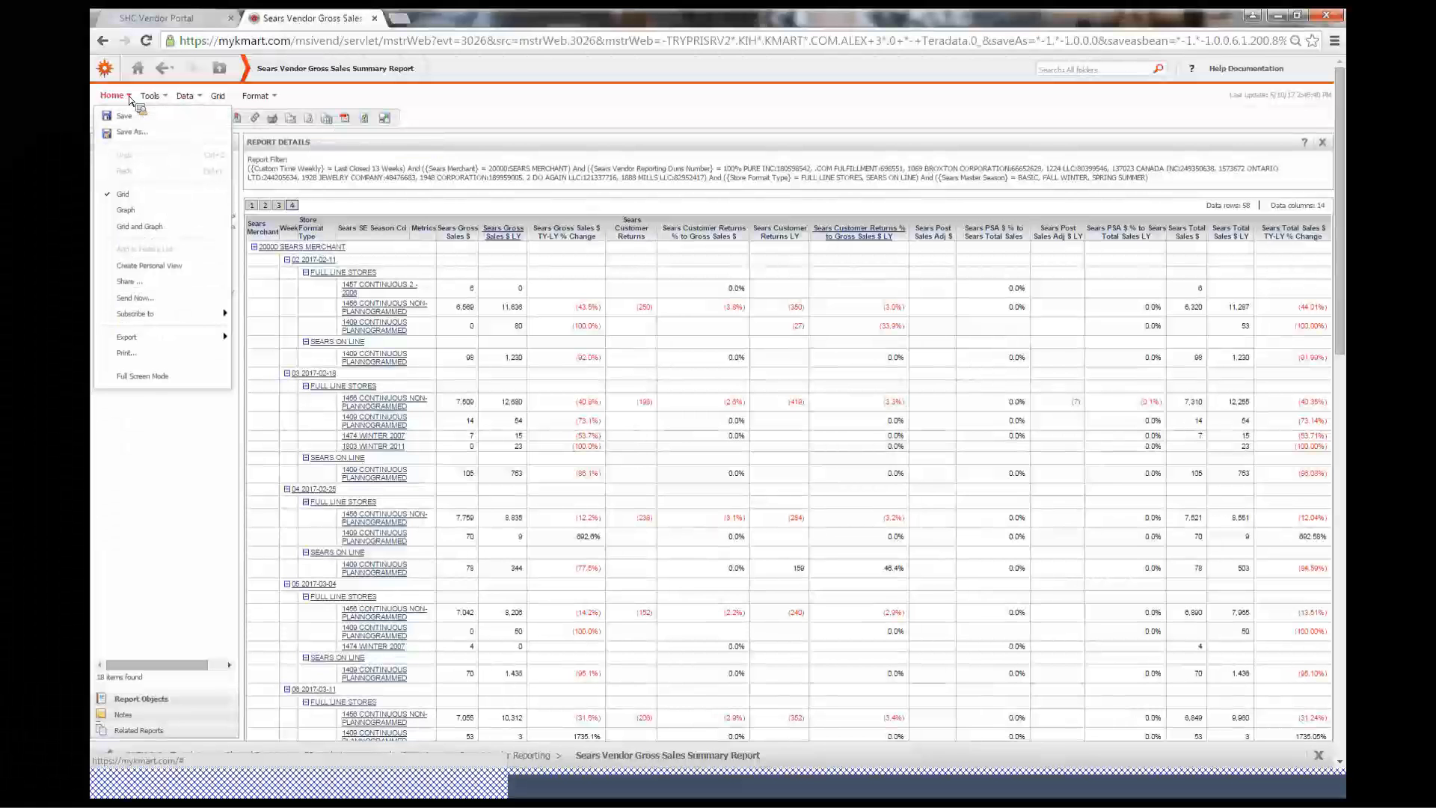
pyautogui.click(166, 318)
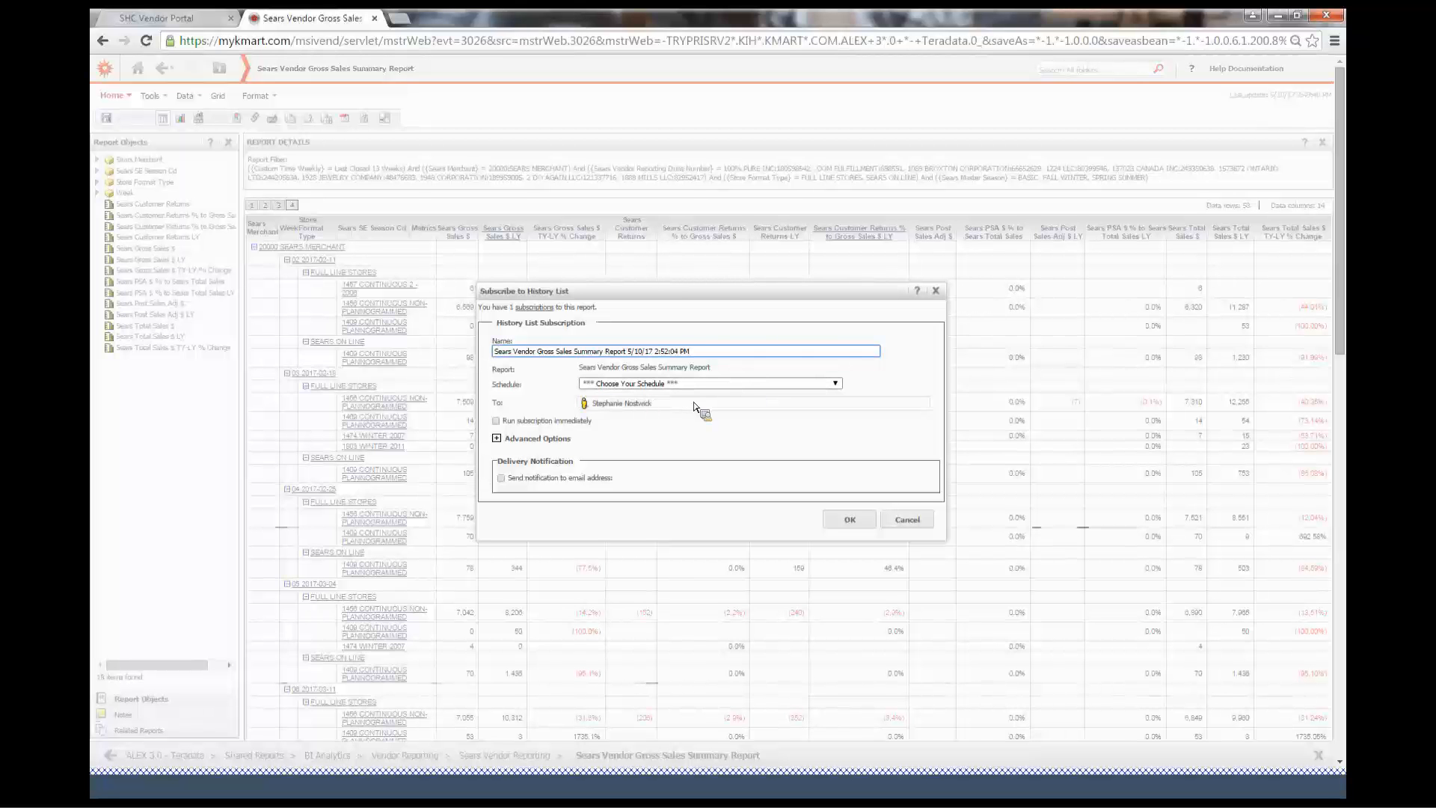
pyautogui.click(729, 384)
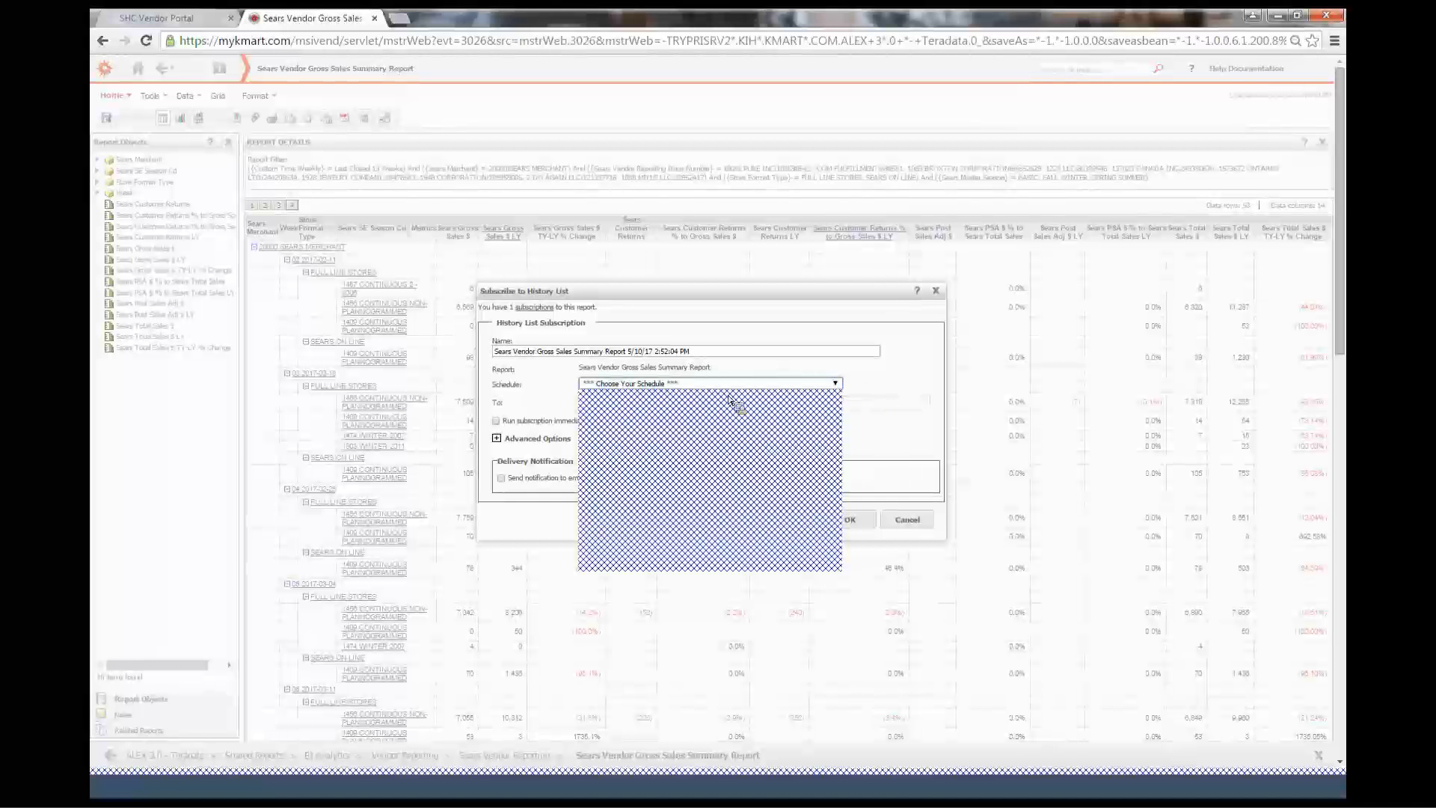
pyautogui.click(702, 593)
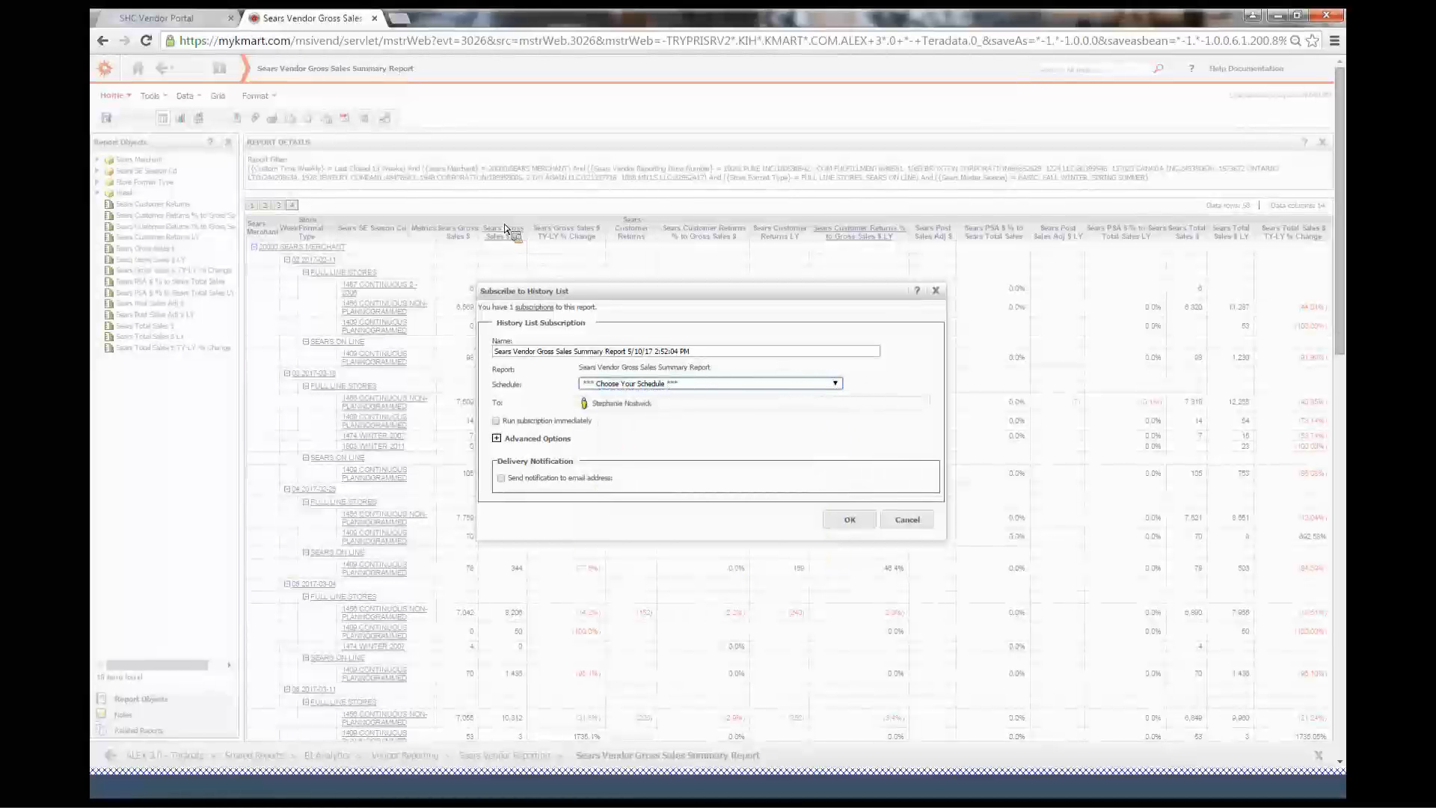
pyautogui.moveTo(718, 291); pyautogui.dragTo(640, 222)
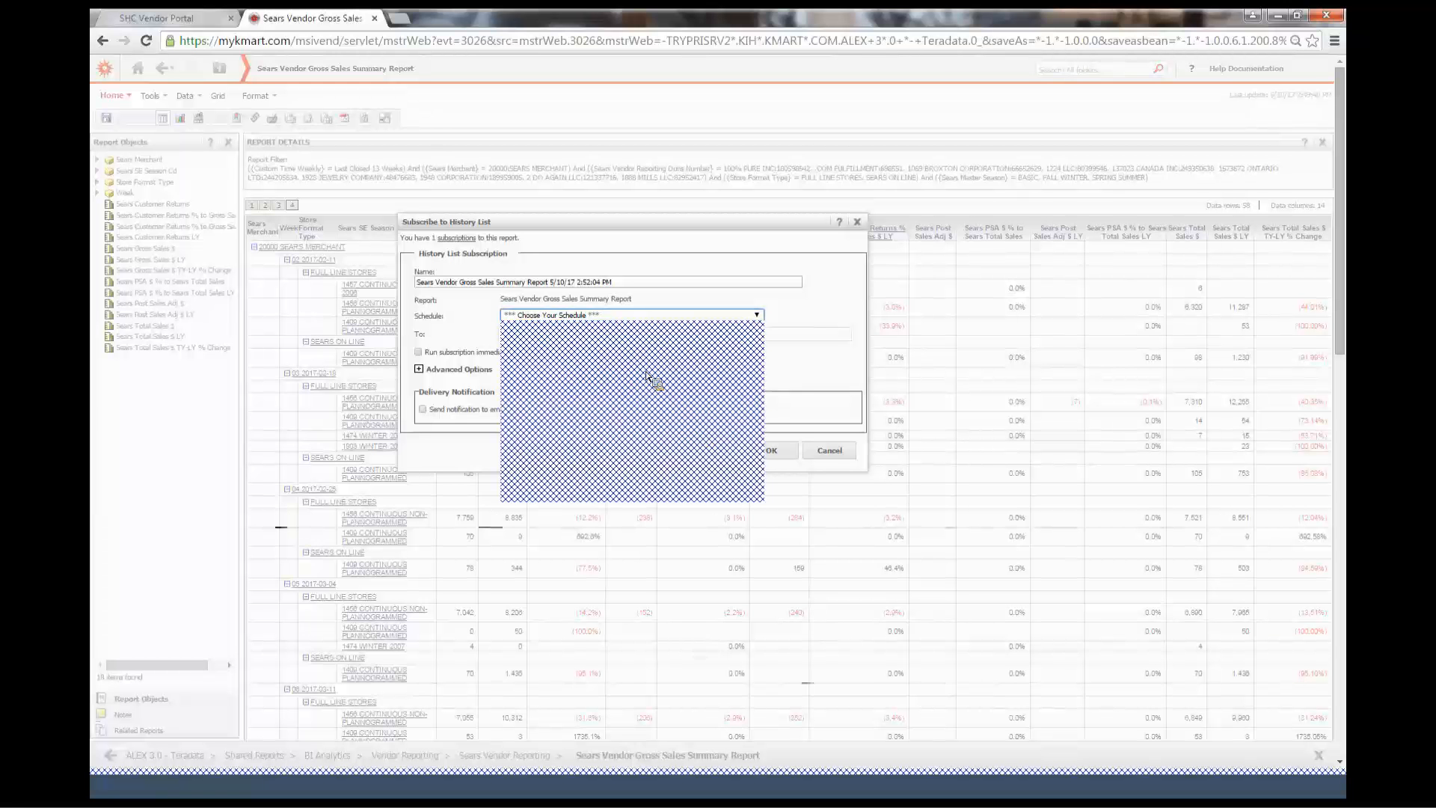
pyautogui.click(570, 404)
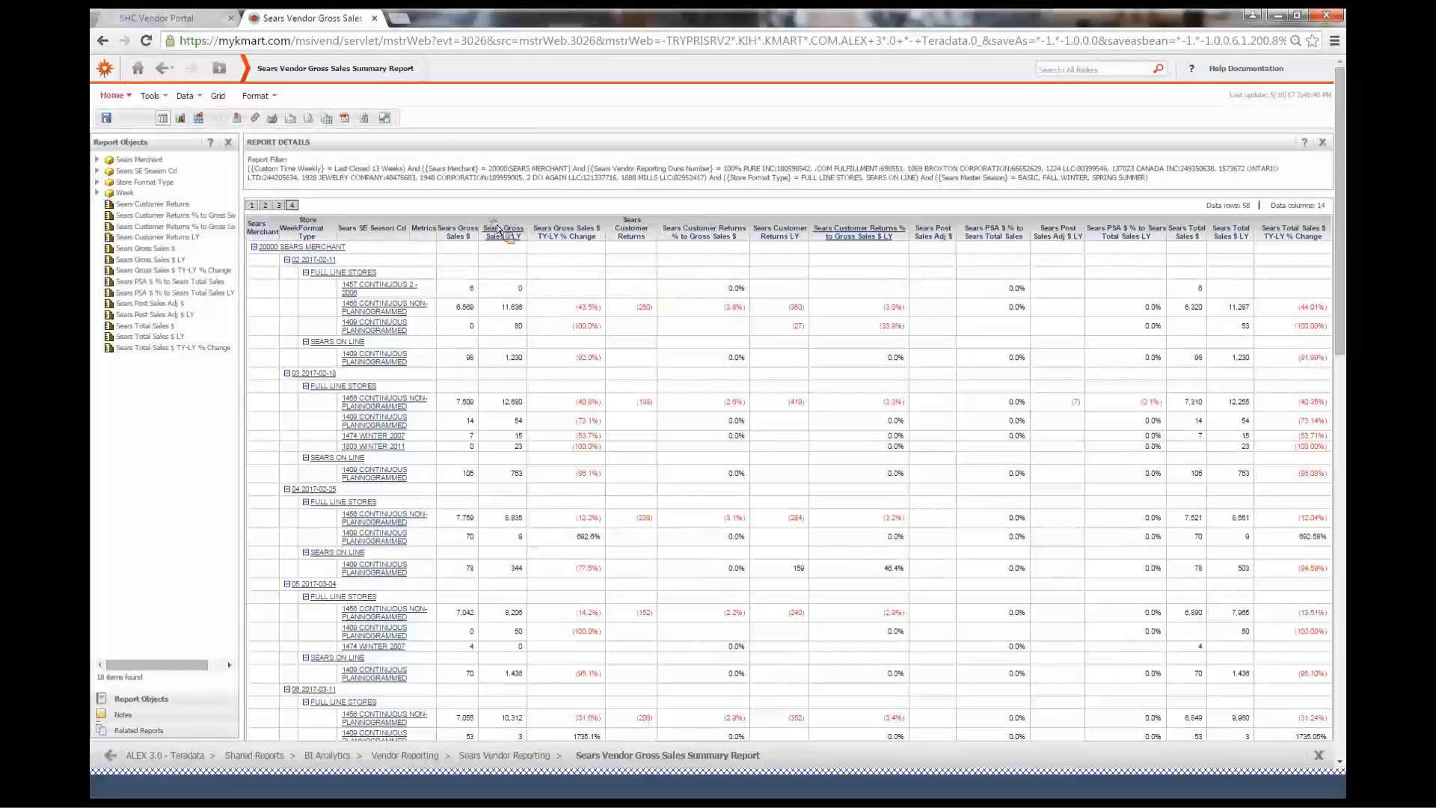
# Move the Sears Gross Sales $ column so it follows the Sears Customer Returns % to Gross Sales $ LY column
pyautogui.moveTo(527, 229); pyautogui.dragTo(893, 219)
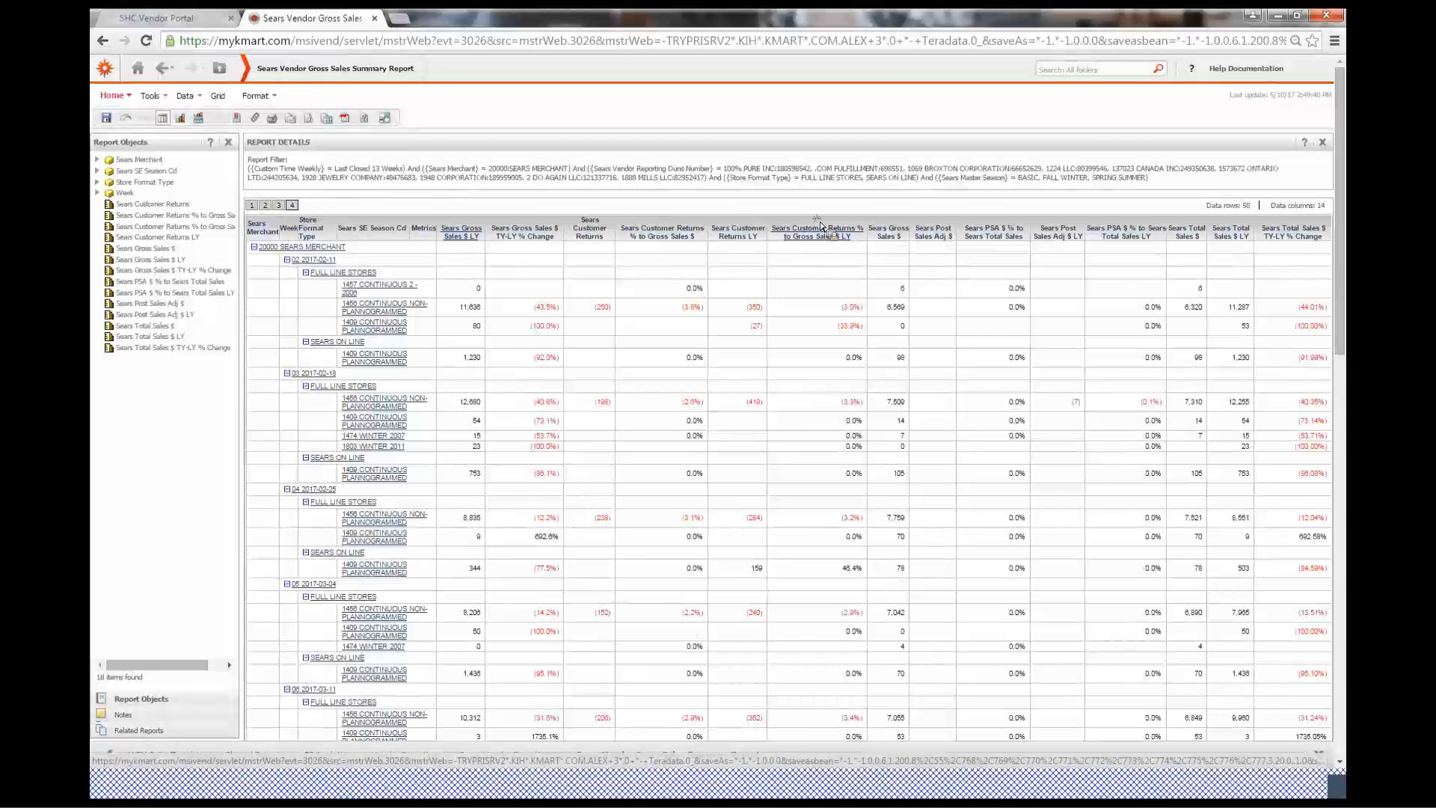
# Remove the Sears Customer Returns % to Gross Sales $ LY column from the report grid
pyautogui.moveTo(820, 226); pyautogui.dragTo(793, 228)
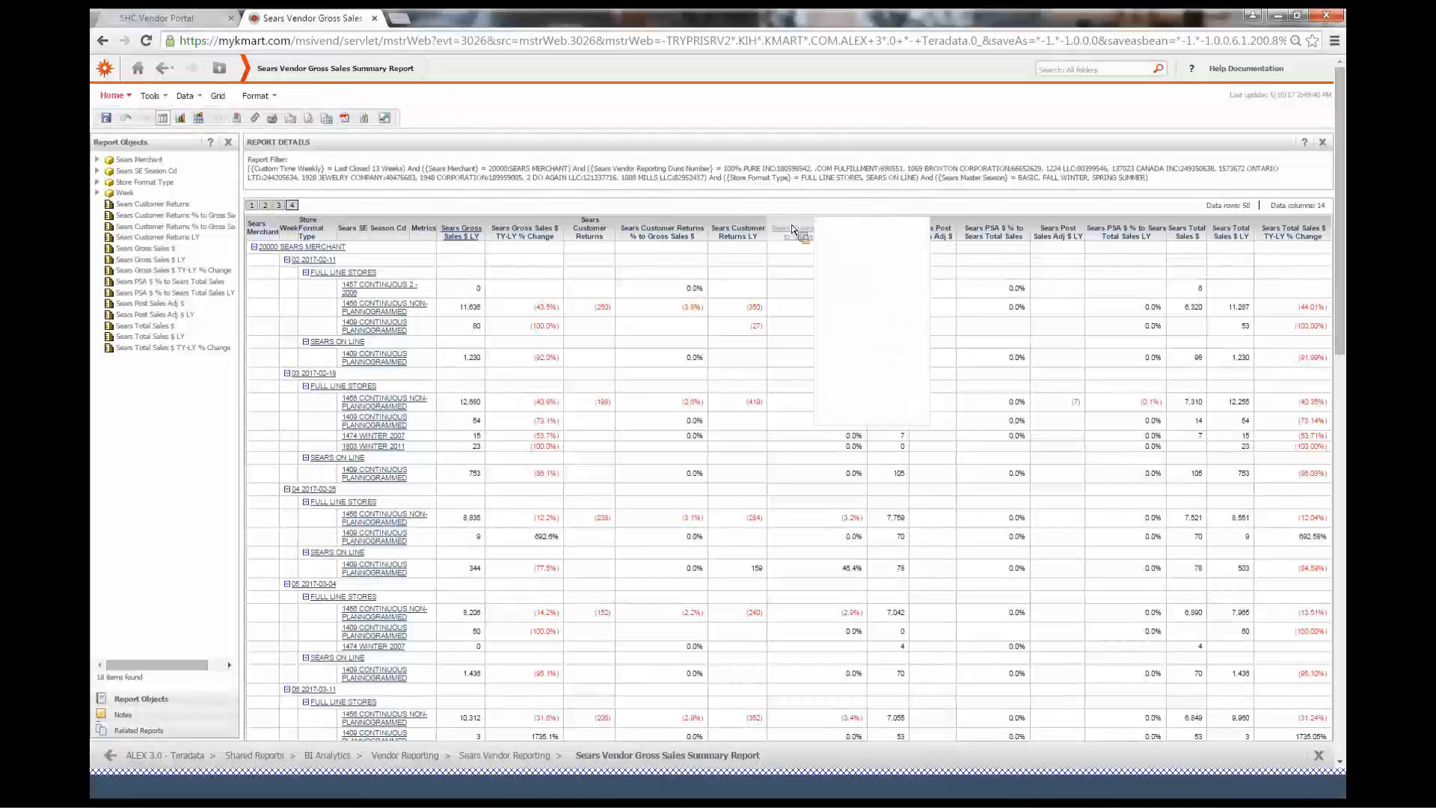
pyautogui.rightClick(792, 228)
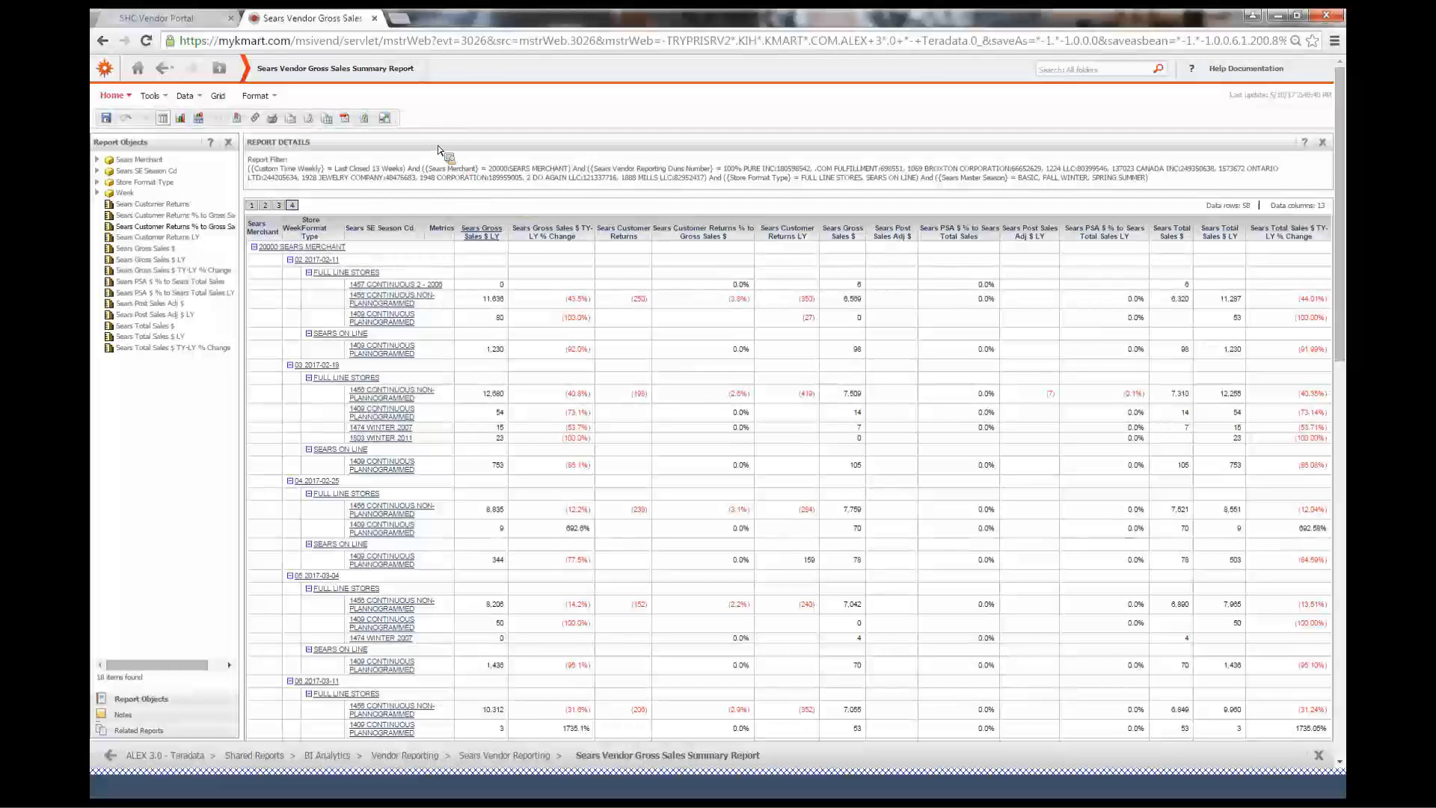
# Switch the report to graph view and then back to grid view
pyautogui.click(184, 123)
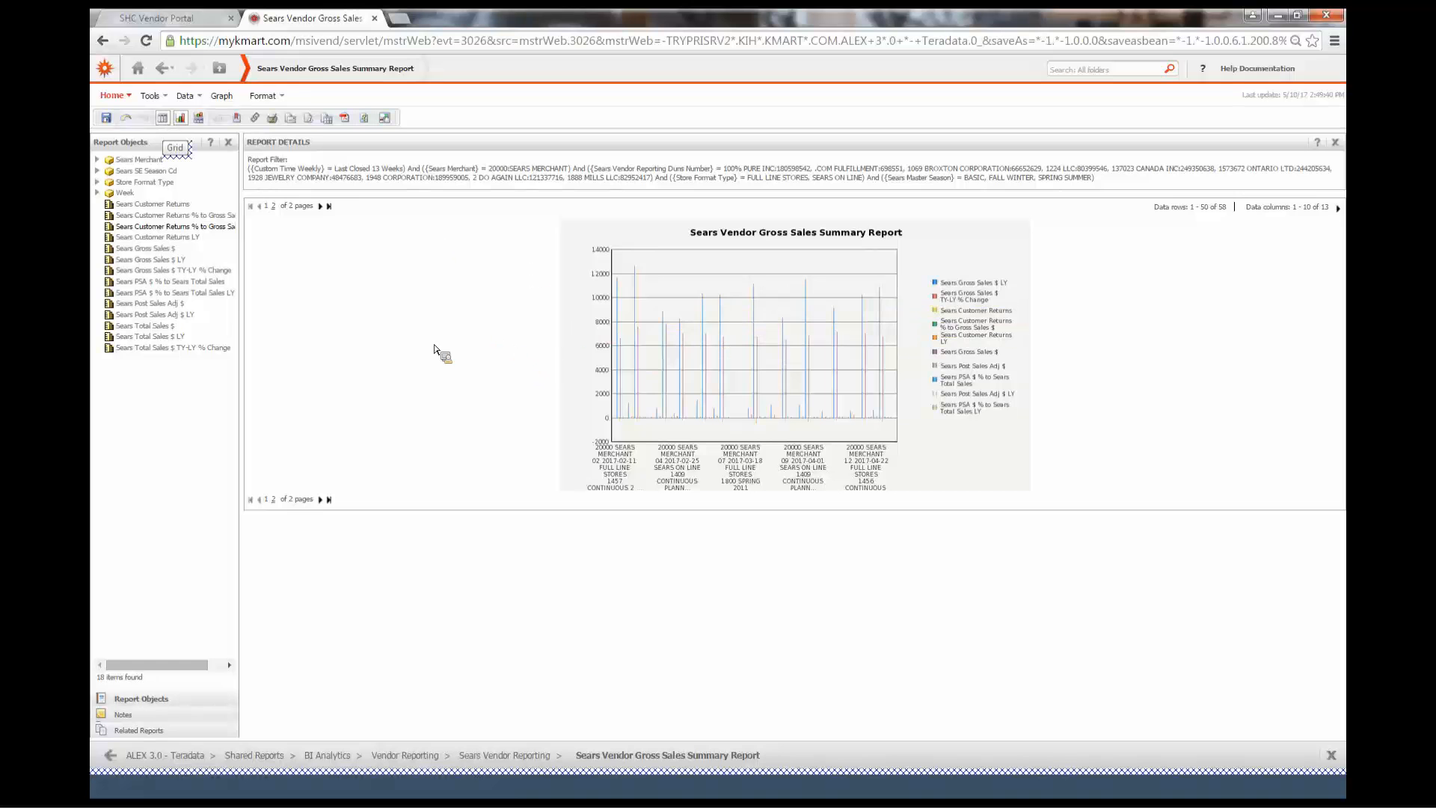
pyautogui.click(164, 122)
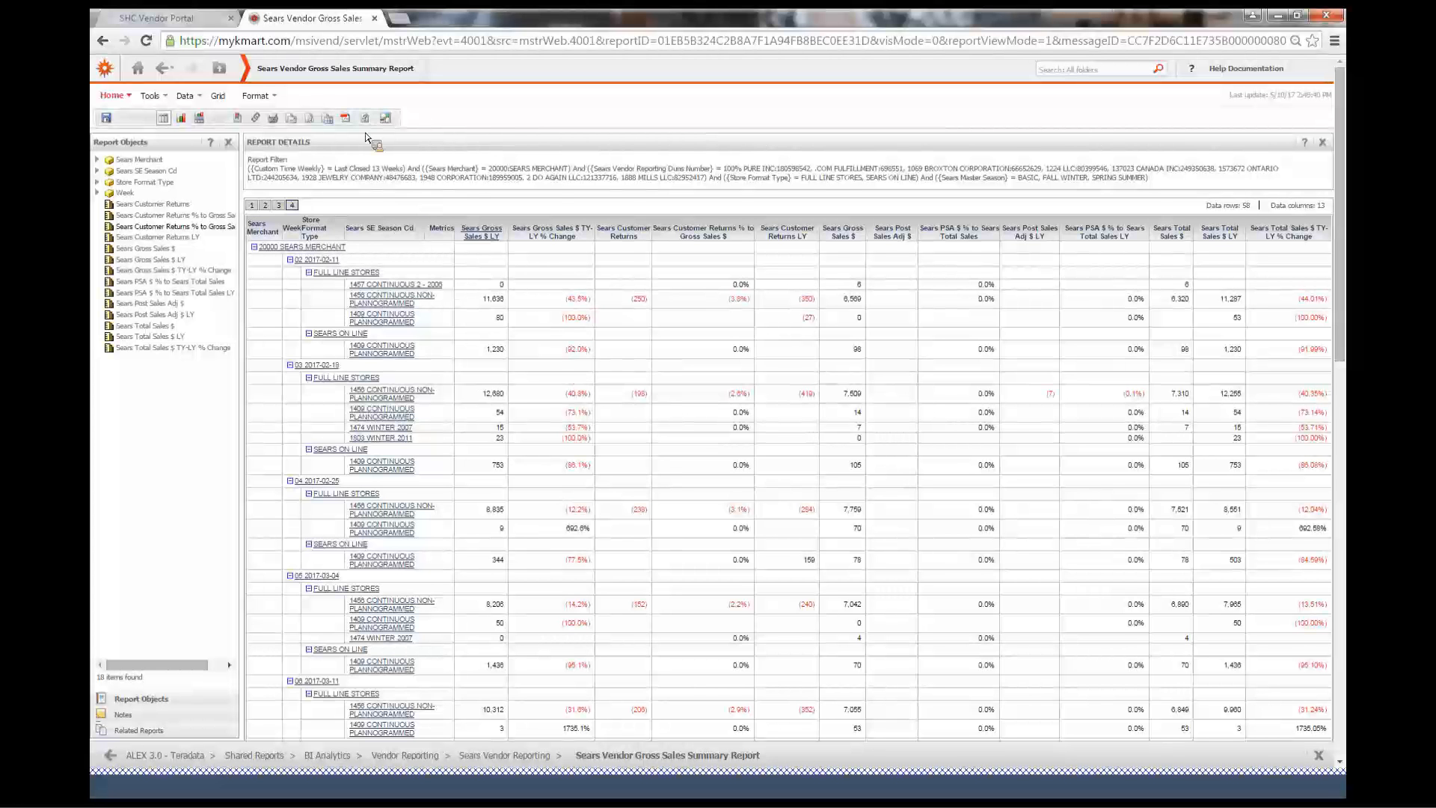
# Export the whole report to Excel with plain text and open the downloaded workbook
pyautogui.click(330, 119)
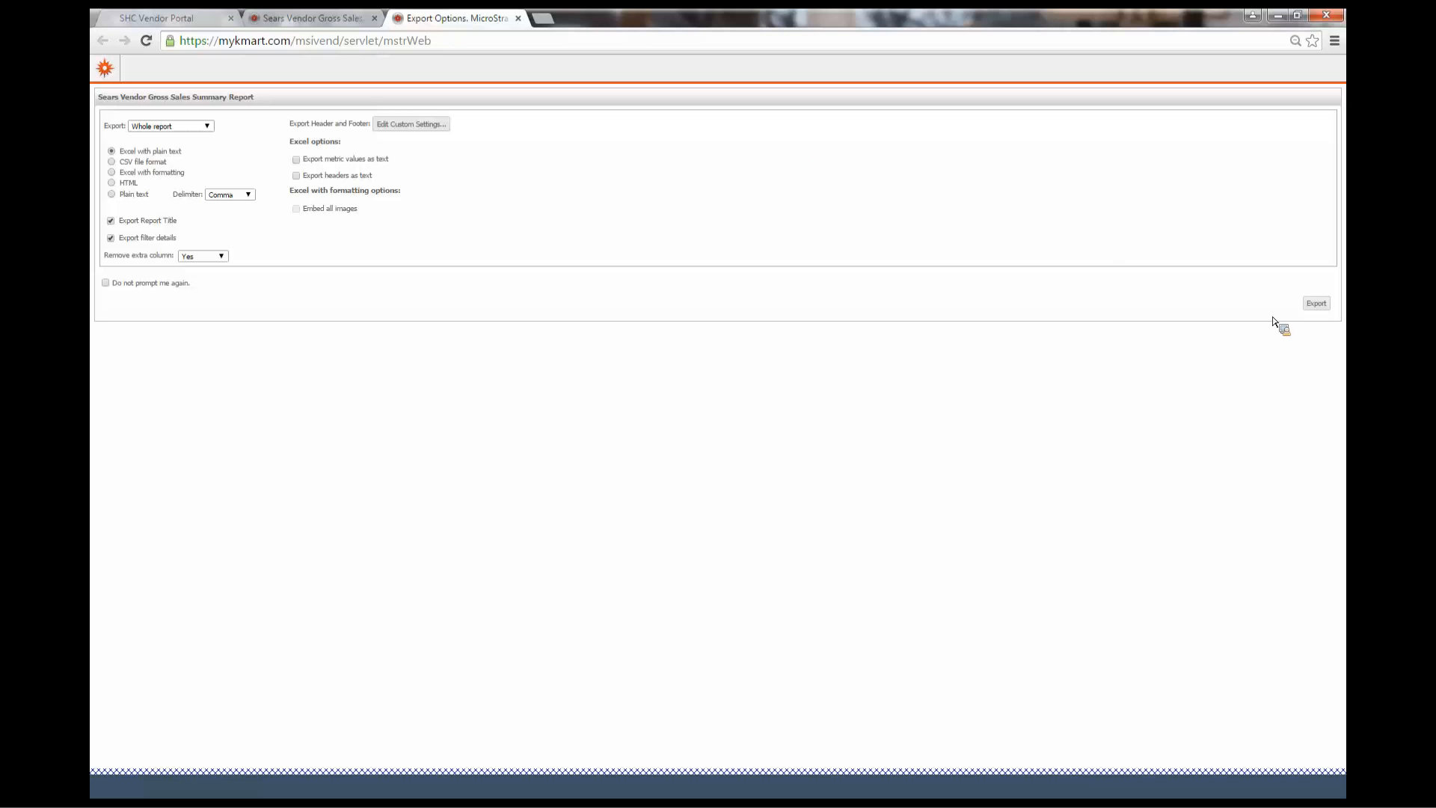
pyautogui.click(1327, 306)
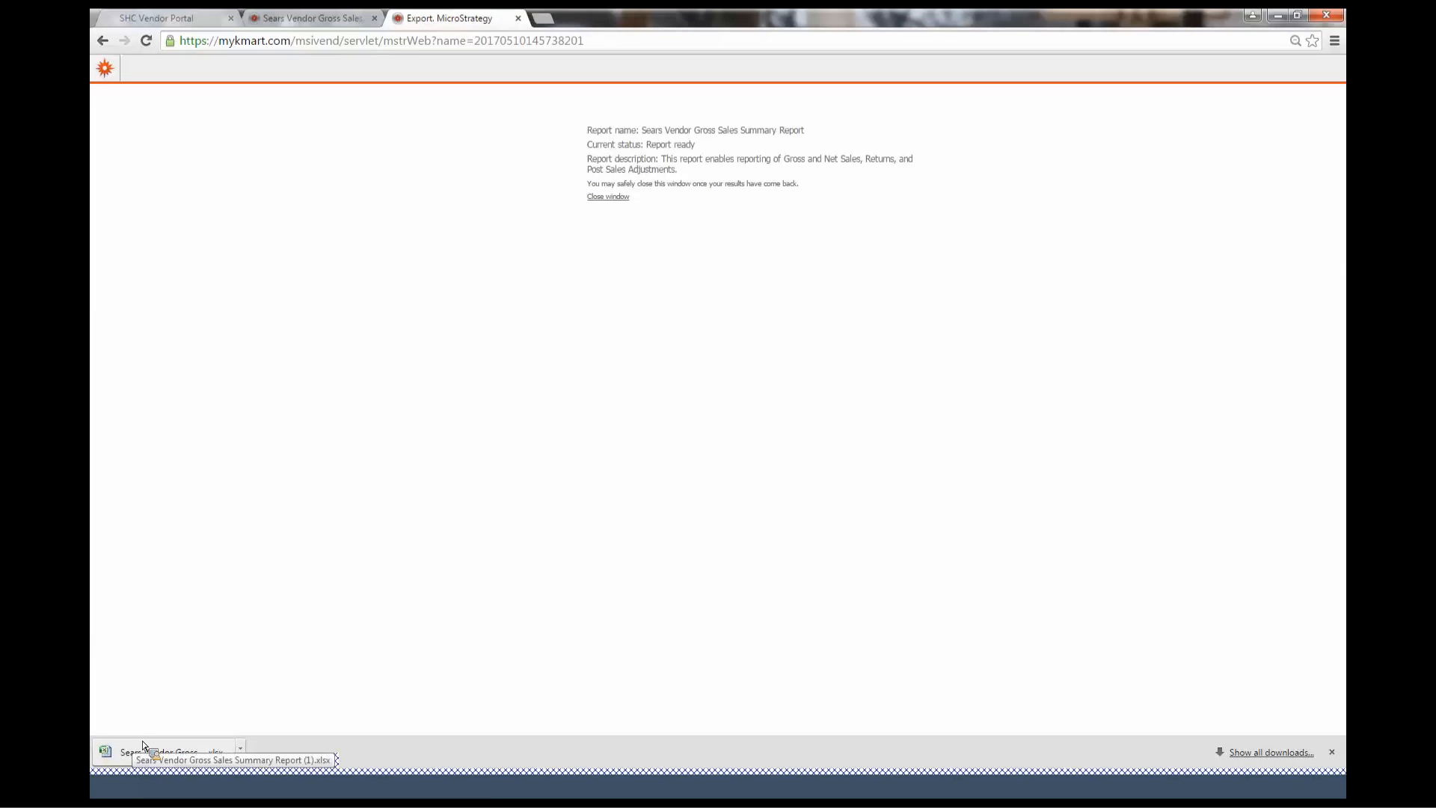
pyautogui.moveTo(141, 748); pyautogui.dragTo(539, 509)
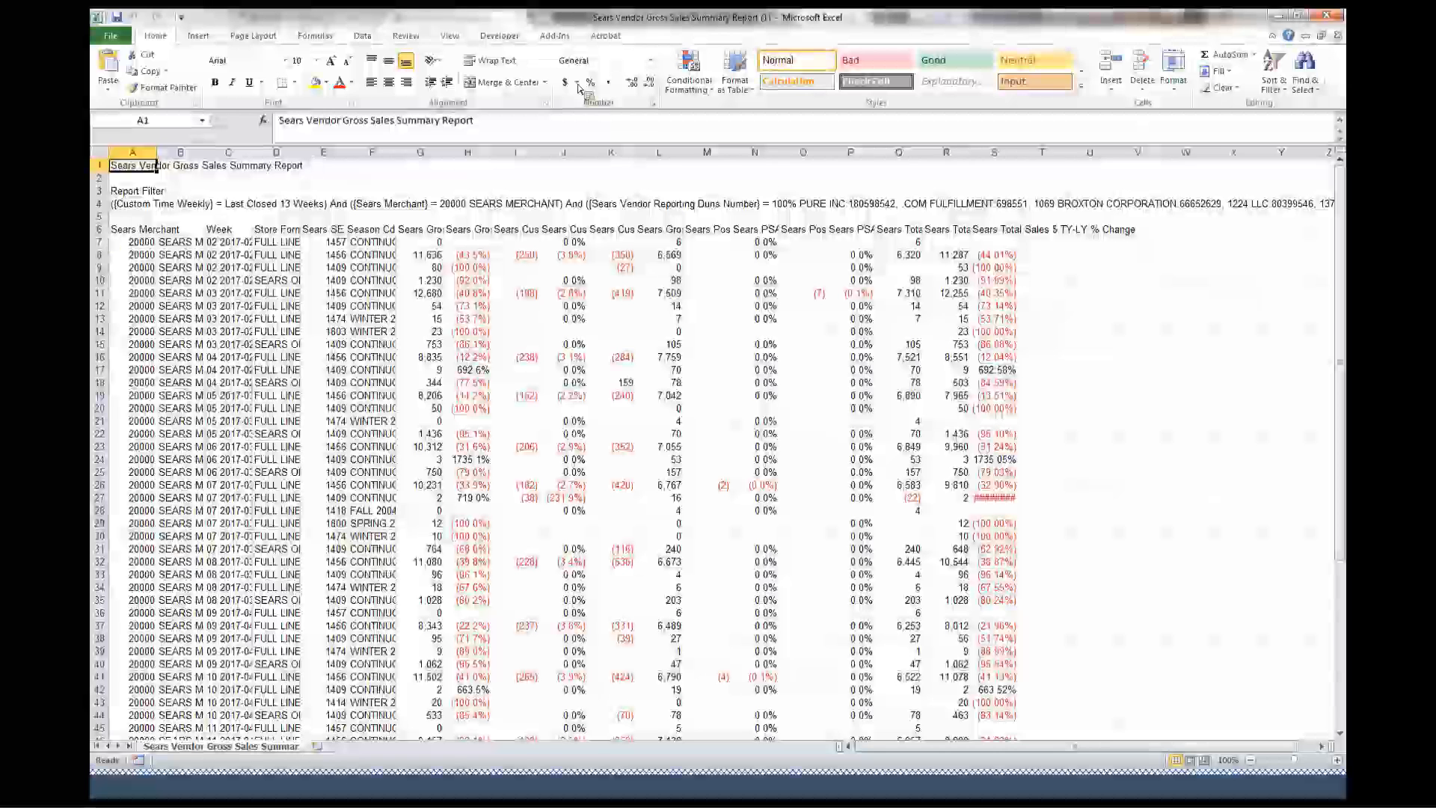
# Wrap and center the text of the column header row in the worksheet
pyautogui.click(98, 229)
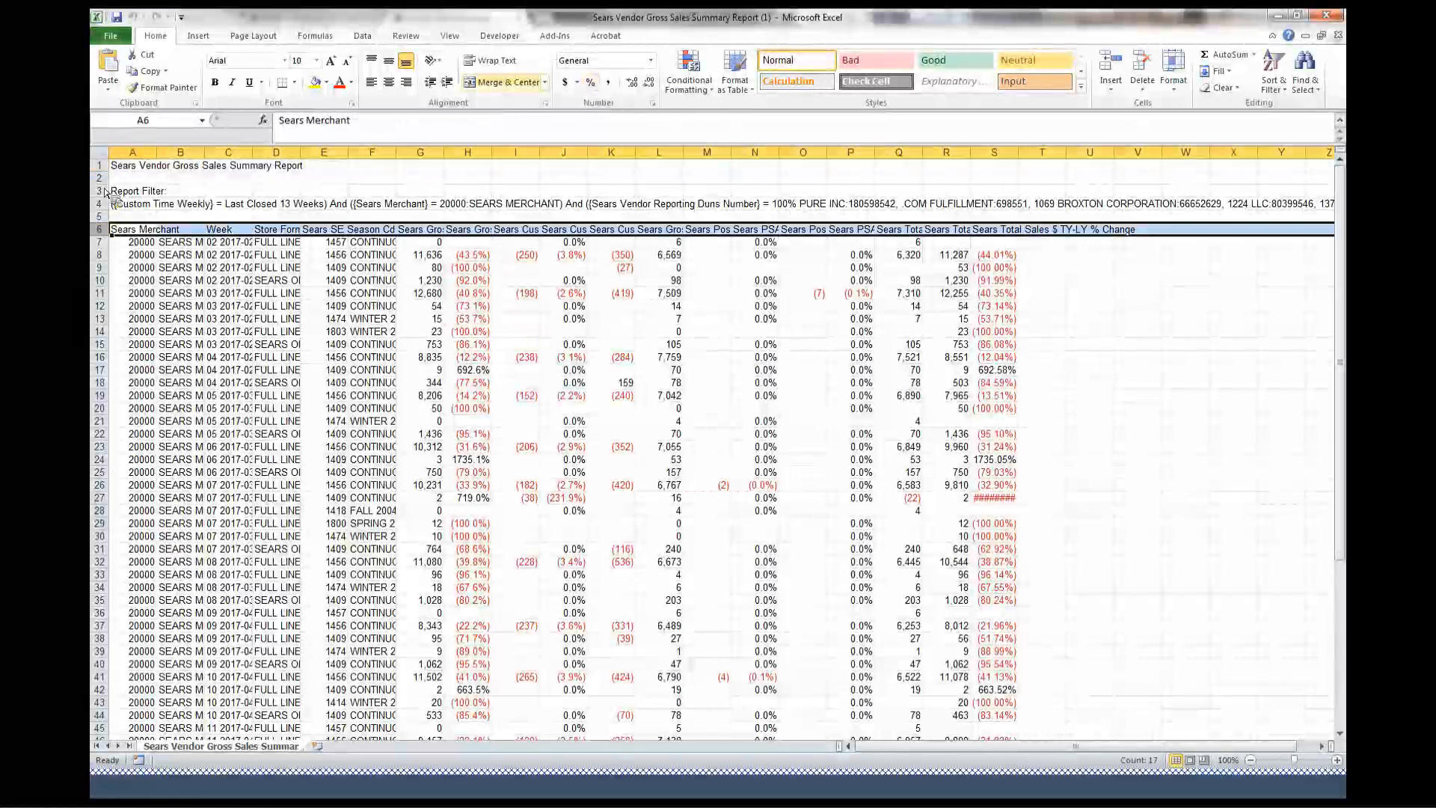
pyautogui.click(491, 61)
pyautogui.click(389, 61)
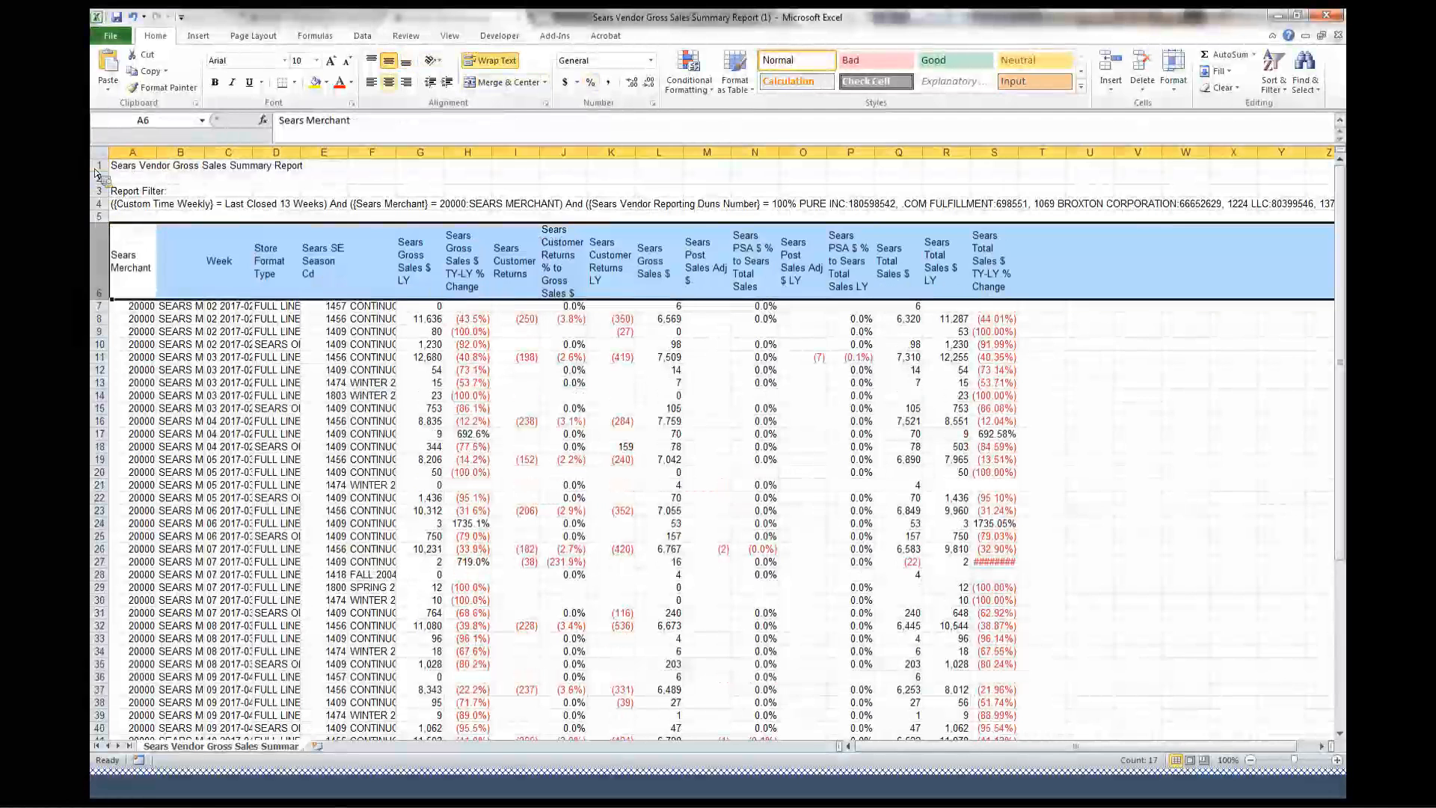
# Delete the report title and filter rows above the column headers
pyautogui.moveTo(98, 216); pyautogui.dragTo(102, 159)
pyautogui.rightClick(104, 208)
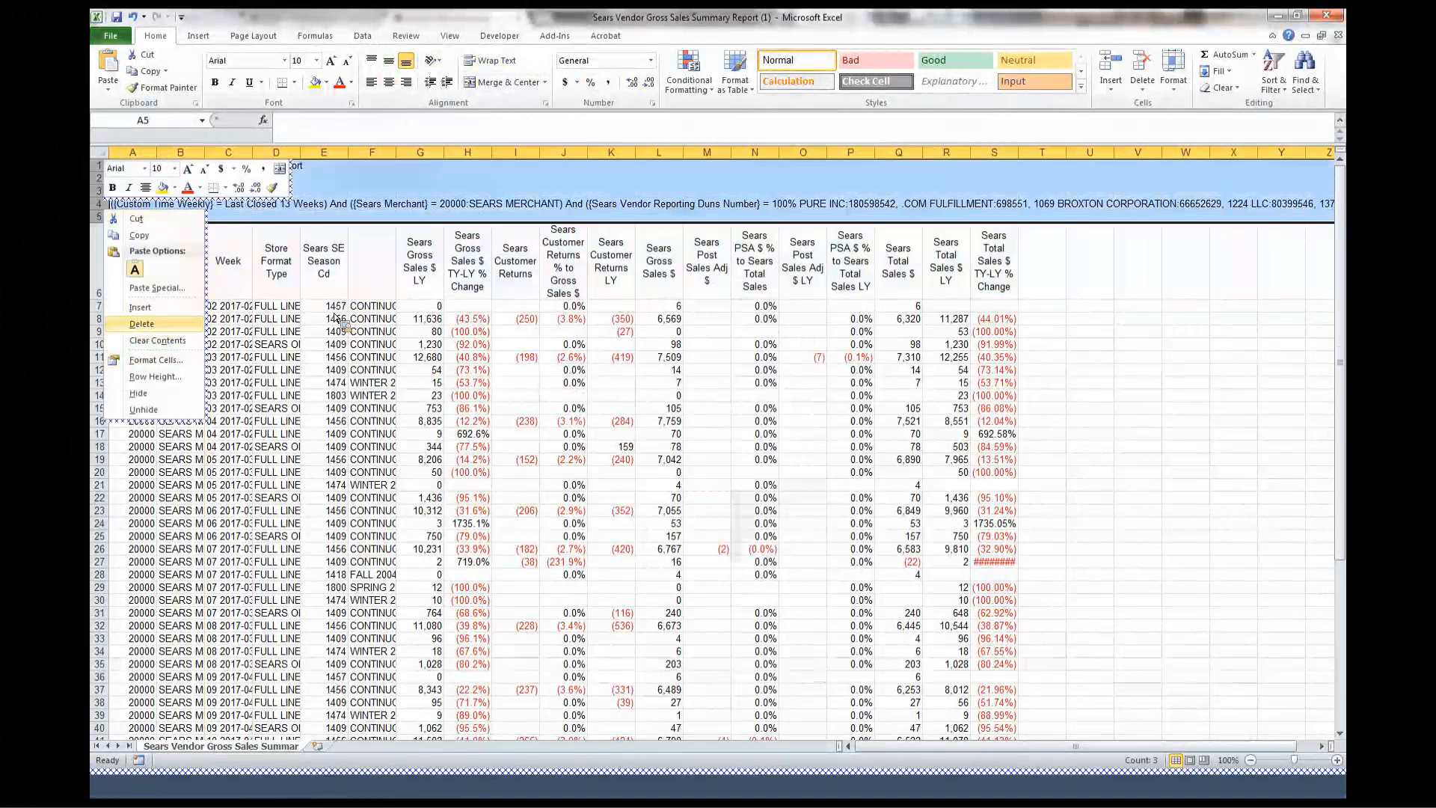
pyautogui.click(142, 324)
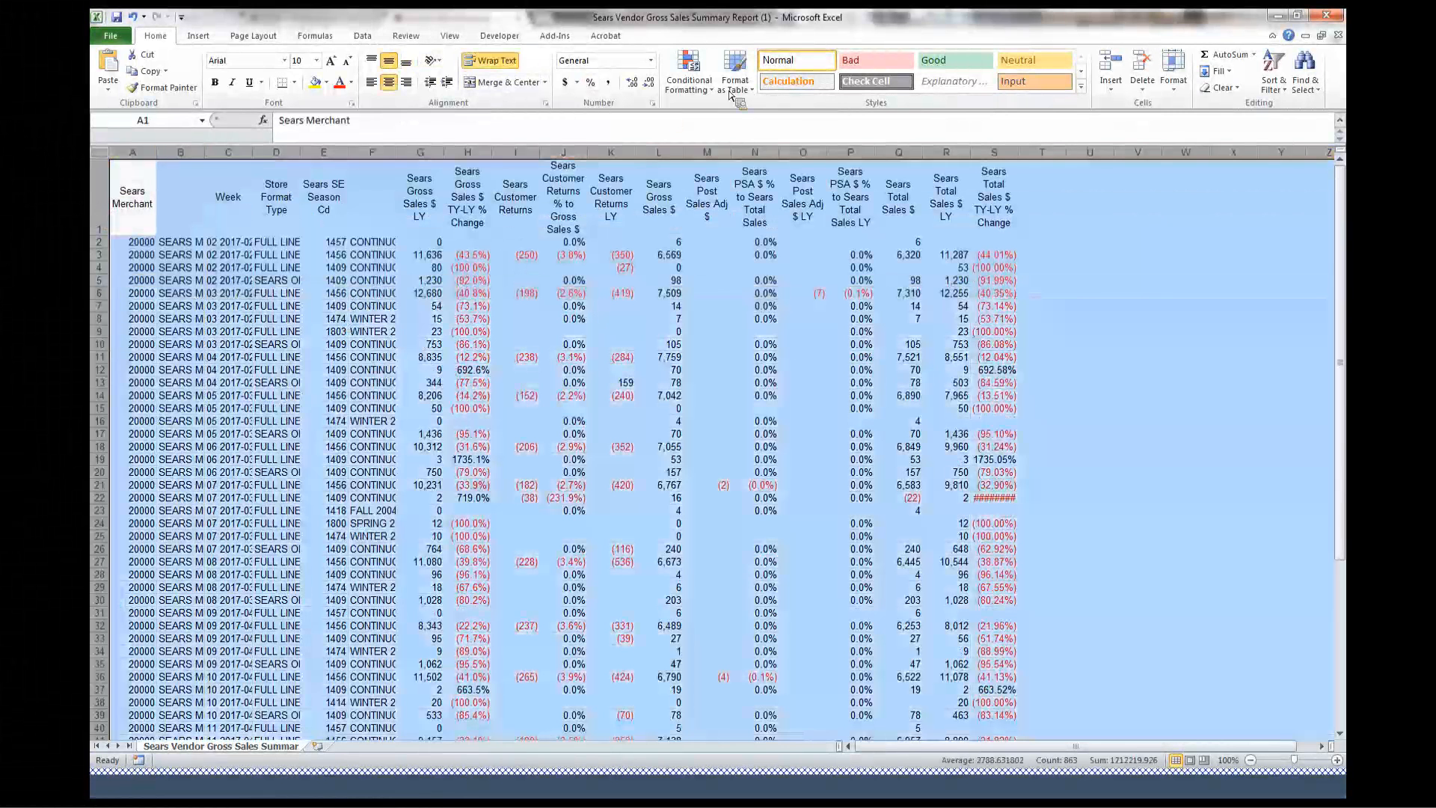
# Autofit the width of all worksheet columns to show full values
pyautogui.doubleClick(157, 153)
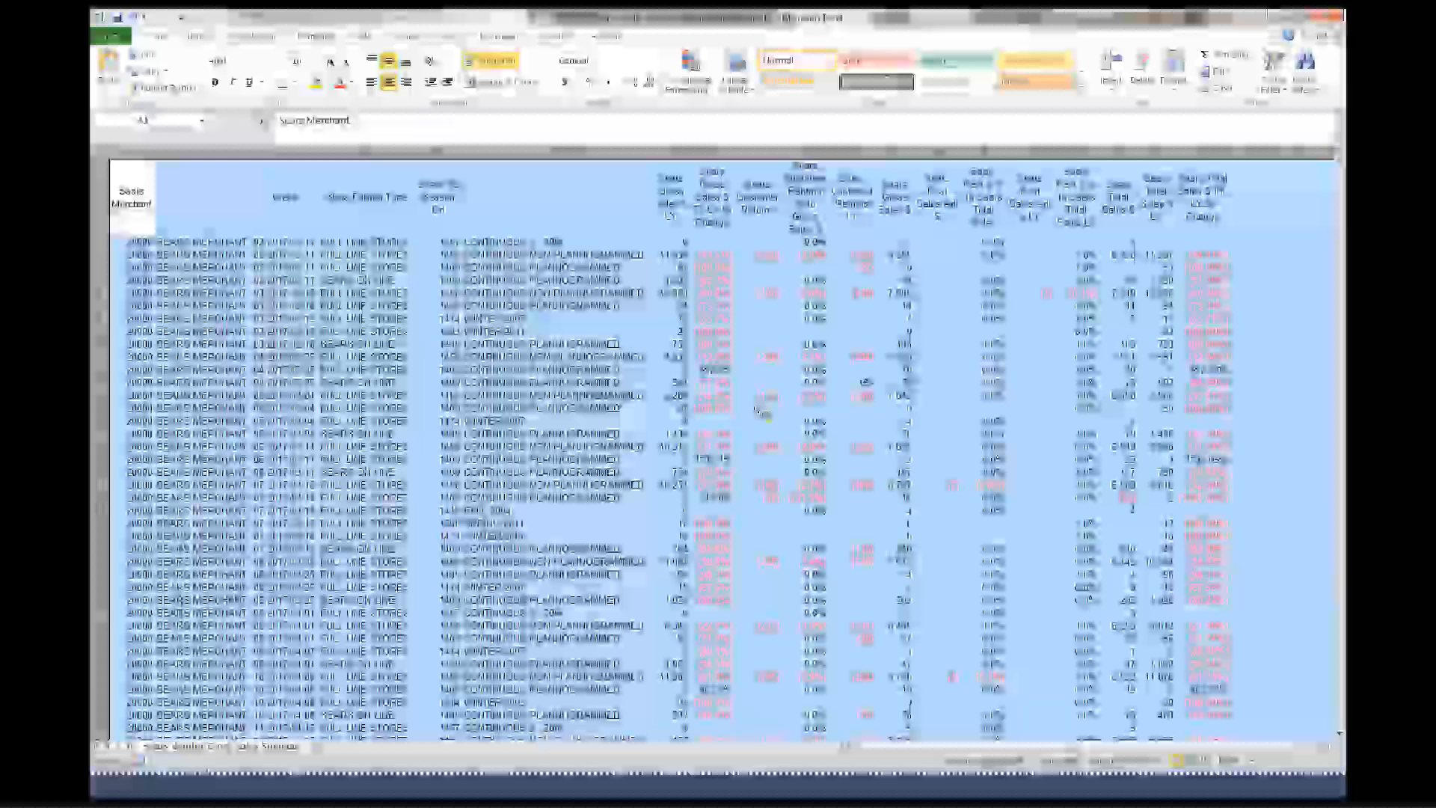
pyautogui.click(374, 305)
pyautogui.click(100, 199)
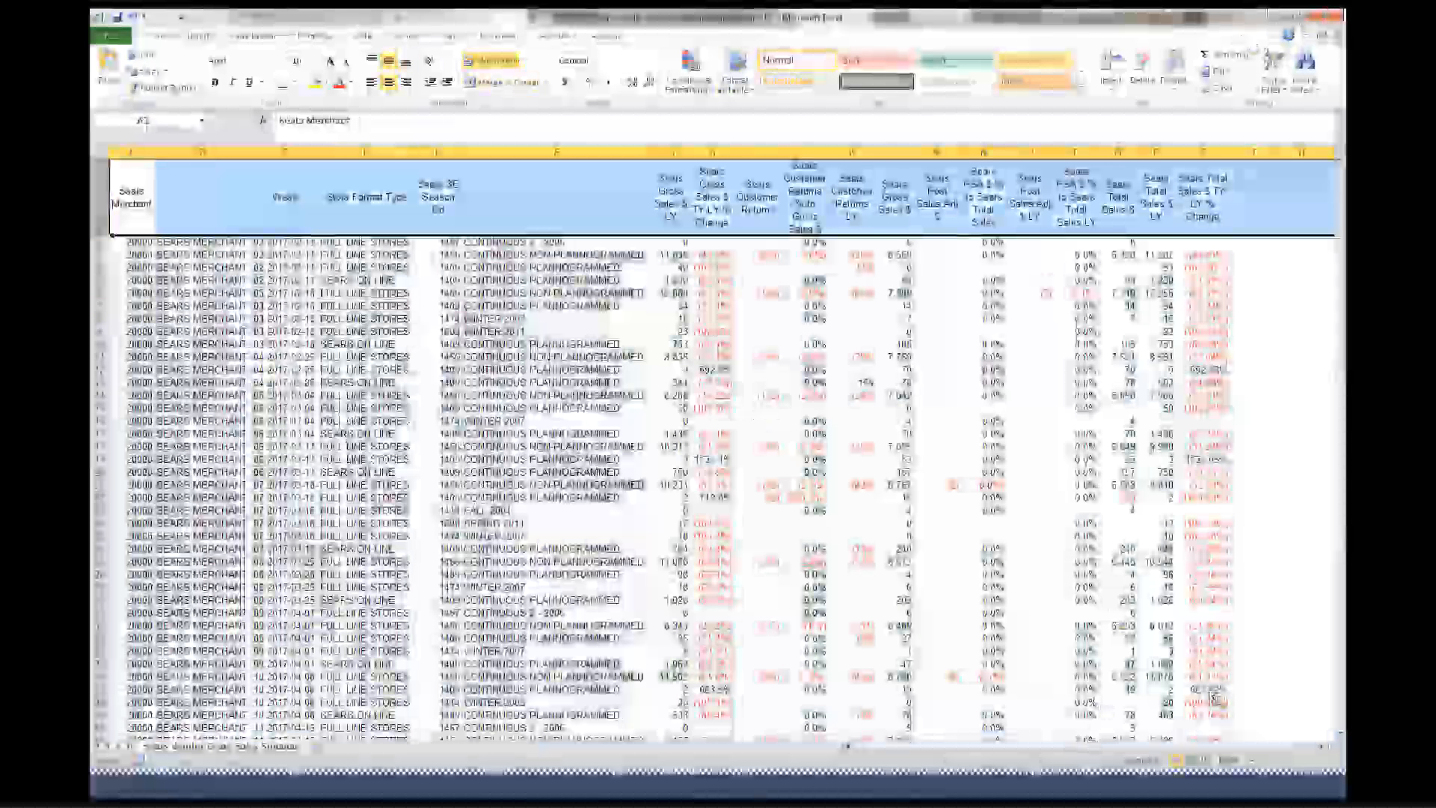
pyautogui.click(762, 396)
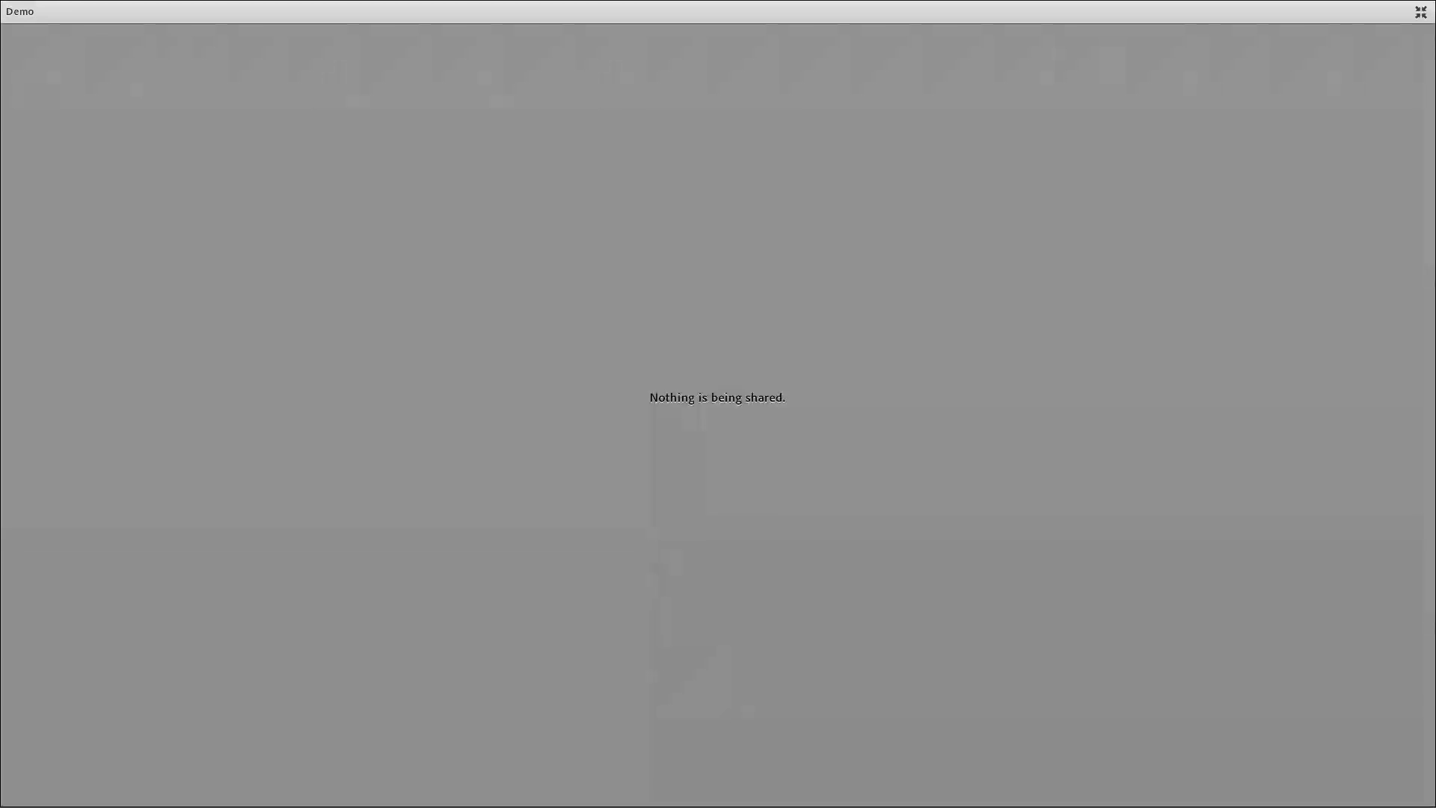
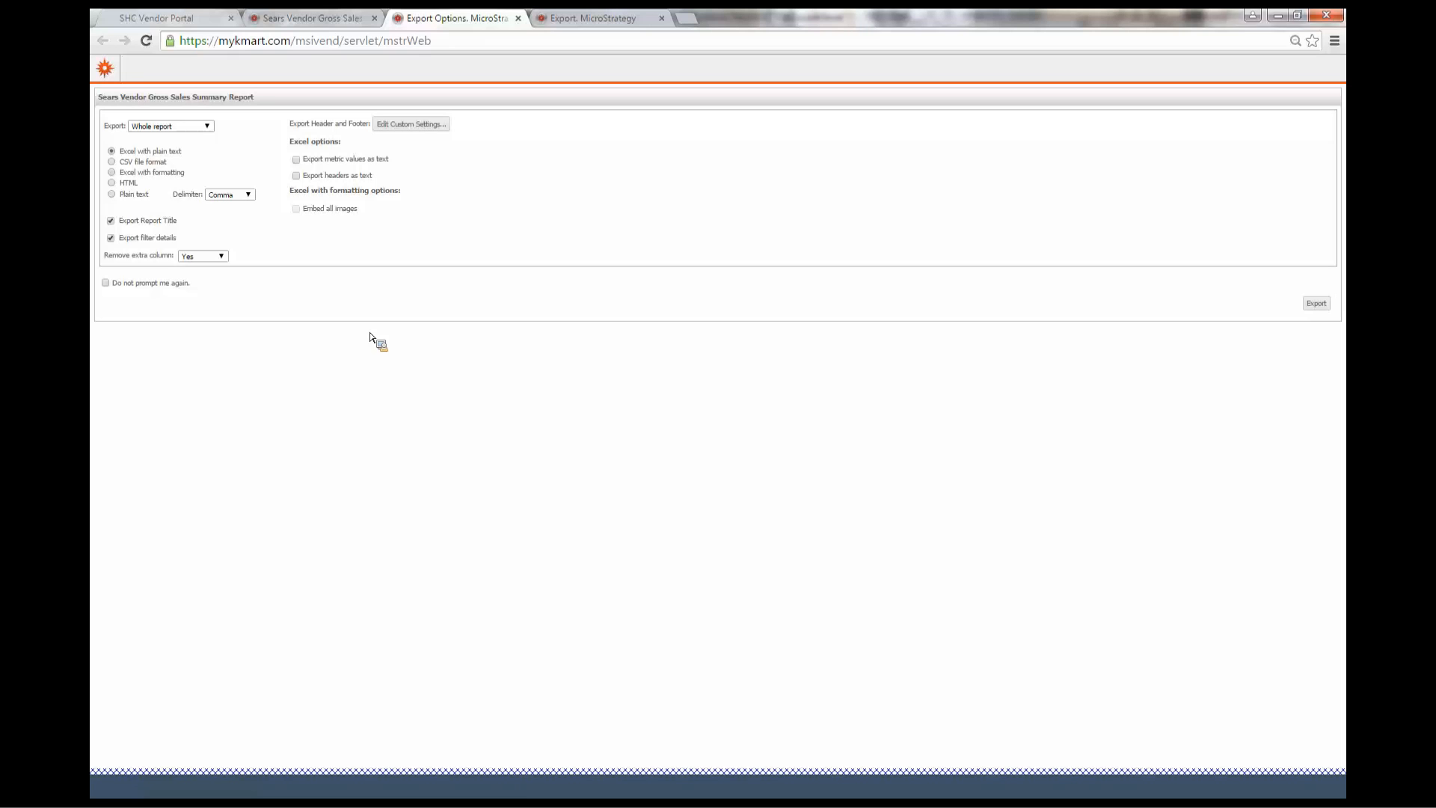
# Review the export scope and grid format options in the export options dialog
pyautogui.click(206, 129)
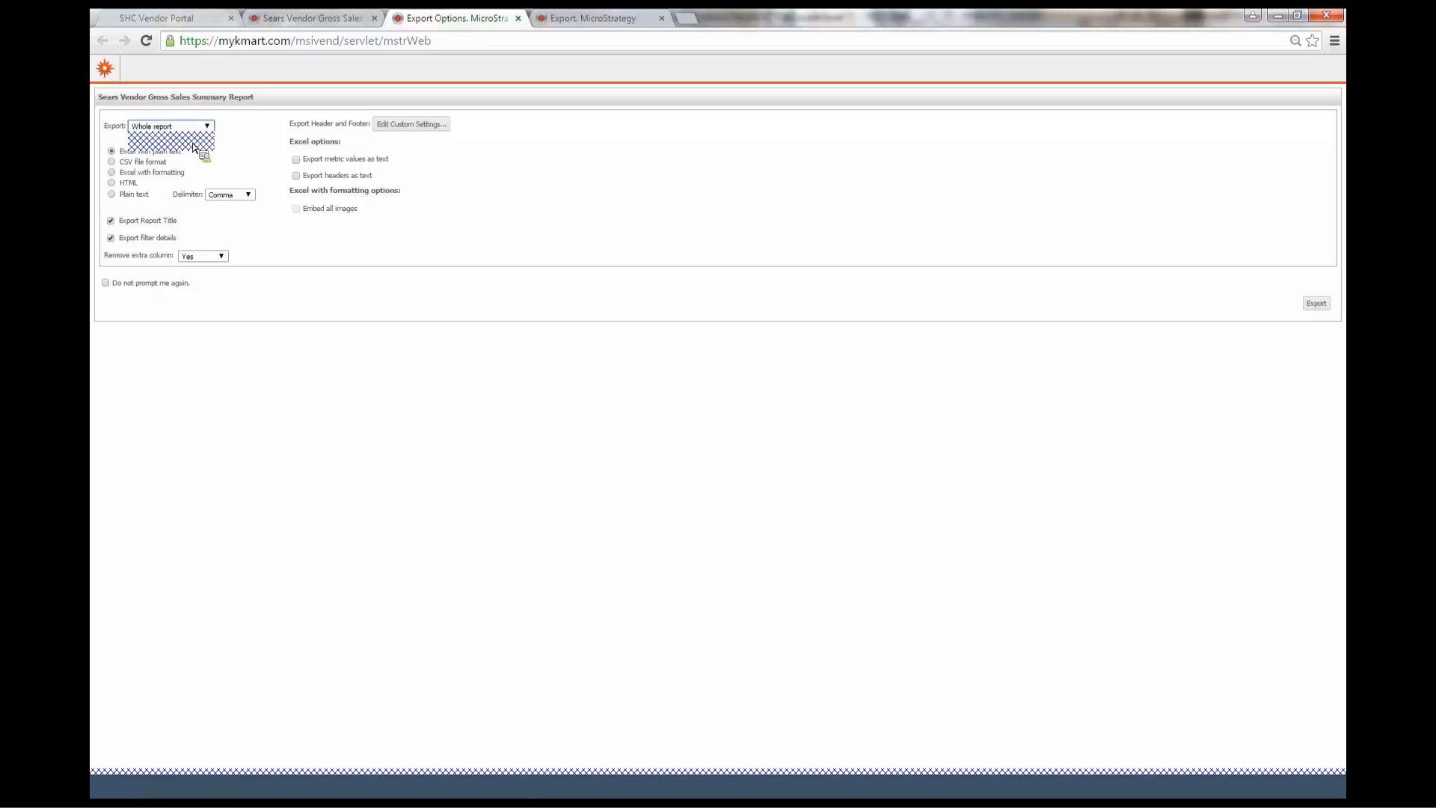
pyautogui.click(192, 149)
pyautogui.click(112, 194)
pyautogui.click(112, 183)
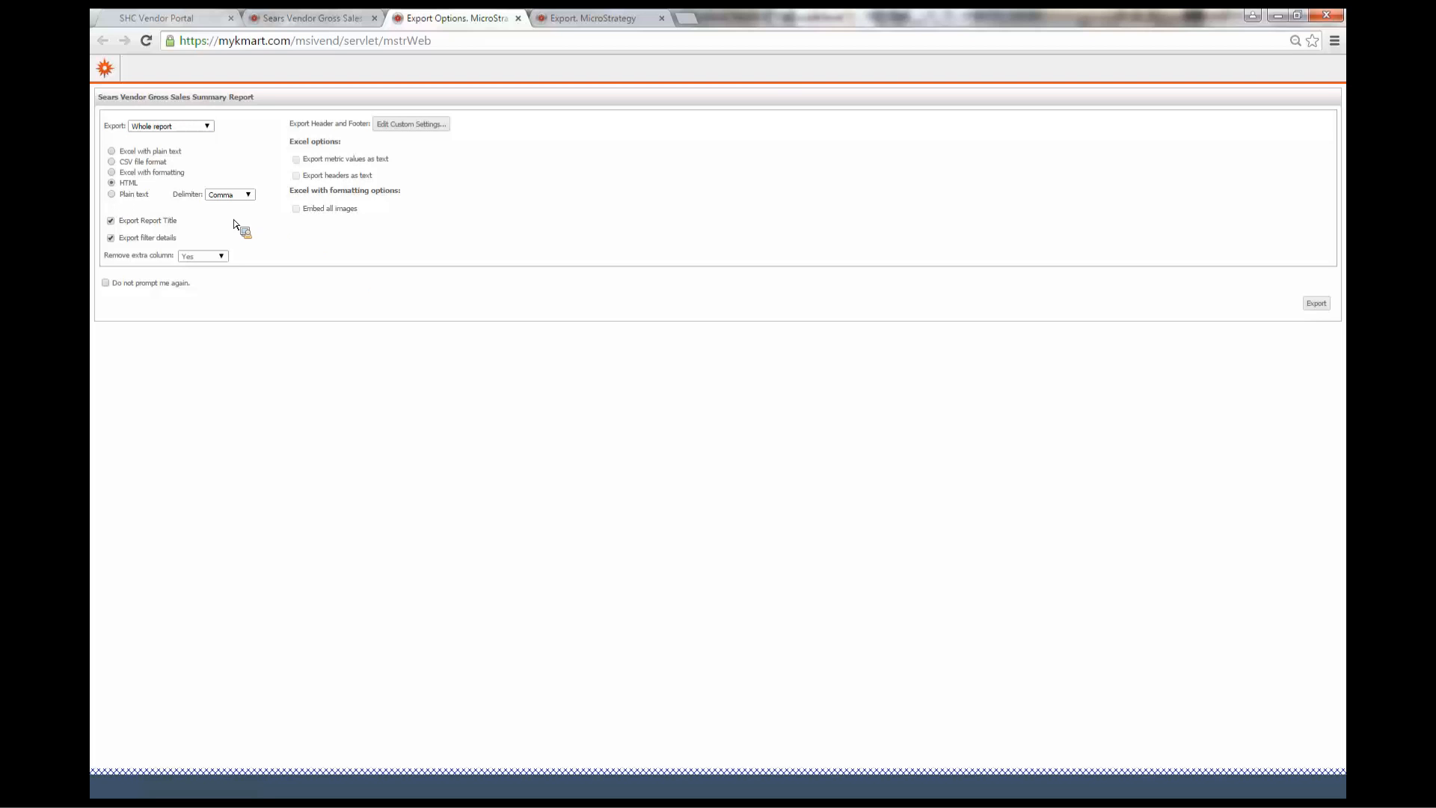
pyautogui.click(243, 196)
pyautogui.click(242, 196)
pyautogui.click(245, 195)
pyautogui.click(272, 182)
pyautogui.click(132, 151)
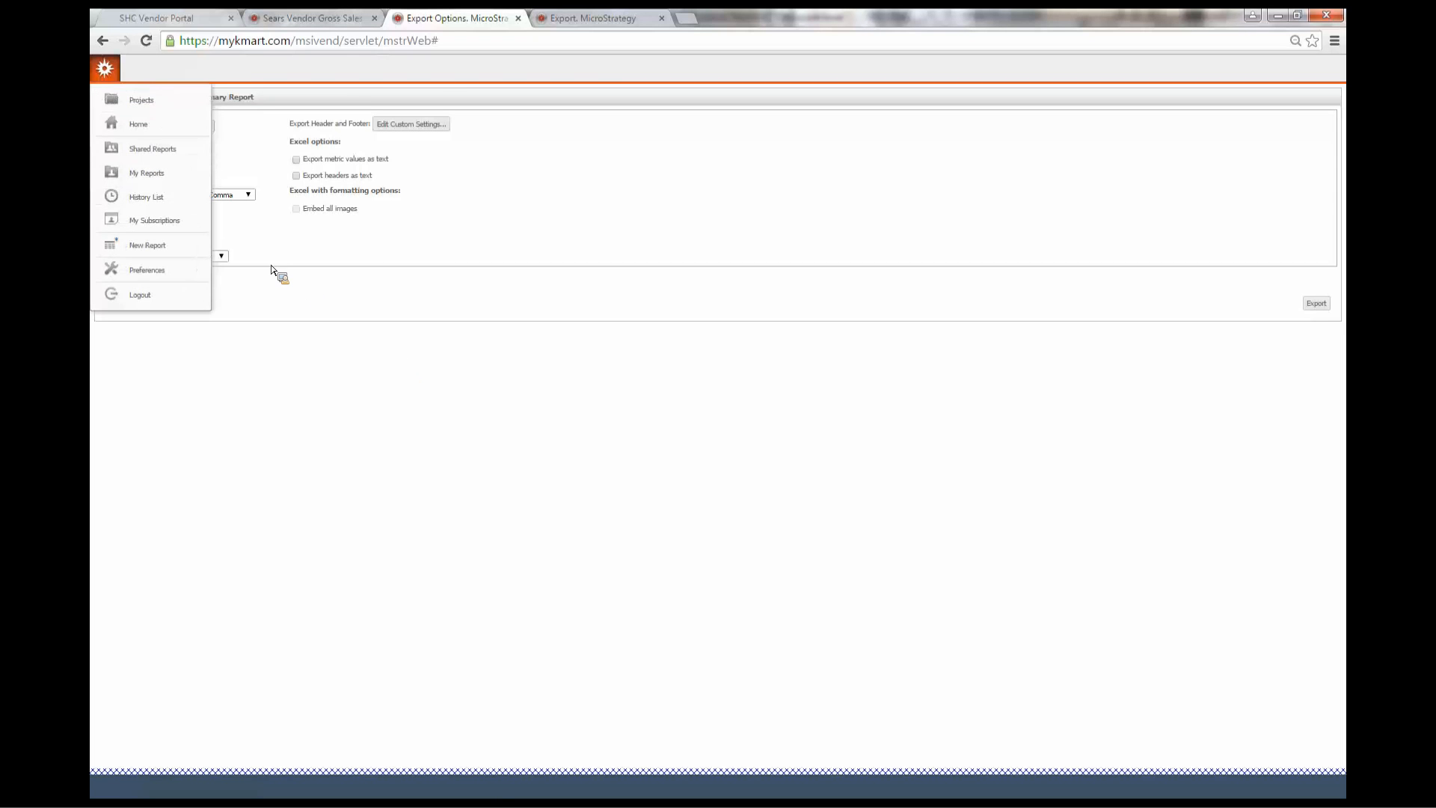
# Open the user preferences and show the Export Reports settings
pyautogui.click(183, 270)
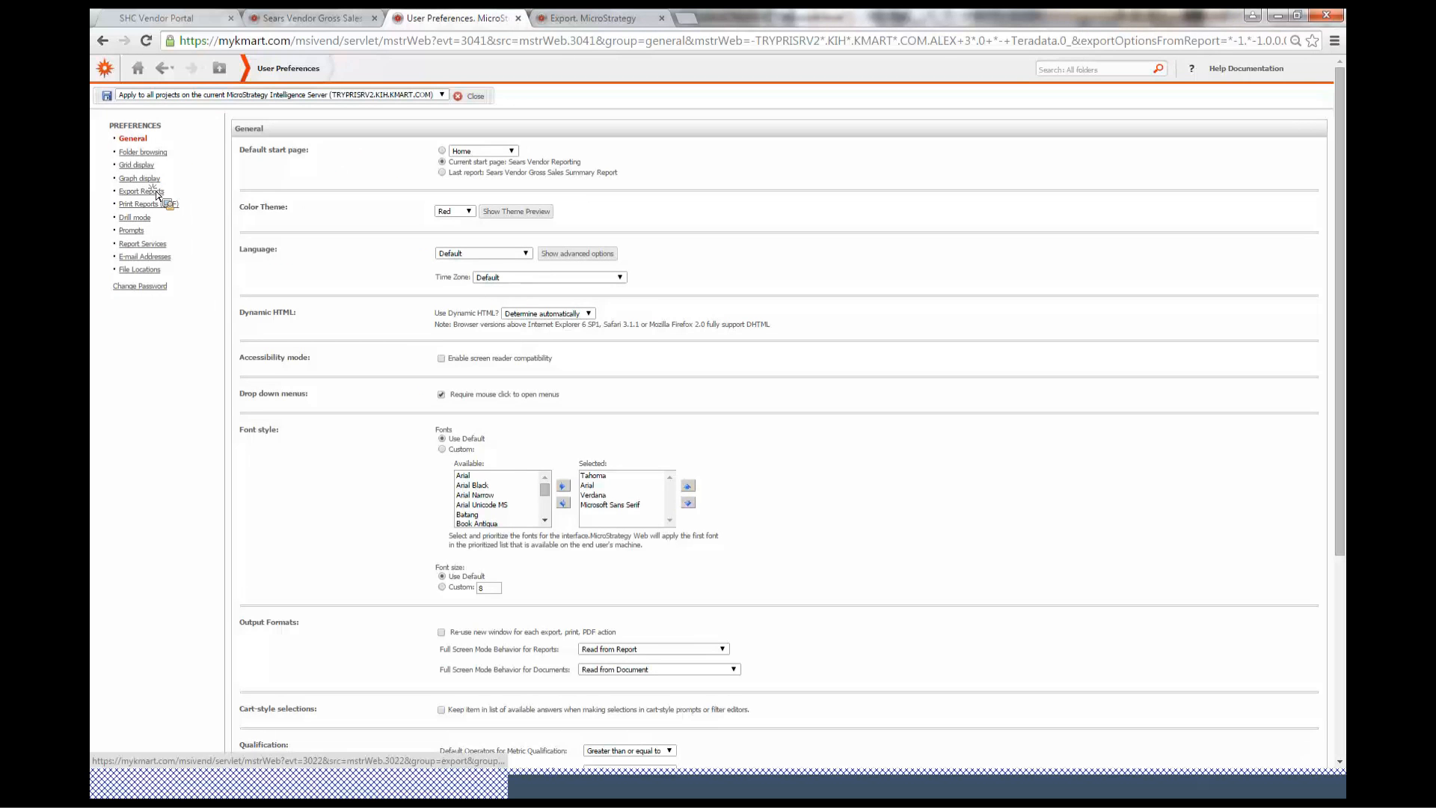
pyautogui.click(142, 192)
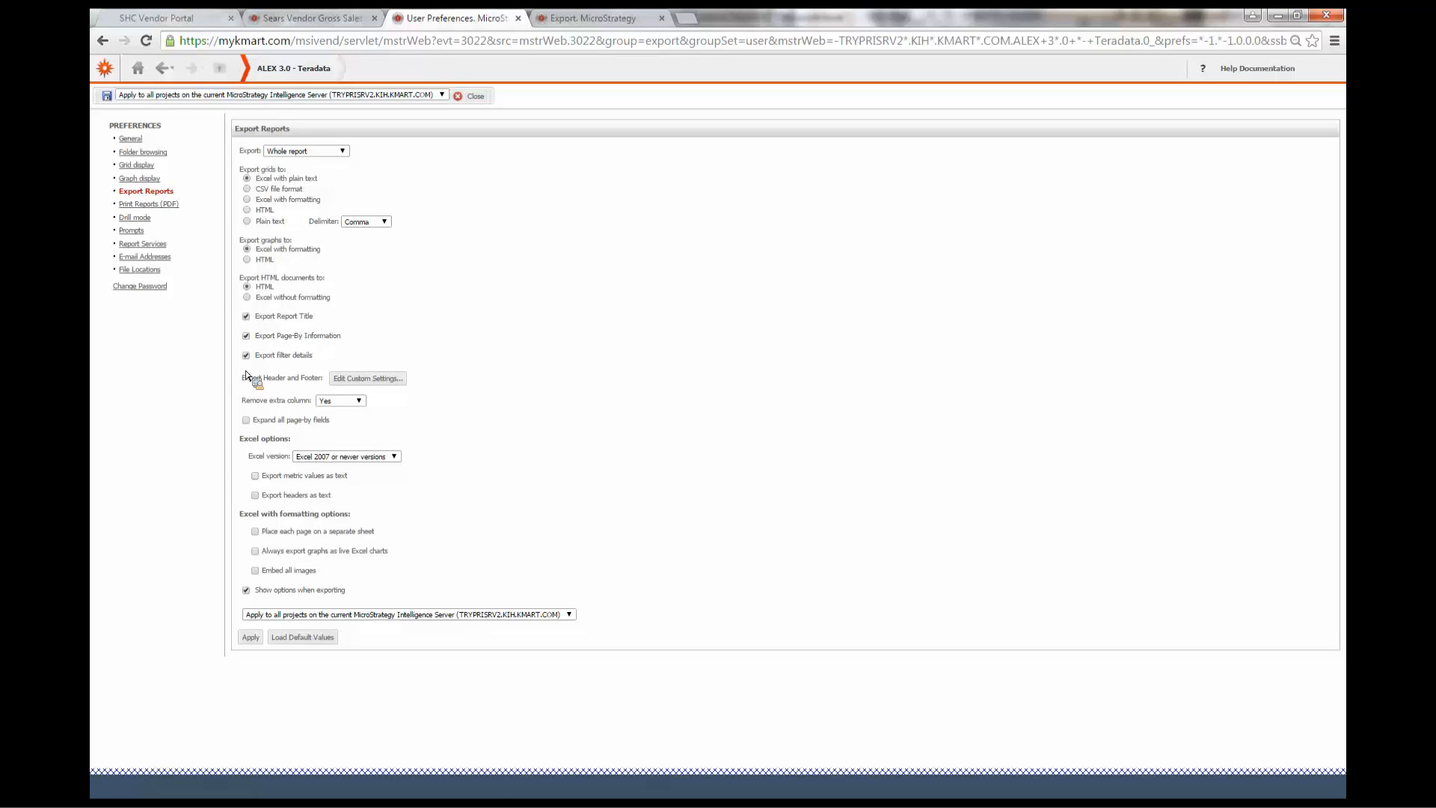
# Close the preferences, return to the home page, and reopen the Export Reports preferences from Preferences
pyautogui.click(107, 95)
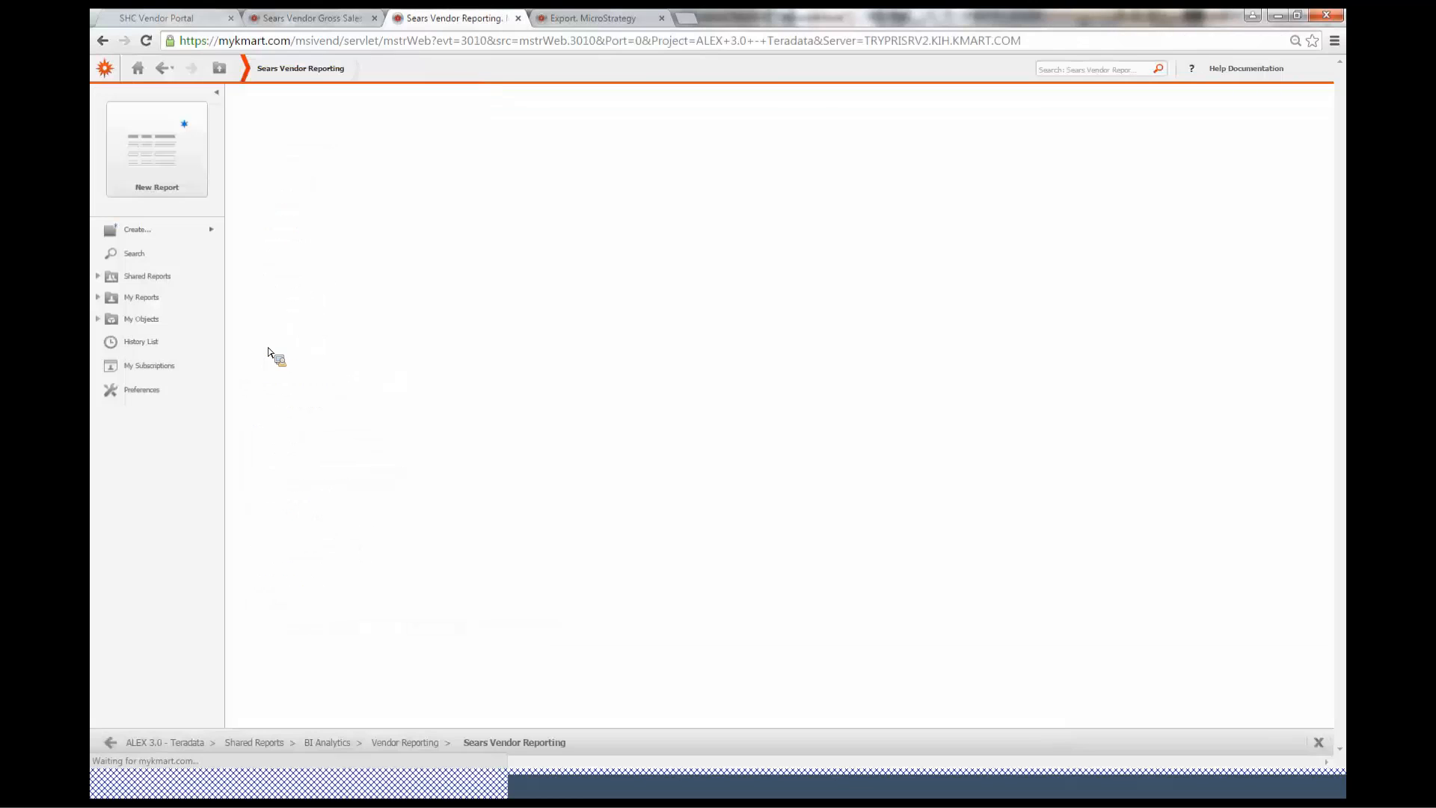
pyautogui.click(166, 389)
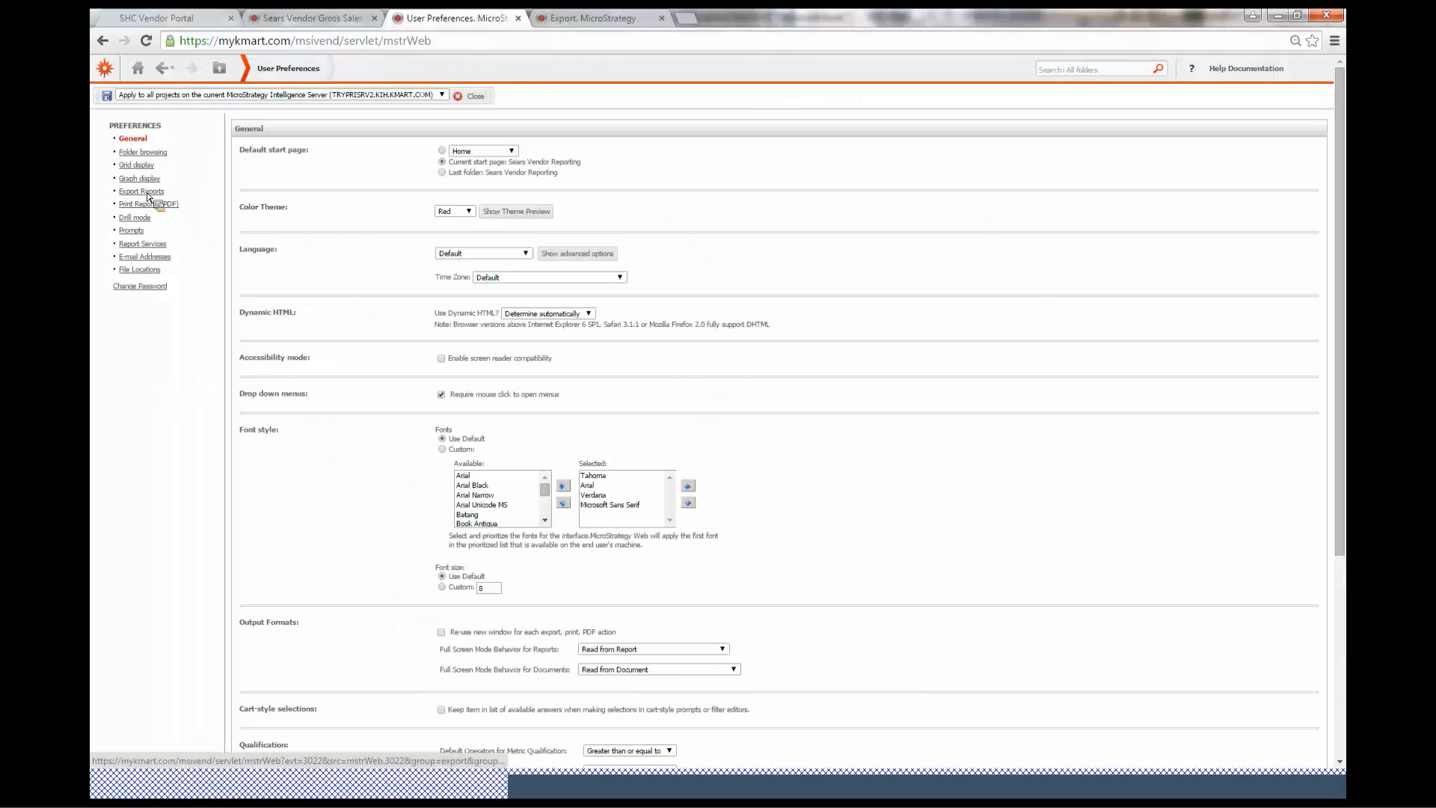
pyautogui.click(147, 193)
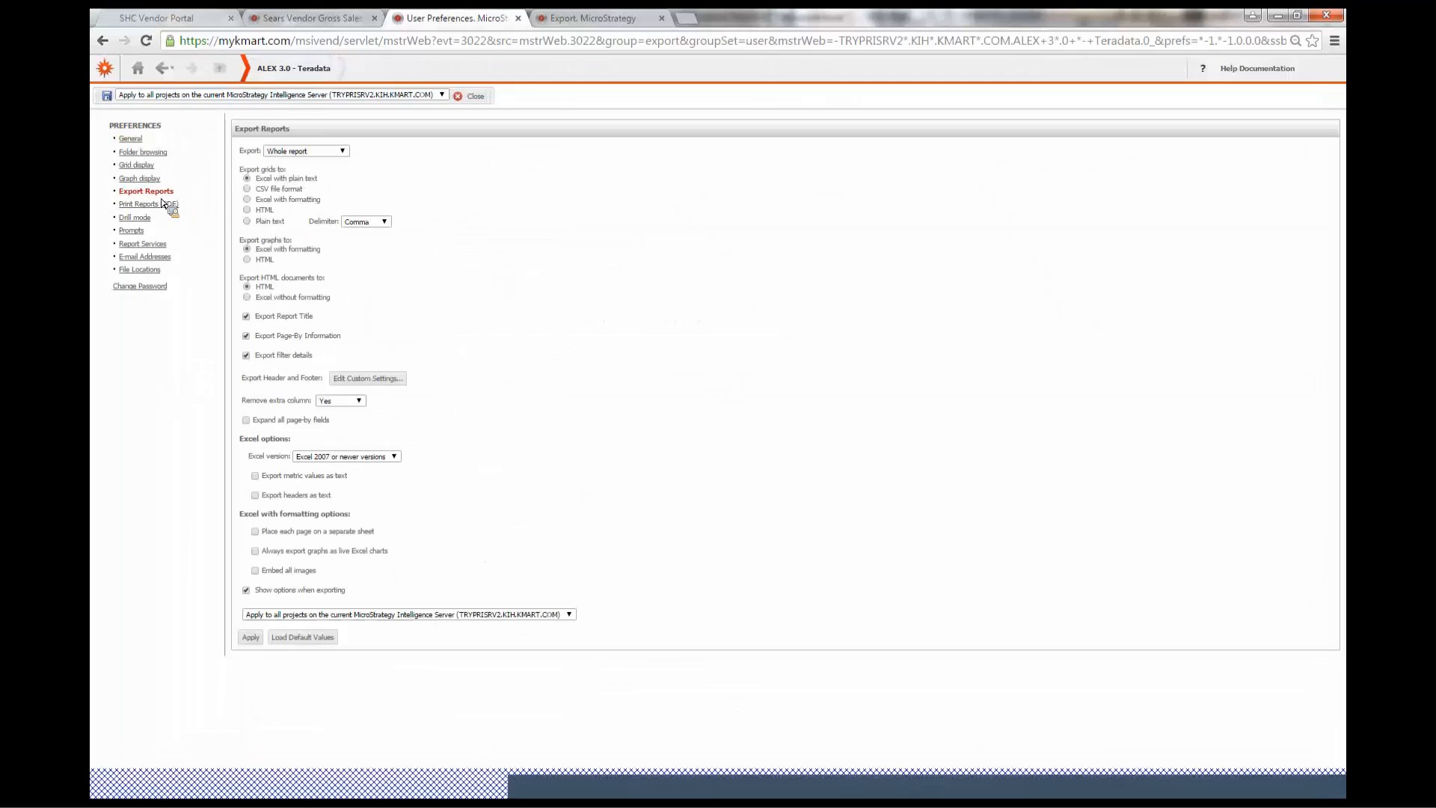